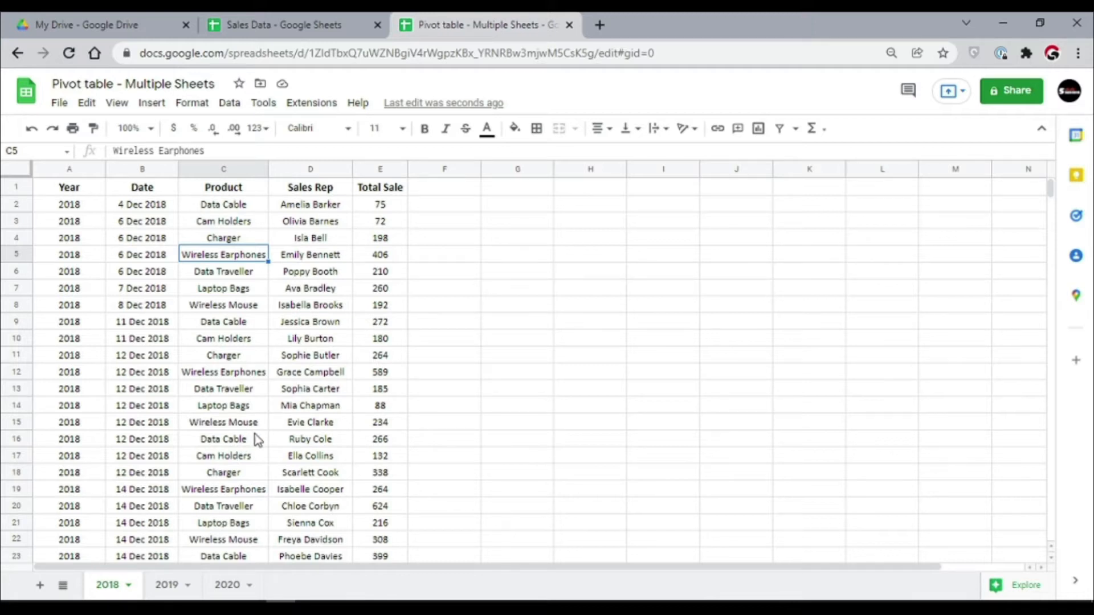
Review the 2021 records in the Sales Data spreadsheet, and return to the Pivot table - Multiple Sheets spreadsheet.
{"action": "left_click", "coordinate": [314, 24]}
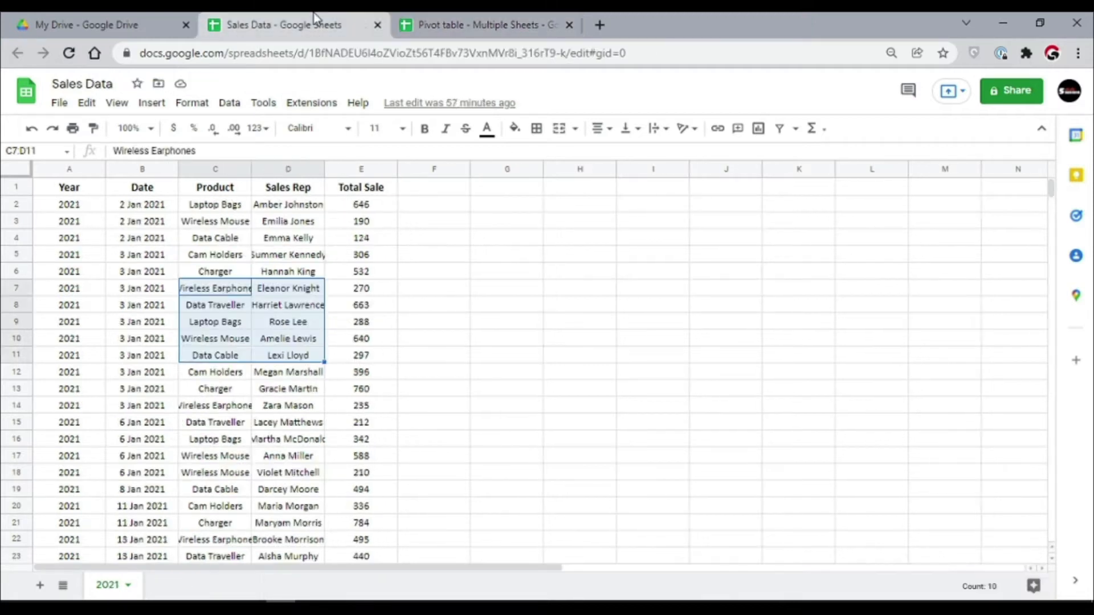
{"action": "left_click", "coordinate": [128, 376]}
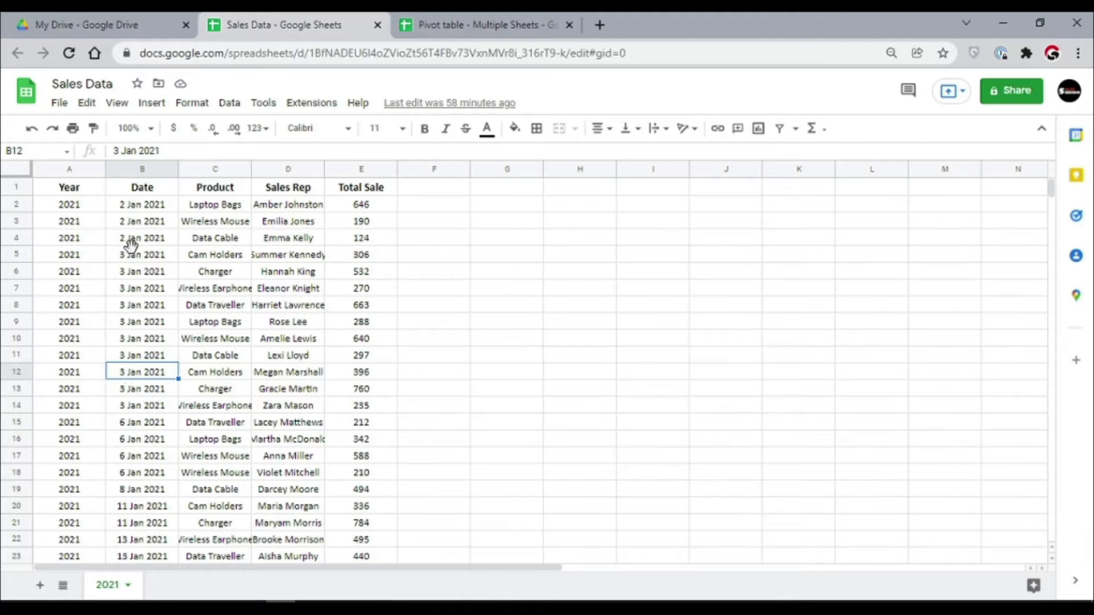
{"action": "left_click_drag", "start_coordinate": [134, 254], "coordinate": [353, 356]}
{"action": "key", "text": "ctrl+Tab"}
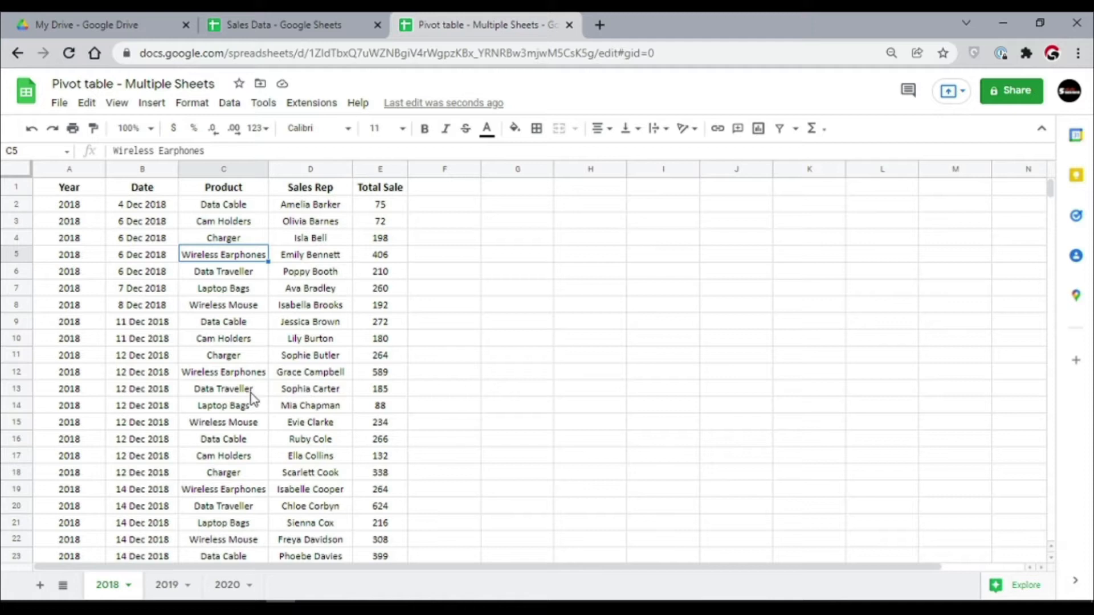
Add a new sheet after the 2020 sheet and name it Master Sheet.
{"action": "left_click", "coordinate": [40, 583]}
{"action": "left_click_drag", "start_coordinate": [149, 594], "coordinate": [289, 591]}
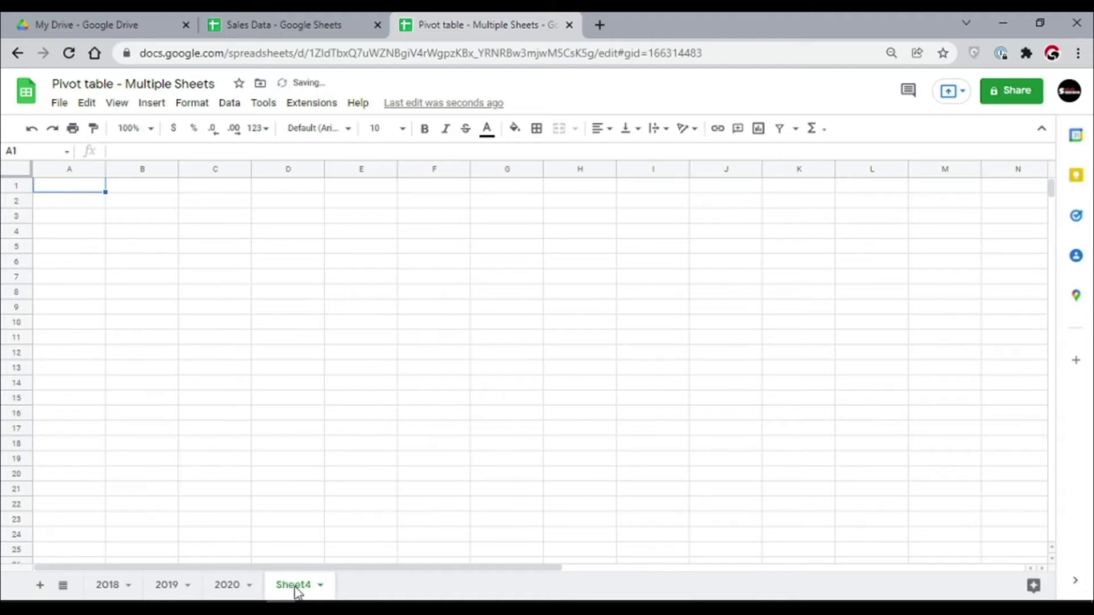
{"action": "double_click", "coordinate": [295, 592]}
{"action": "type", "text": "Master Sheet"}
{"action": "key", "text": "Return"}
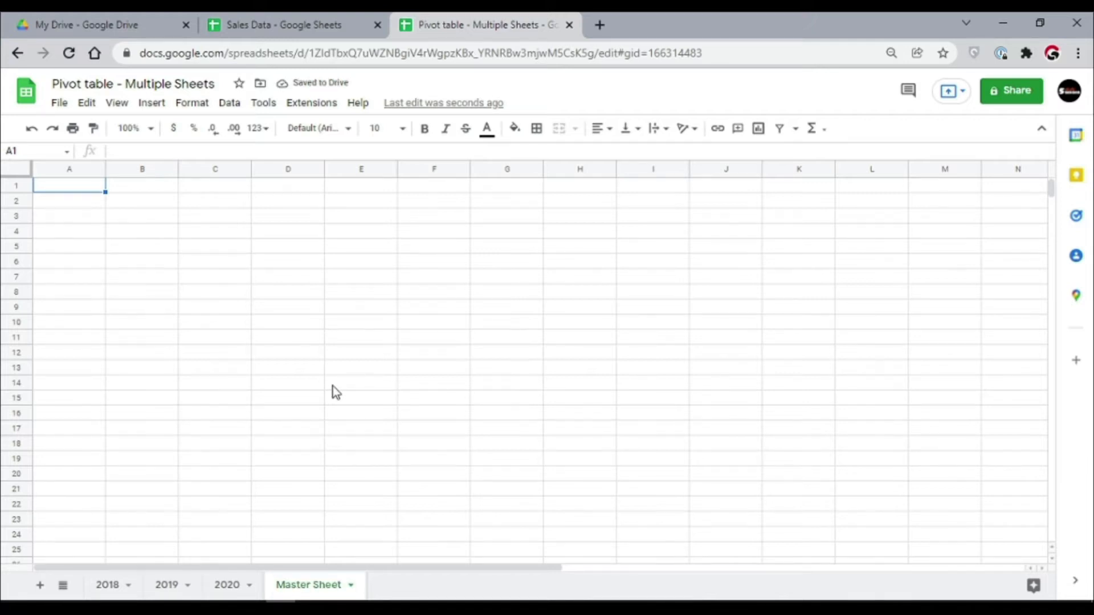
Begin an array formula in cell A1 of Master Sheet with columns A:E of the 2018 sheet: ={'2018'!A:E;.
{"action": "key", "text": "ctrl+plus"}
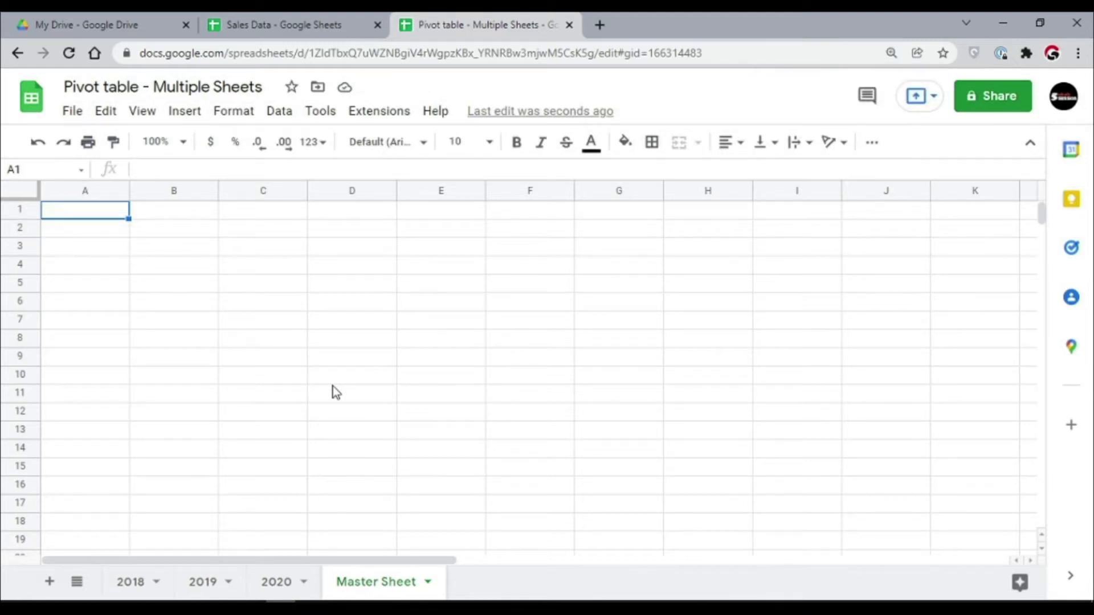
{"action": "type", "text": "="}
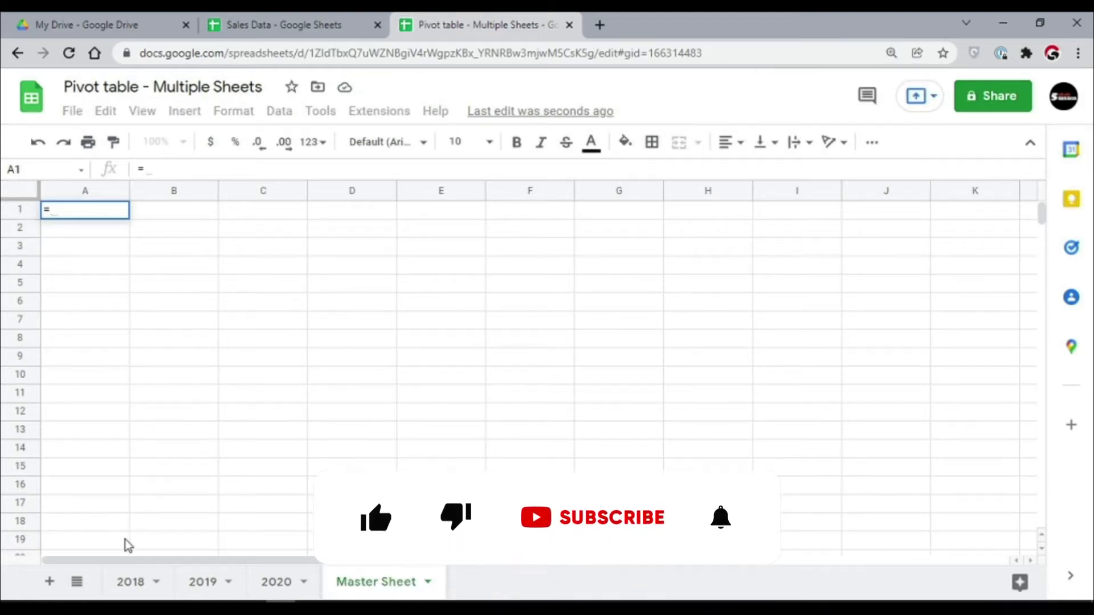
{"action": "left_click", "coordinate": [135, 582]}
{"action": "left_click", "coordinate": [167, 193]}
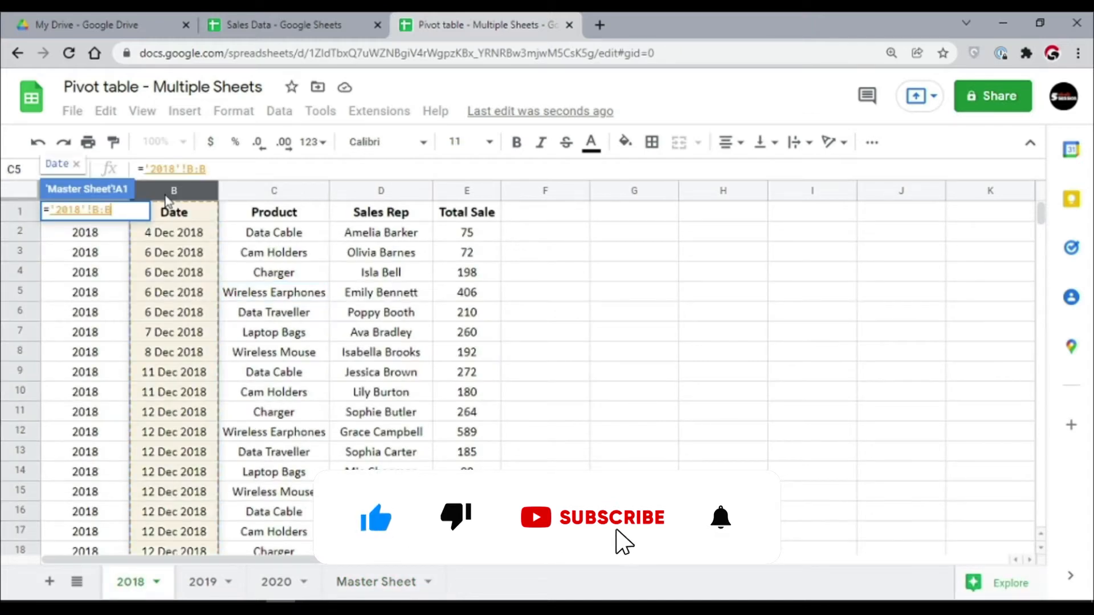
{"action": "key", "text": "ctrl+shift+Right"}
{"action": "left_click", "coordinate": [189, 169]}
{"action": "key", "text": "Left"}
{"action": "key", "text": "Left"}
{"action": "key", "text": "BackSpace"}
{"action": "type", "text": "A"}
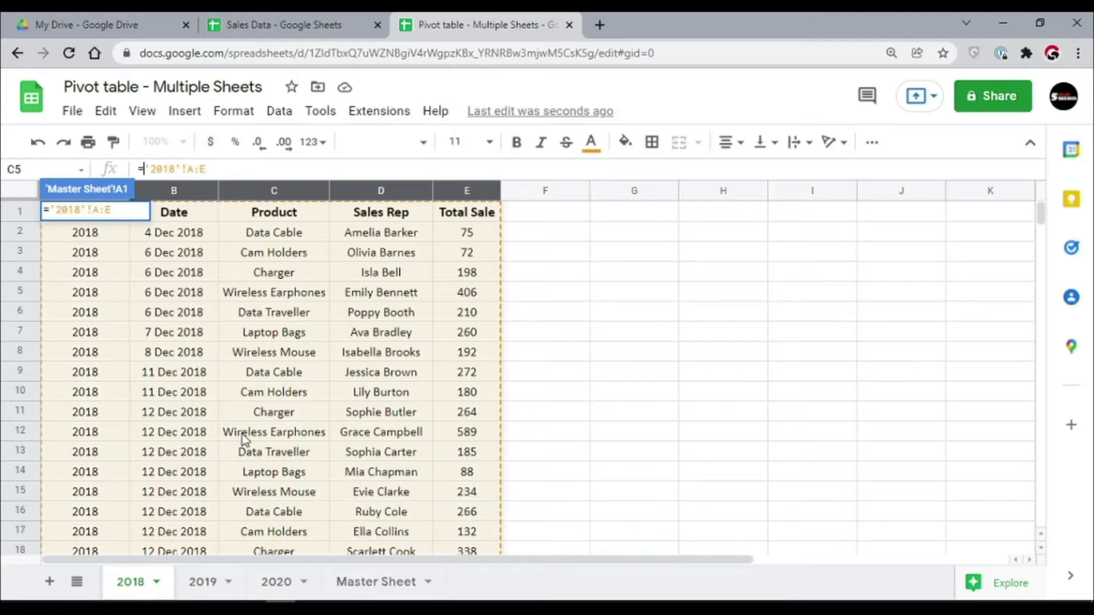
{"action": "type", "text": "{"}
{"action": "key", "text": "End"}
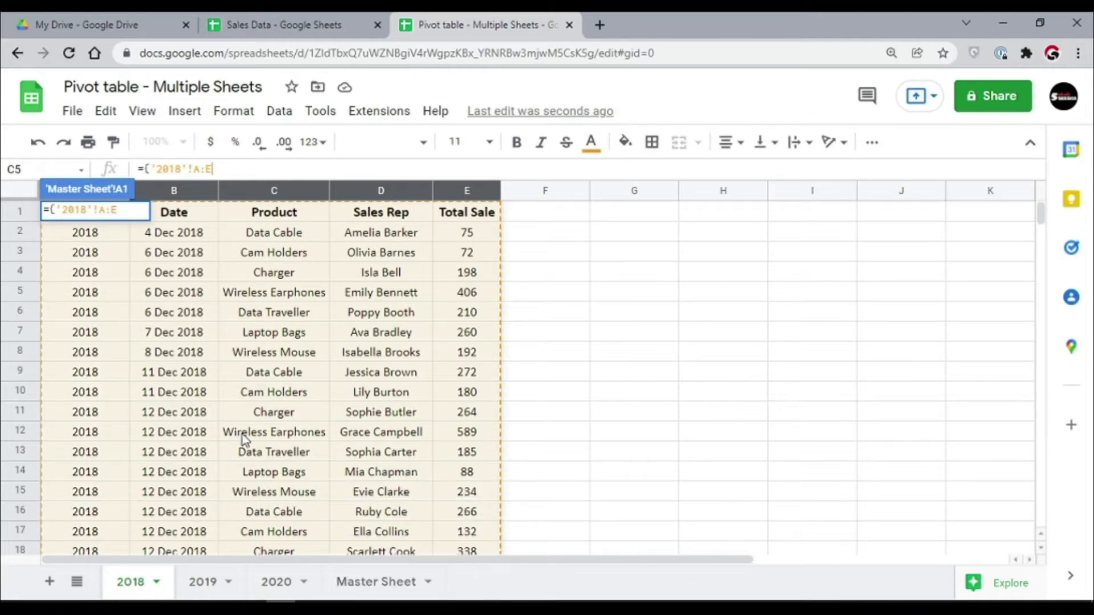
{"action": "type", "text": ";"}
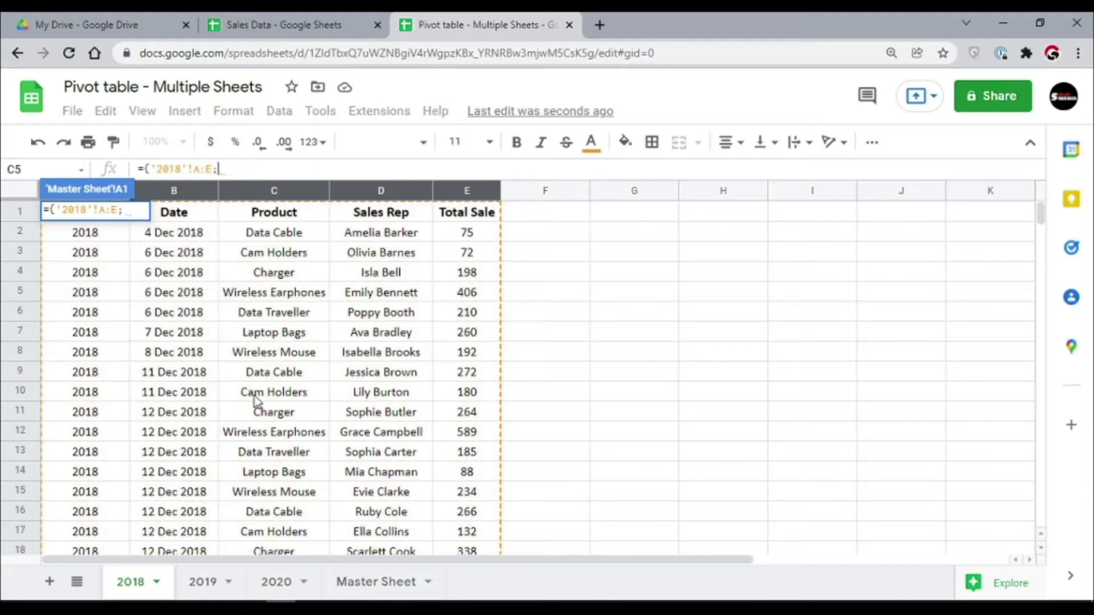
Append columns A:E of the 2019 sheet to the array formula as '2019'!A:E followed by a semicolon.
{"action": "left_click", "coordinate": [208, 582]}
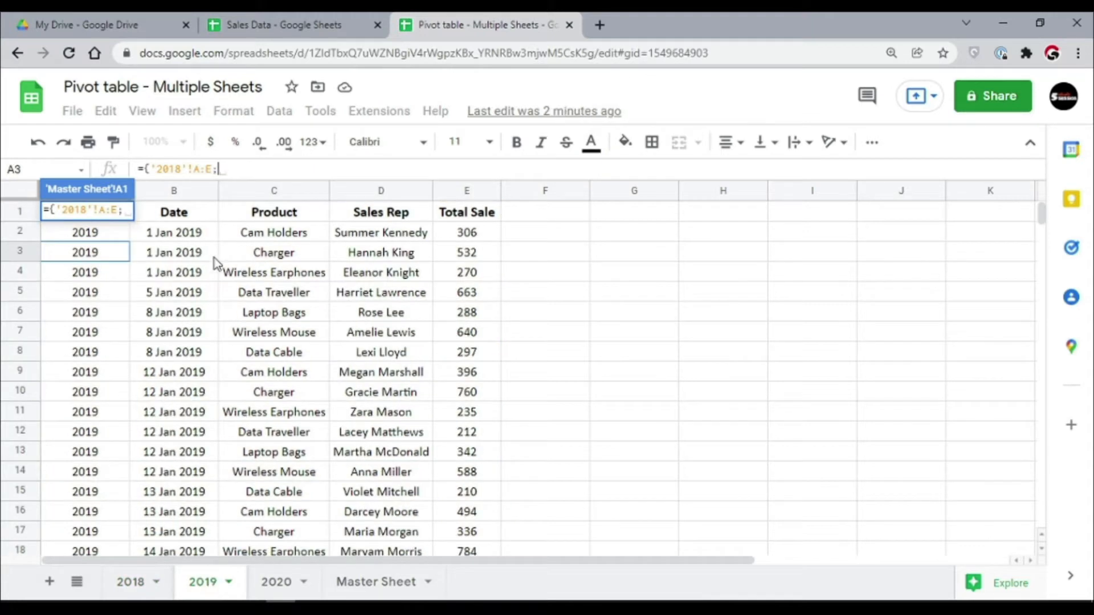
{"action": "left_click", "coordinate": [179, 196]}
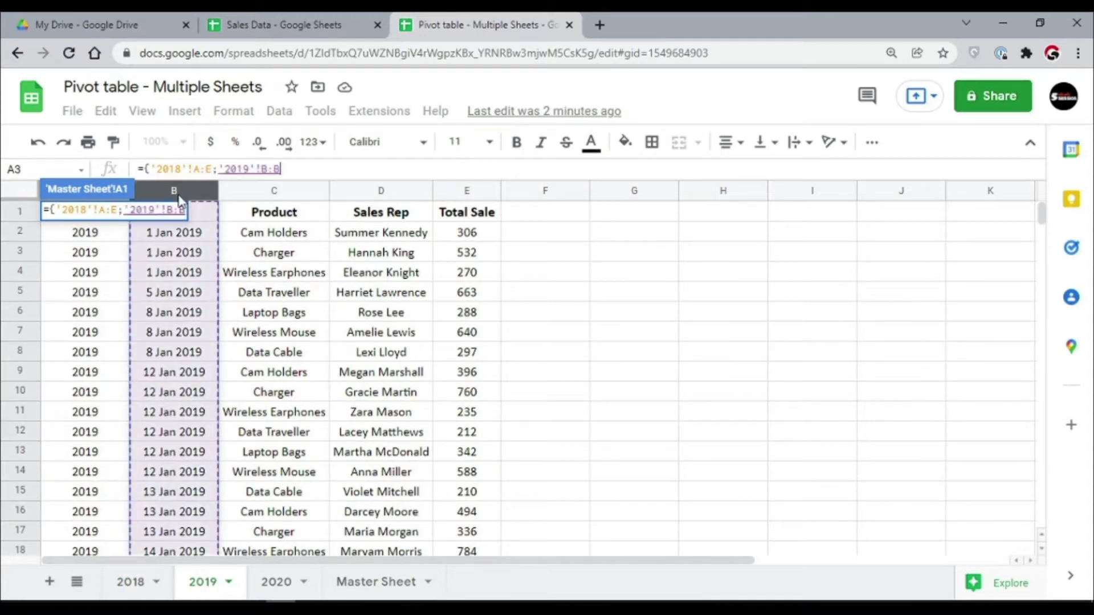
{"action": "left_click", "coordinate": [245, 197]}
{"action": "left_click_drag", "start_coordinate": [184, 195], "coordinate": [452, 218]}
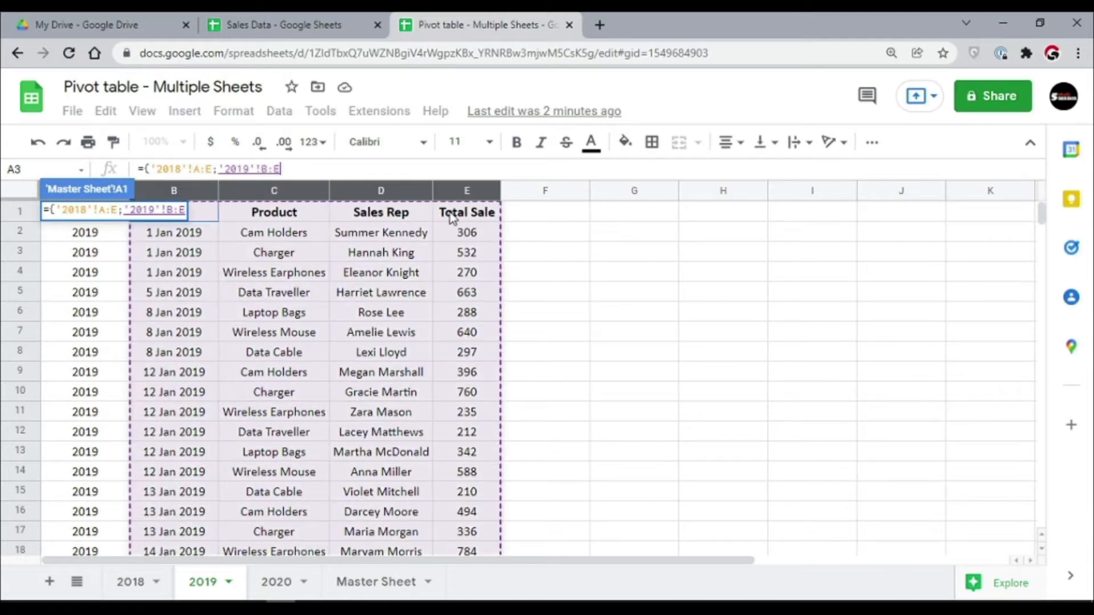
{"action": "left_click", "coordinate": [268, 170]}
{"action": "double_click", "coordinate": [266, 169]}
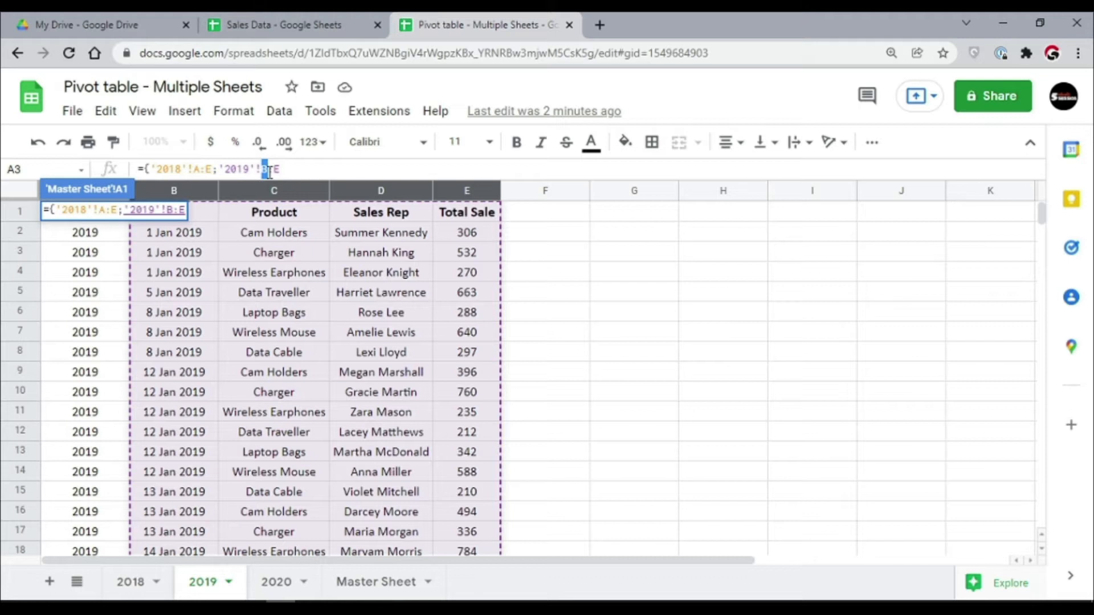
{"action": "type", "text": "A"}
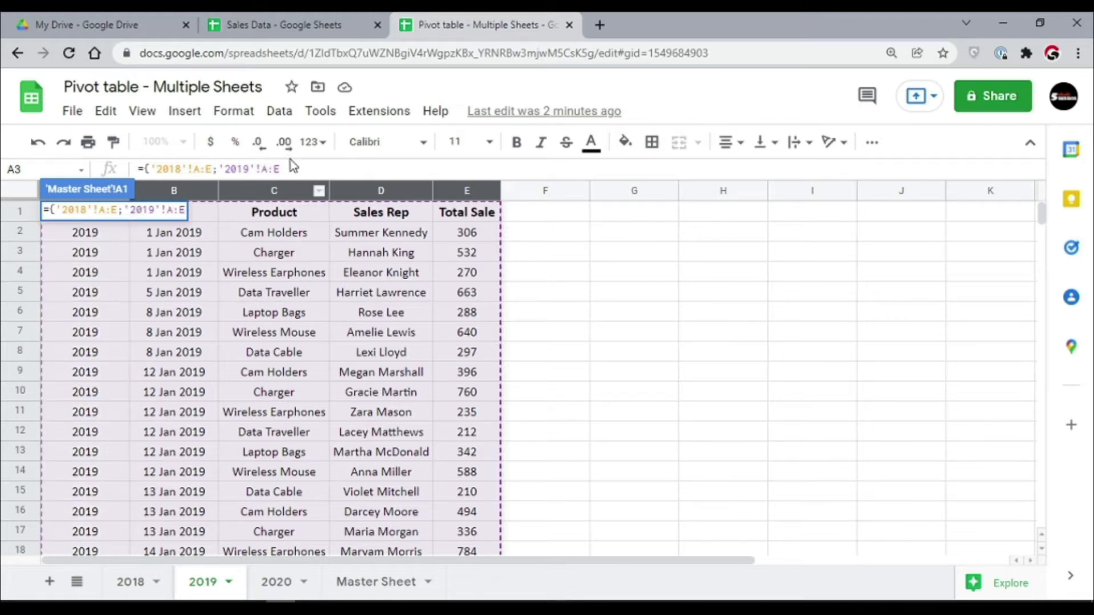
{"action": "left_click", "coordinate": [289, 171]}
{"action": "type", "text": ";"}
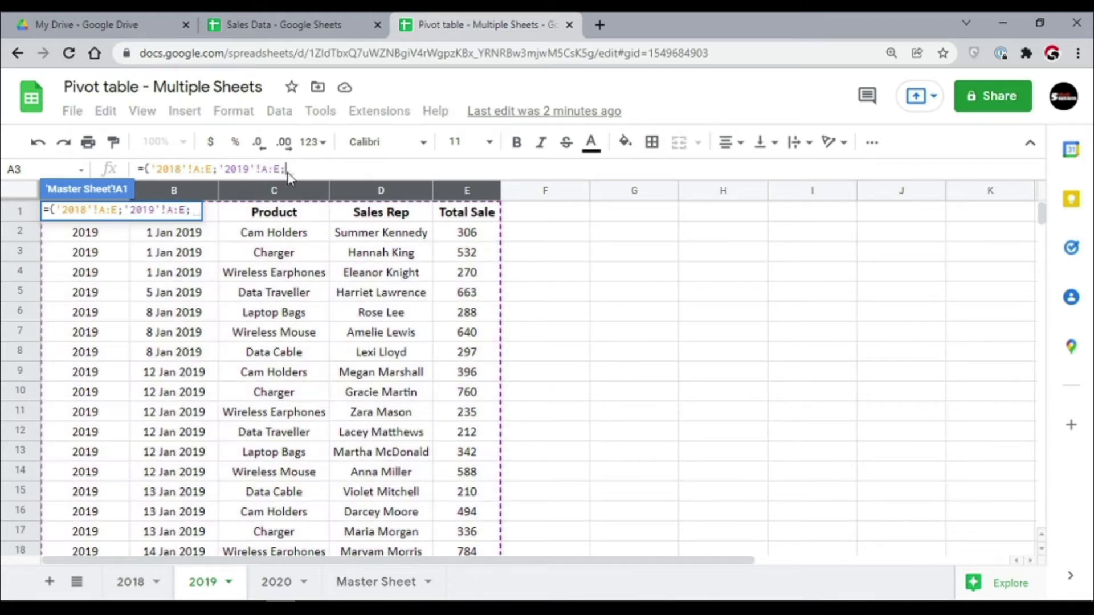
Append columns A:E of the 2020 sheet to the array formula as '2020'!A:E.
{"action": "left_click", "coordinate": [274, 580]}
{"action": "left_click_drag", "start_coordinate": [173, 191], "coordinate": [464, 193]}
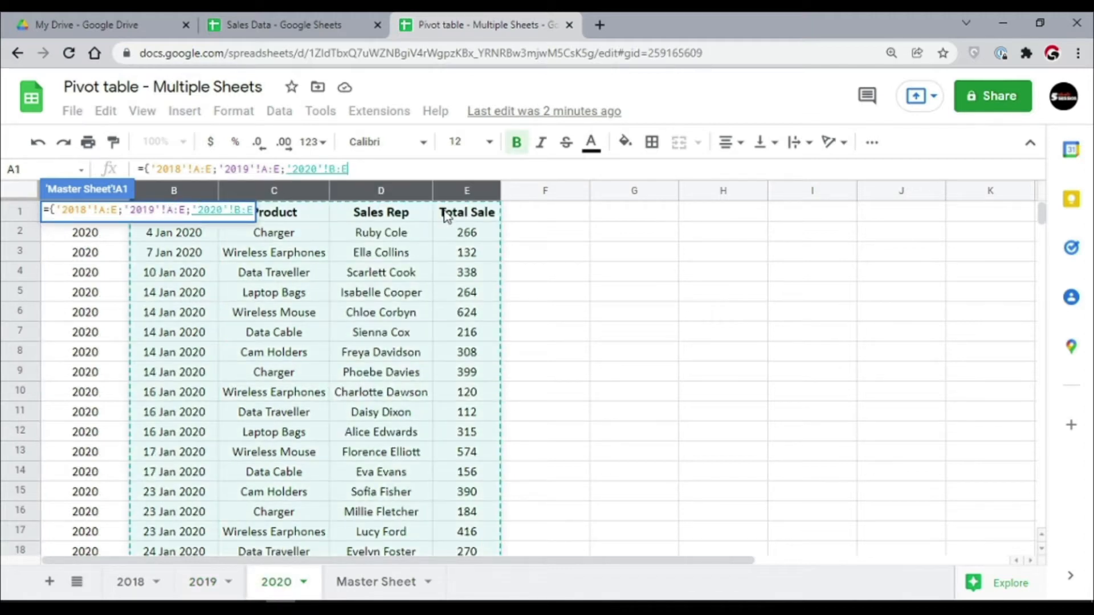
{"action": "left_click", "coordinate": [331, 170]}
{"action": "key", "text": "End"}
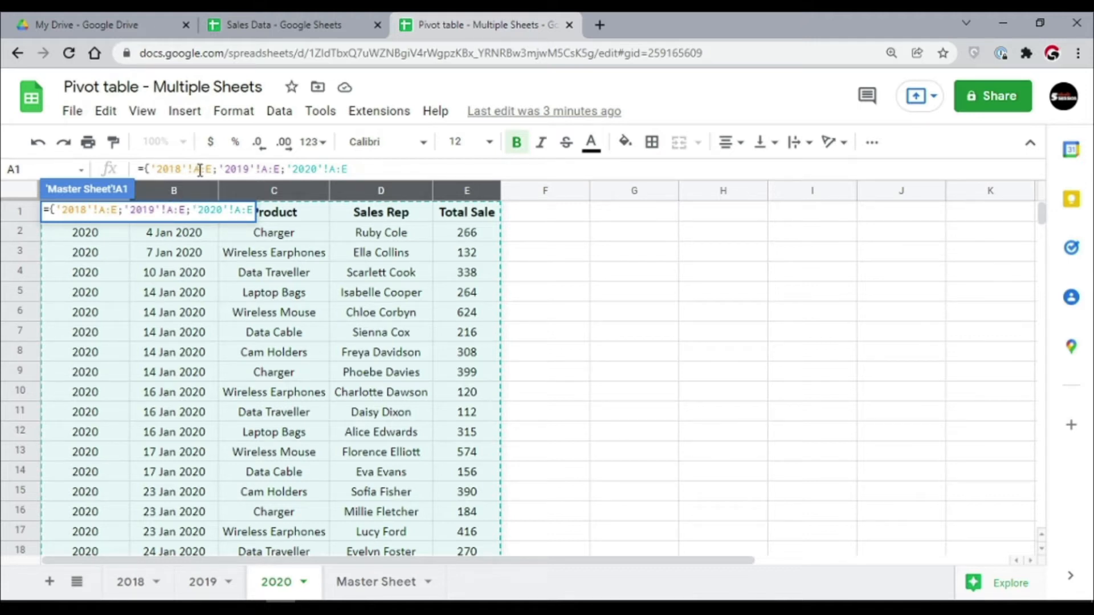
Start the 2019 and 2020 ranges at A2 to skip their headers, and complete the formula as ={'2018'!A:E;'2019'!A2:E;'2020'!A2:E}.
{"action": "left_click", "coordinate": [269, 171]}
{"action": "type", "text": "2"}
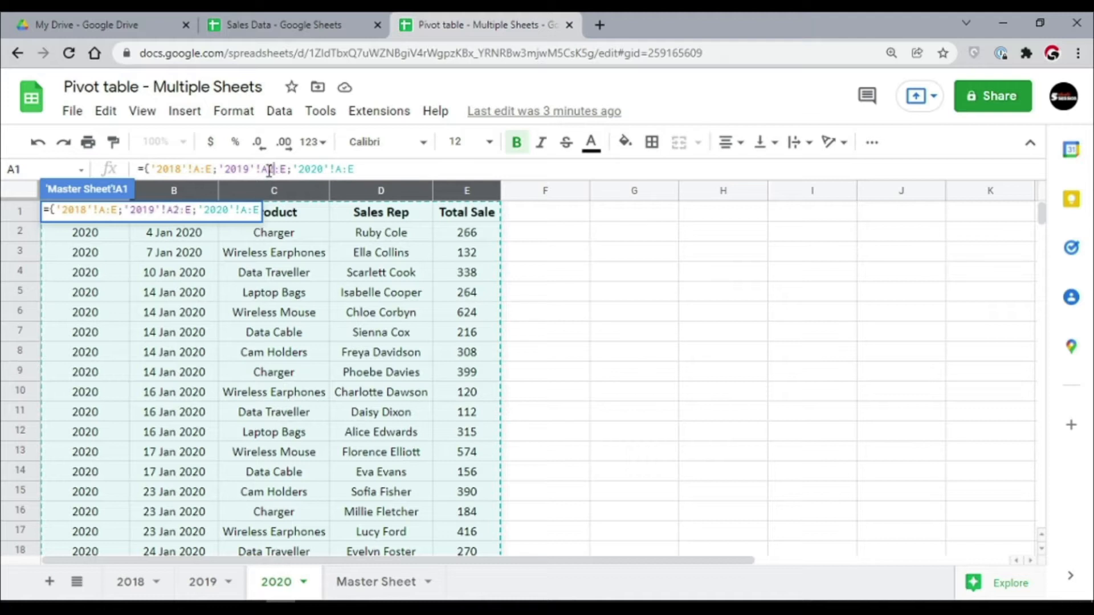
{"action": "left_click", "coordinate": [342, 171]}
{"action": "type", "text": "2"}
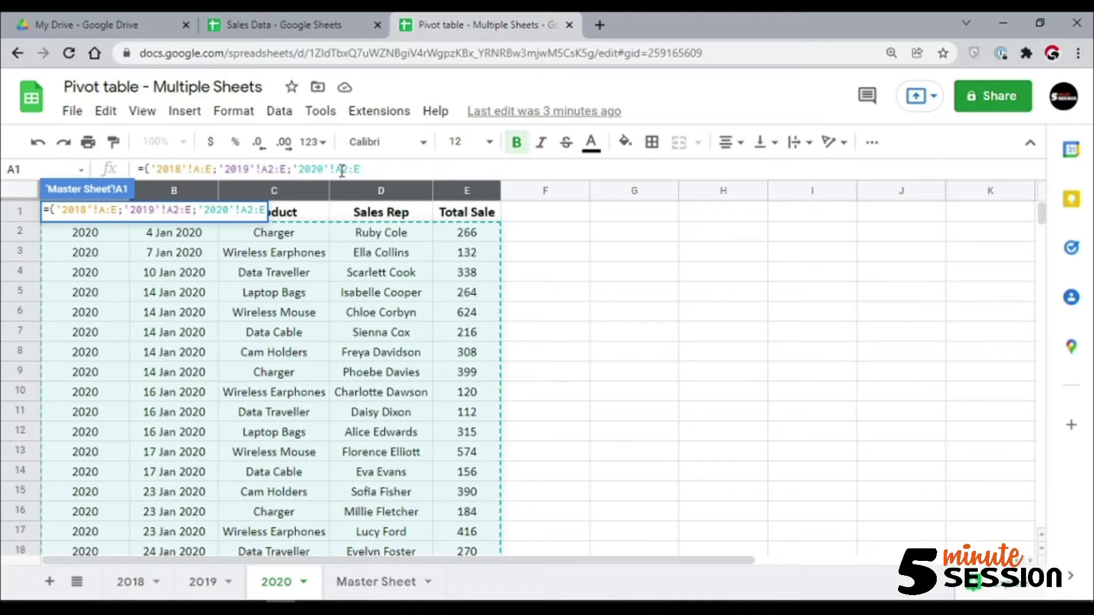
{"action": "key", "text": "End"}
{"action": "type", "text": "}"}
{"action": "key", "text": "Return"}
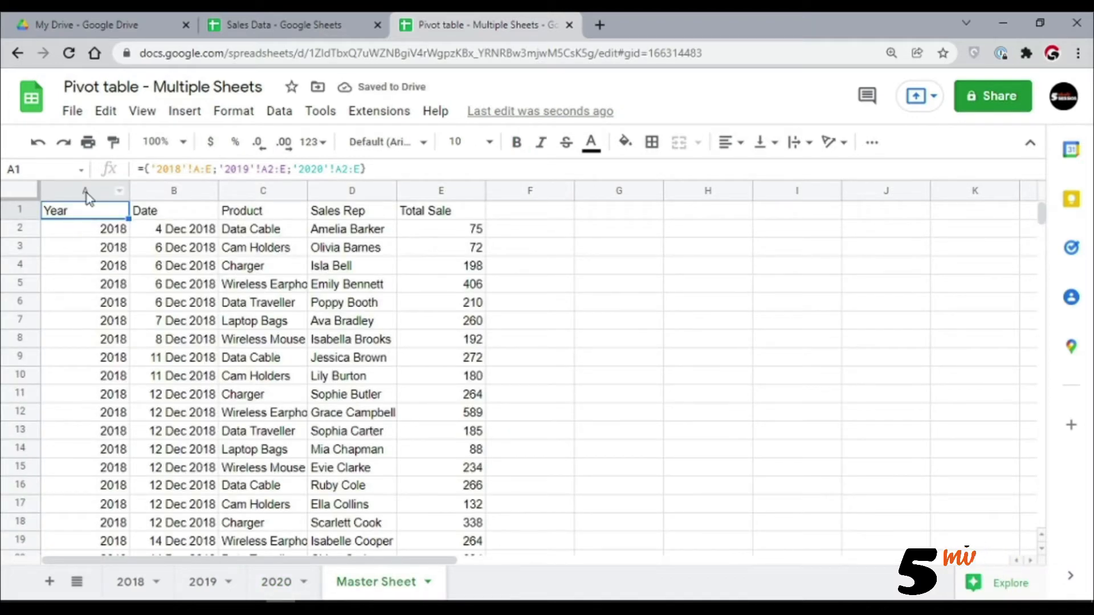
Center-align the contents of columns A to E in Master Sheet.
{"action": "left_click_drag", "start_coordinate": [85, 190], "coordinate": [454, 186]}
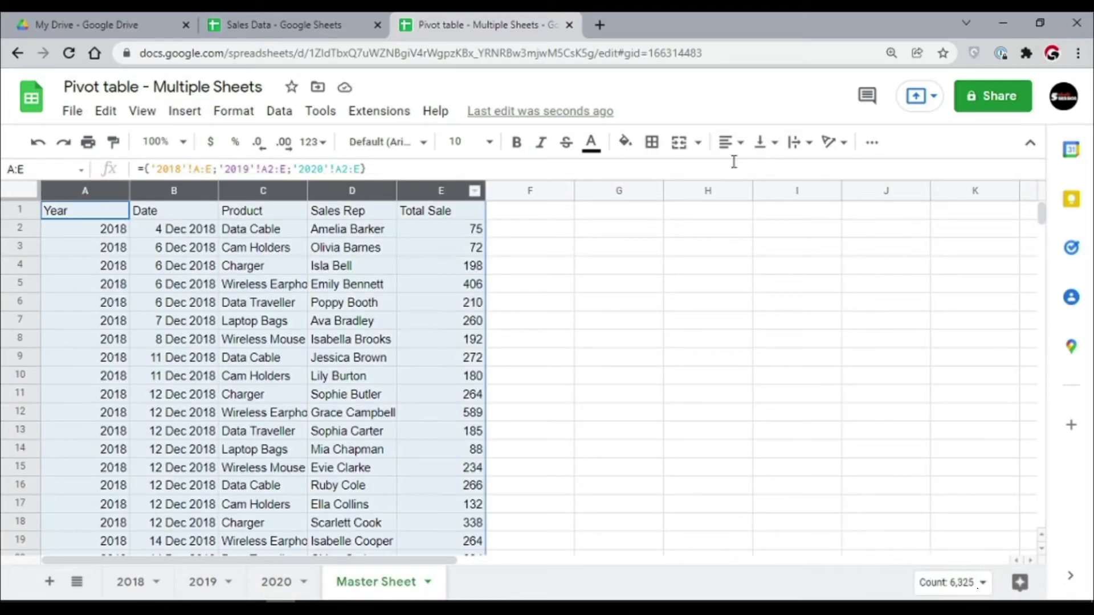
{"action": "left_click", "coordinate": [729, 142]}
{"action": "left_click", "coordinate": [749, 171]}
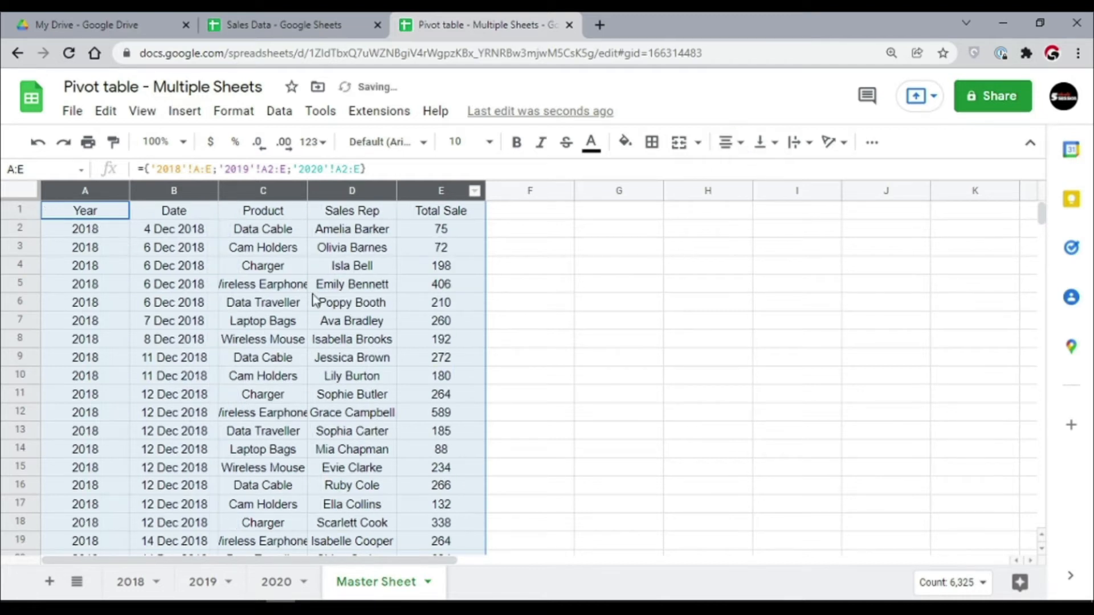
Examine where the 2018 records end in Master Sheet and the rows that follow them.
{"action": "left_click", "coordinate": [140, 320]}
{"action": "key", "text": "Down"}
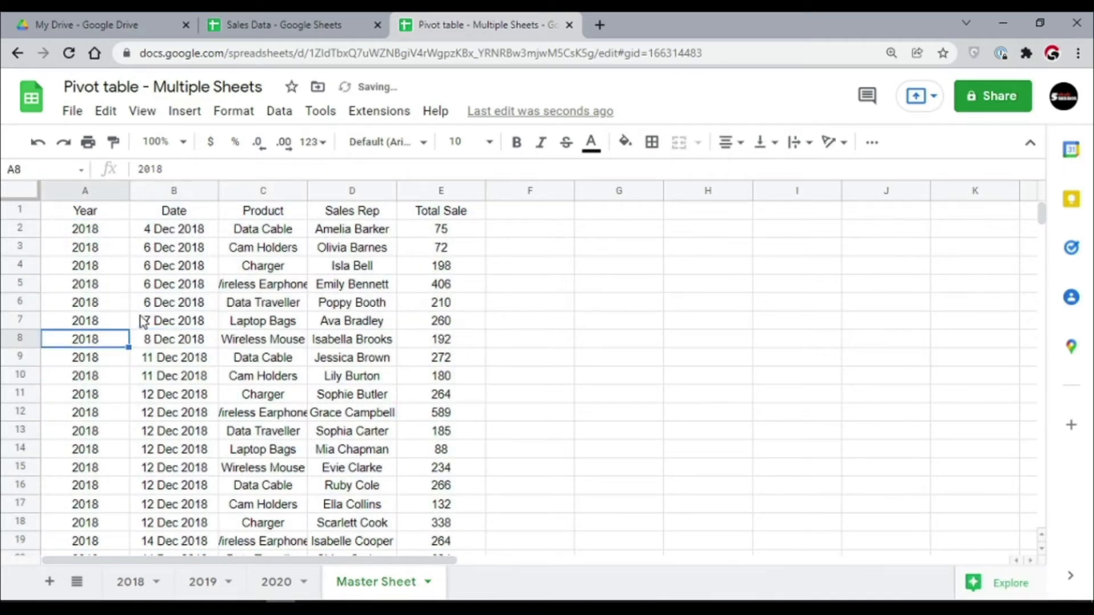
{"action": "key", "text": "ctrl+Down"}
{"action": "key", "text": "Down"}
{"action": "key", "text": "Down"}
{"action": "key", "text": "Down"}
{"action": "key", "text": "Down"}
{"action": "key", "text": "Down"}
{"action": "key", "text": "Down"}
{"action": "key", "text": "Down"}
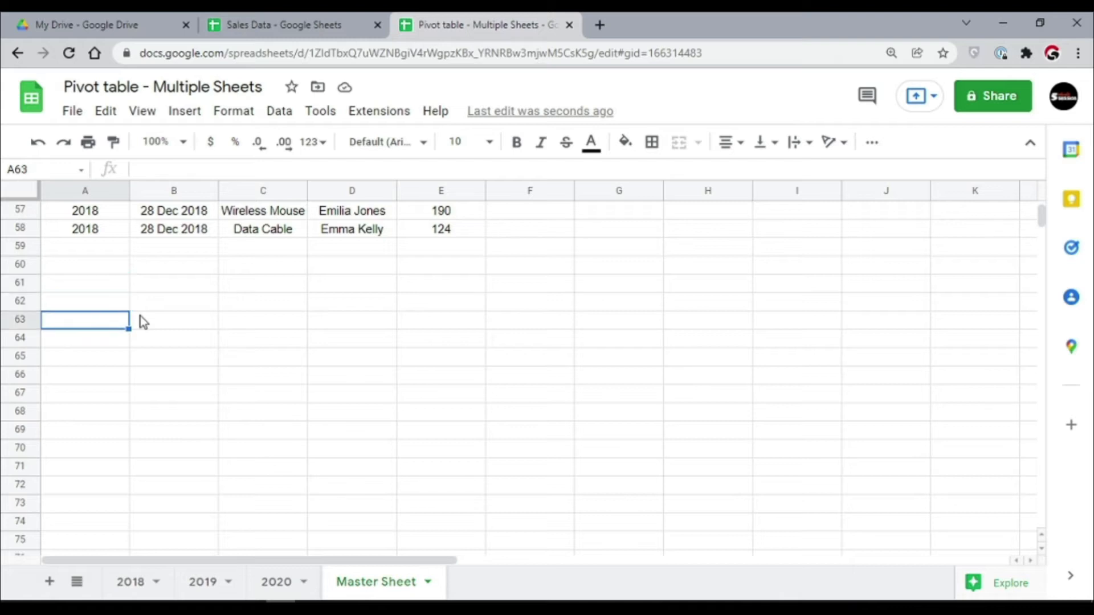
{"action": "key", "text": "Up"}
{"action": "key", "text": "Up"}
{"action": "key", "text": "Up"}
{"action": "key", "text": "Up"}
{"action": "key", "text": "Up"}
{"action": "key", "text": "Up"}
{"action": "key", "text": "Down"}
{"action": "key", "text": "Down"}
{"action": "key", "text": "Down"}
{"action": "key", "text": "Down"}
{"action": "key", "text": "Down"}
{"action": "key", "text": "Down"}
{"action": "key", "text": "Down"}
{"action": "key", "text": "Down"}
{"action": "key", "text": "Down"}
{"action": "key", "text": "Down"}
{"action": "key", "text": "Down"}
{"action": "key", "text": "Down"}
{"action": "key", "text": "Down"}
{"action": "key", "text": "Down"}
{"action": "key", "text": "Down"}
{"action": "key", "text": "Down"}
{"action": "key", "text": "Down"}
{"action": "key", "text": "Down"}
{"action": "key", "text": "Down"}
{"action": "key", "text": "Down"}
{"action": "key", "text": "Down"}
{"action": "key", "text": "Down"}
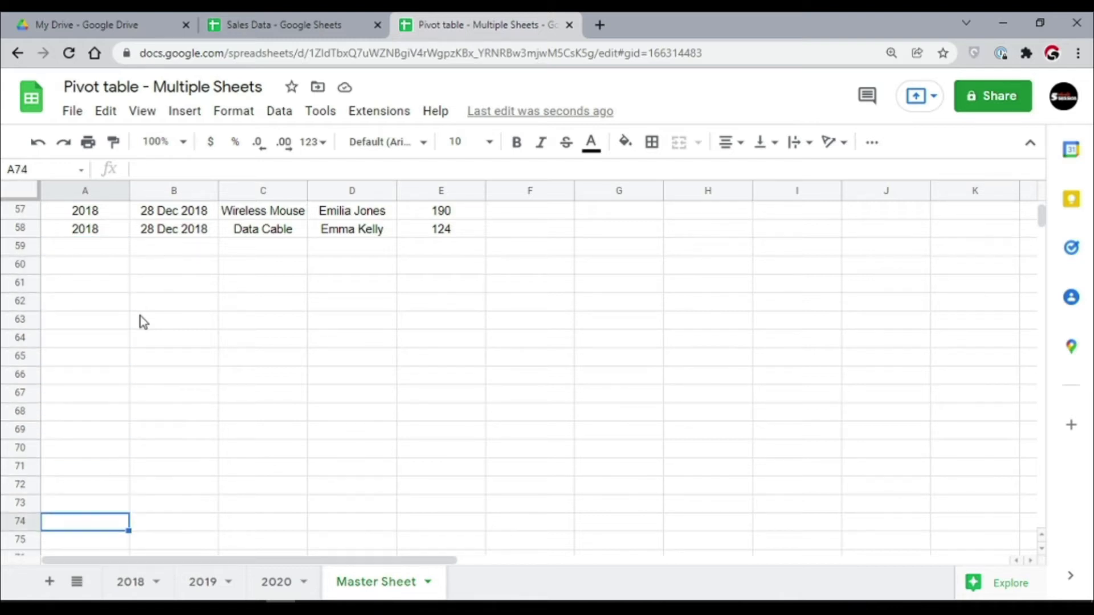
{"action": "key", "text": "Down"}
{"action": "key", "text": "Down"}
{"action": "key", "text": "Down"}
{"action": "key", "text": "Down"}
{"action": "key", "text": "Down"}
{"action": "key", "text": "Down"}
{"action": "key", "text": "Down"}
{"action": "key", "text": "Down"}
{"action": "key", "text": "Down"}
{"action": "key", "text": "Down"}
{"action": "key", "text": "Down"}
{"action": "key", "text": "Down"}
{"action": "key", "text": "Down"}
{"action": "key", "text": "Down"}
{"action": "key", "text": "Down"}
{"action": "key", "text": "Down"}
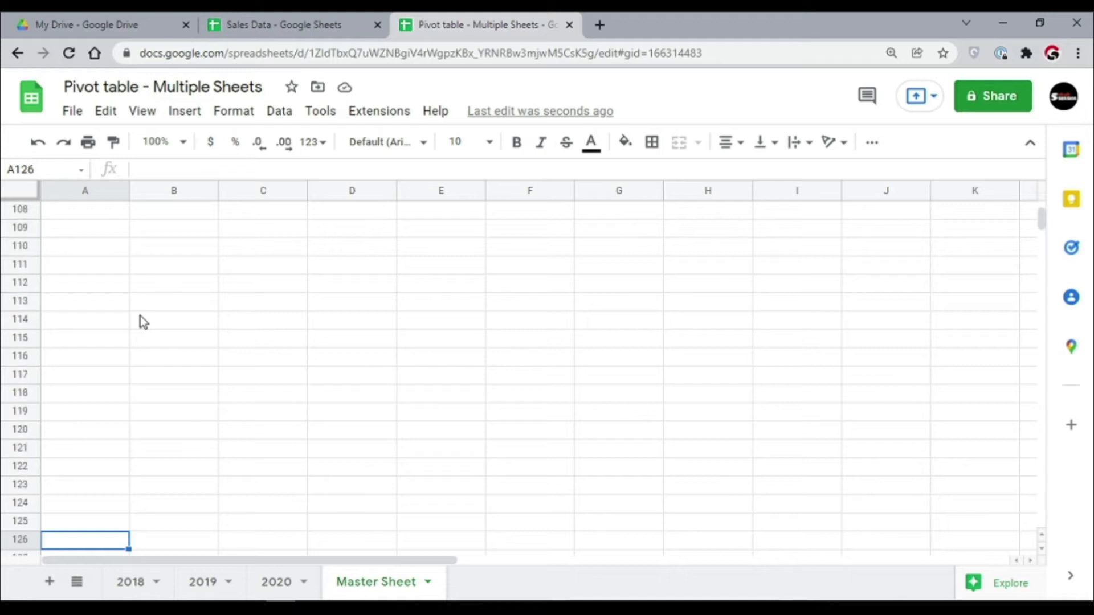
{"action": "scroll", "coordinate": [140, 316], "scroll_direction": "down", "scroll_amount": 20}
{"action": "scroll", "coordinate": [141, 316], "scroll_direction": "down", "scroll_amount": 20}
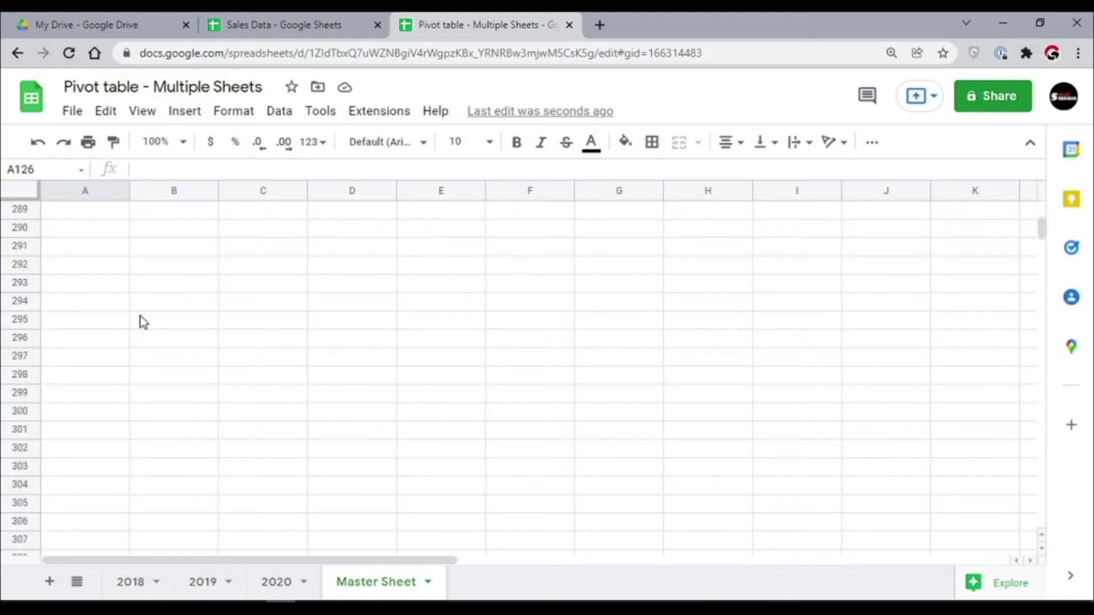
Check where the 2019 and 2020 records sit in Master Sheet, and return to the first rows.
{"action": "key", "text": "ctrl+Down"}
{"action": "key", "text": "Down"}
{"action": "key", "text": "Down"}
{"action": "key", "text": "Down"}
{"action": "key", "text": "Down"}
{"action": "key", "text": "Down"}
{"action": "key", "text": "Down"}
{"action": "key", "text": "Down"}
{"action": "key", "text": "Down"}
{"action": "key", "text": "Down"}
{"action": "key", "text": "Down"}
{"action": "key", "text": "Down"}
{"action": "key", "text": "Down"}
{"action": "key", "text": "Down"}
{"action": "key", "text": "Down"}
{"action": "key", "text": "Down"}
{"action": "key", "text": "Down"}
{"action": "key", "text": "Down"}
{"action": "key", "text": "Down"}
{"action": "key", "text": "Down"}
{"action": "key", "text": "Down"}
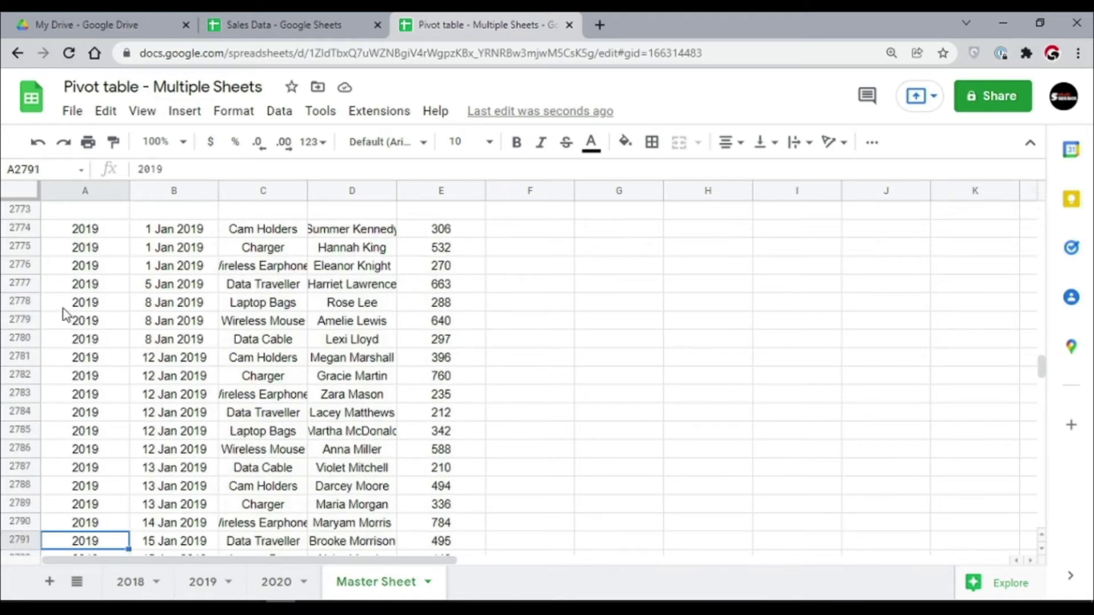
{"action": "key", "text": "ctrl+Down"}
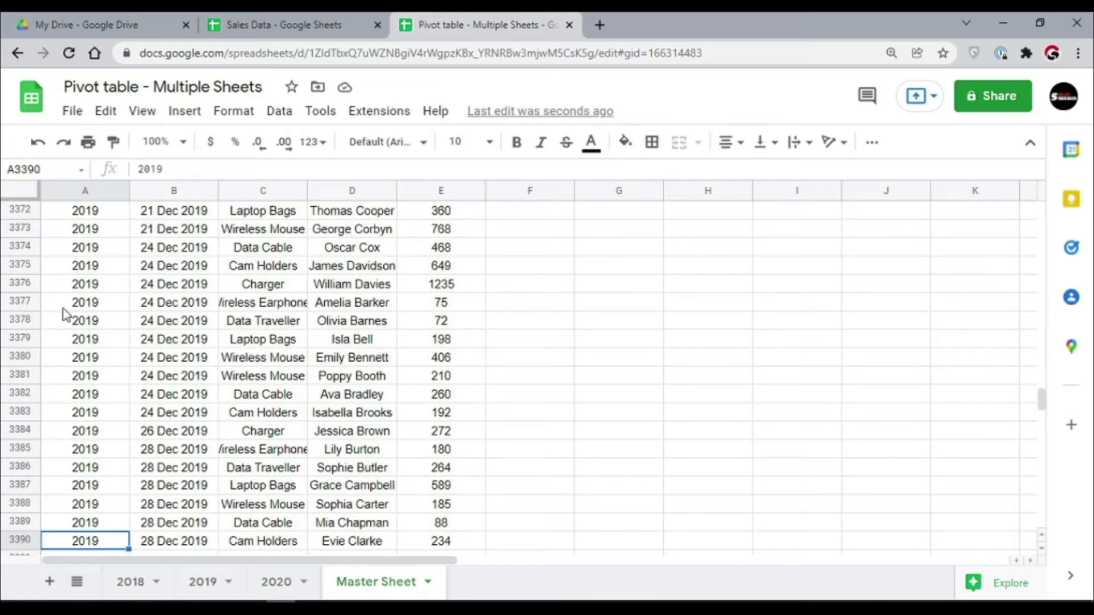
{"action": "key", "text": "ctrl+Down"}
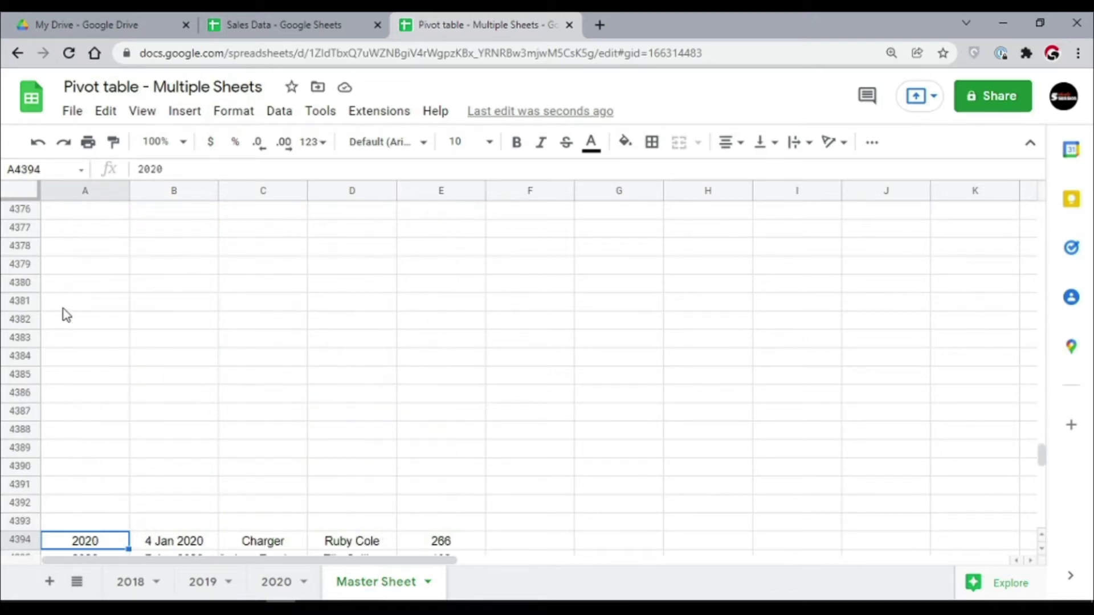
{"action": "key", "text": "Down"}
{"action": "key", "text": "Down"}
{"action": "key", "text": "Down"}
{"action": "key", "text": "Down"}
{"action": "key", "text": "ctrl+Home"}
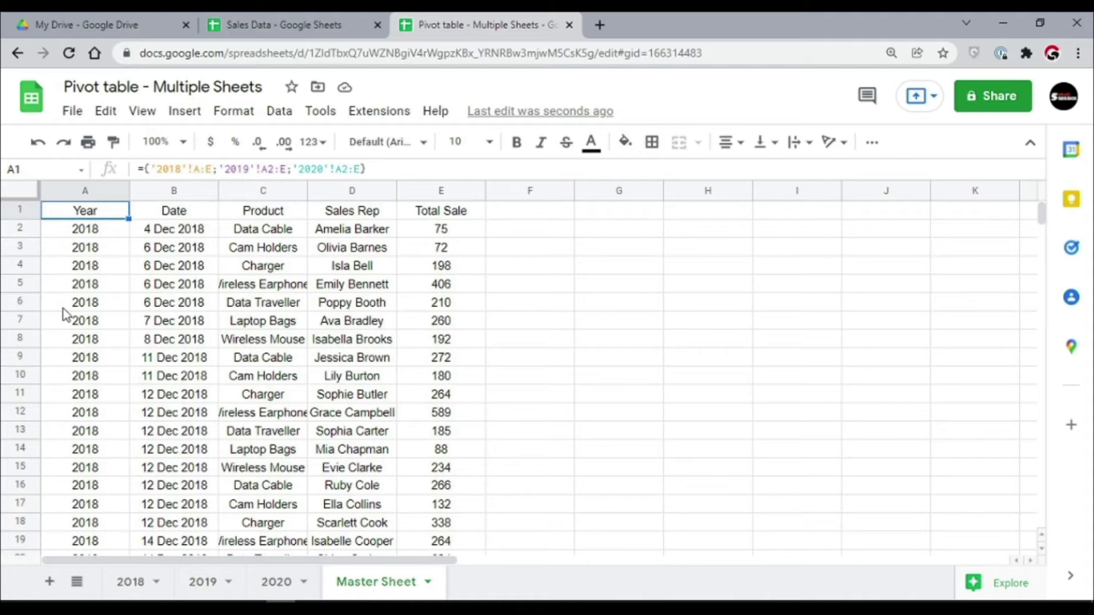
{"action": "key", "text": "Down"}
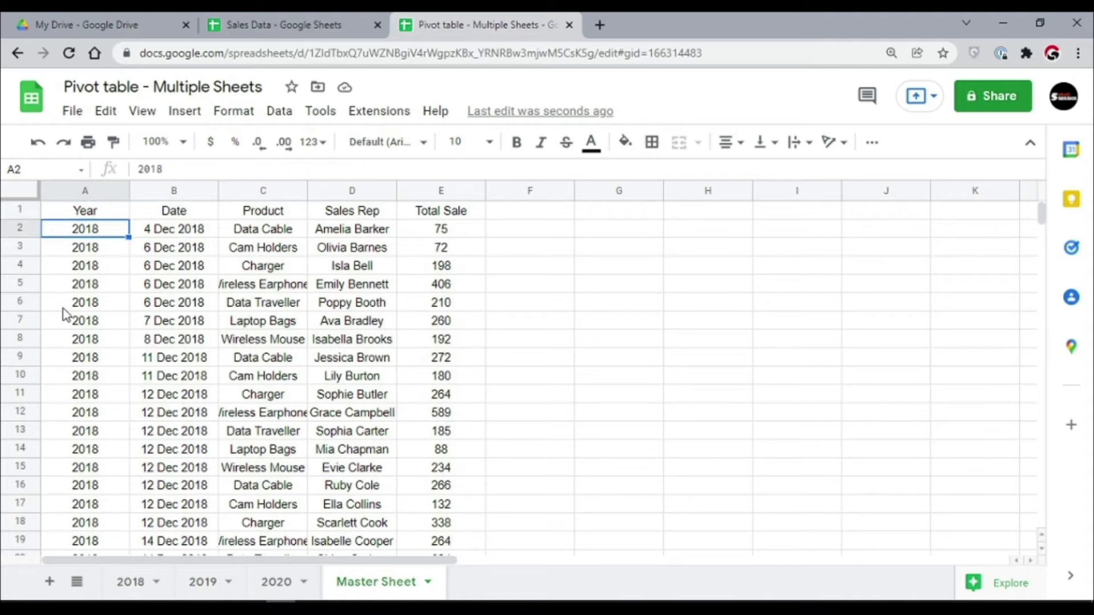
{"action": "key", "text": "Down"}
{"action": "key", "text": "Down"}
{"action": "key", "text": "Down"}
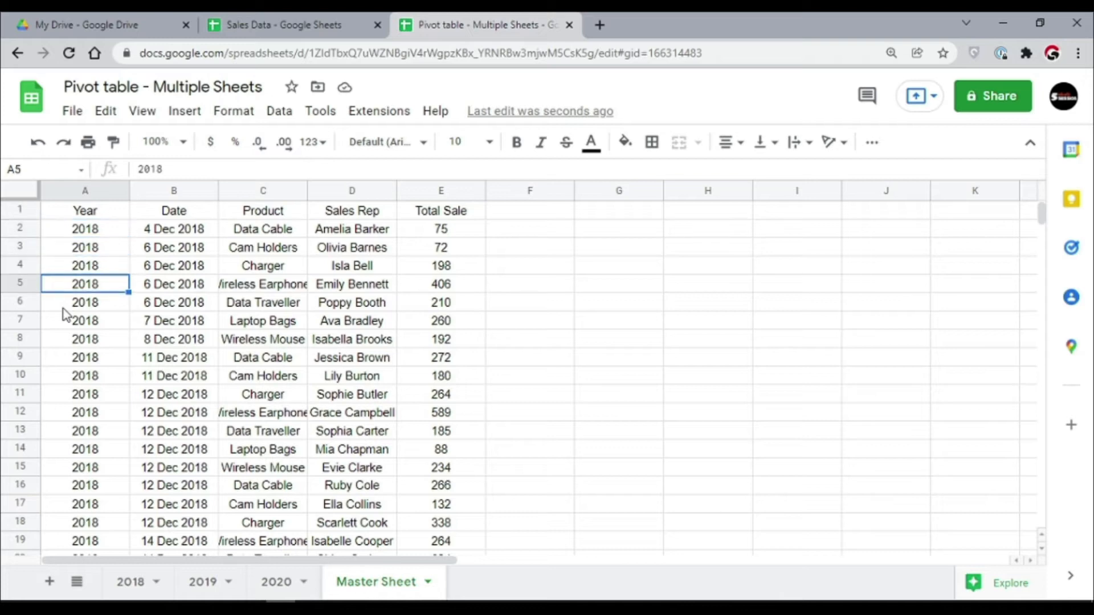
Check where the records end in the 2018 sheet, and return to the combined formula in A1 of Master Sheet.
{"action": "left_click", "coordinate": [134, 581]}
{"action": "left_click", "coordinate": [70, 420]}
{"action": "key", "text": "ctrl+Down"}
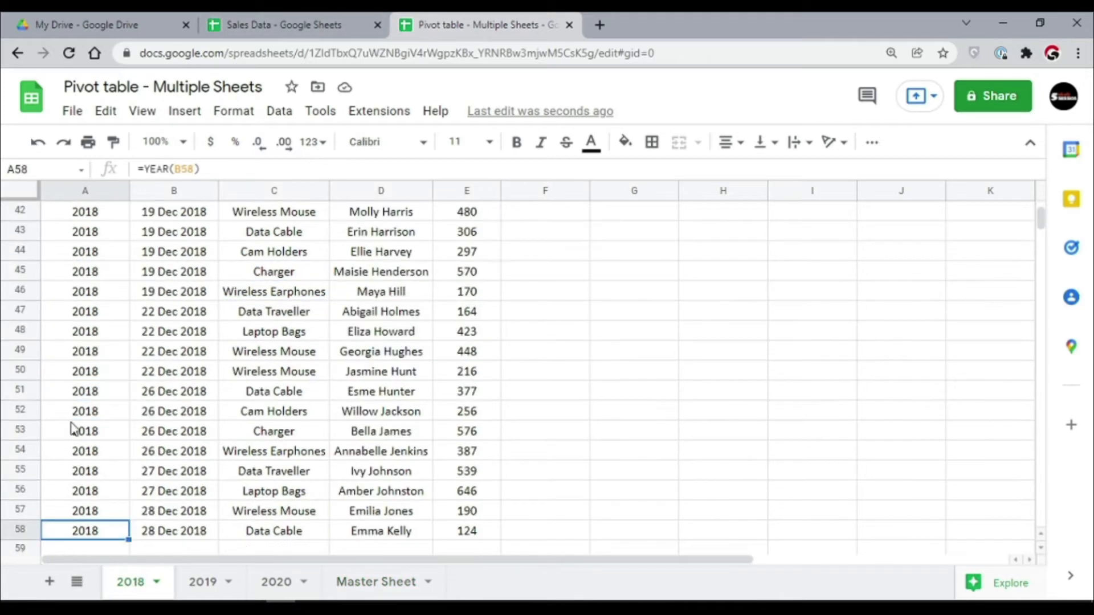
{"action": "key", "text": "ctrl+Up"}
{"action": "left_click", "coordinate": [363, 593]}
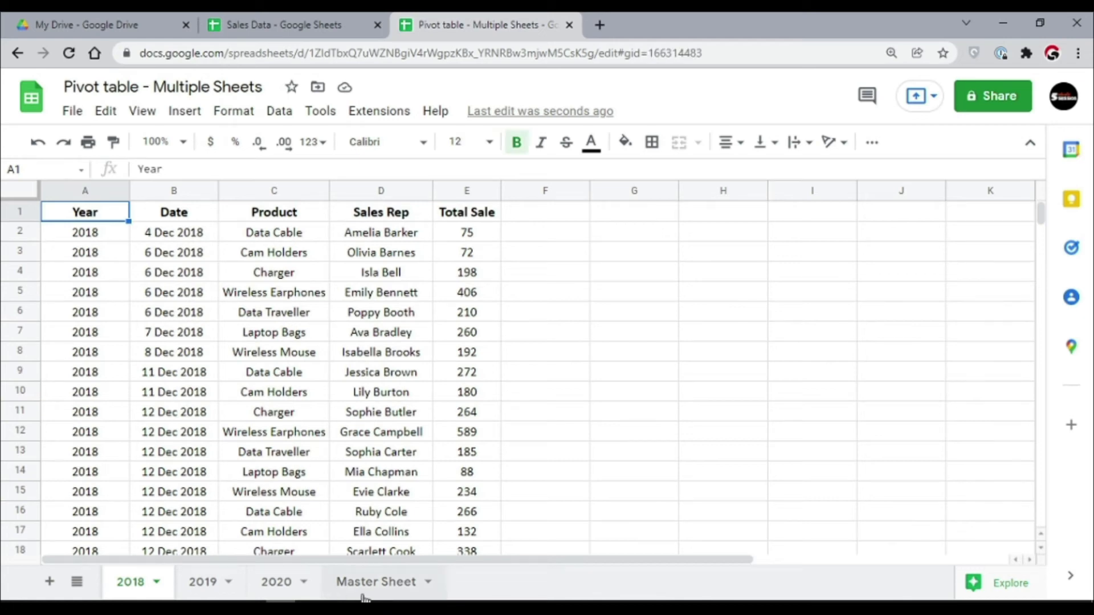
{"action": "left_click", "coordinate": [107, 211]}
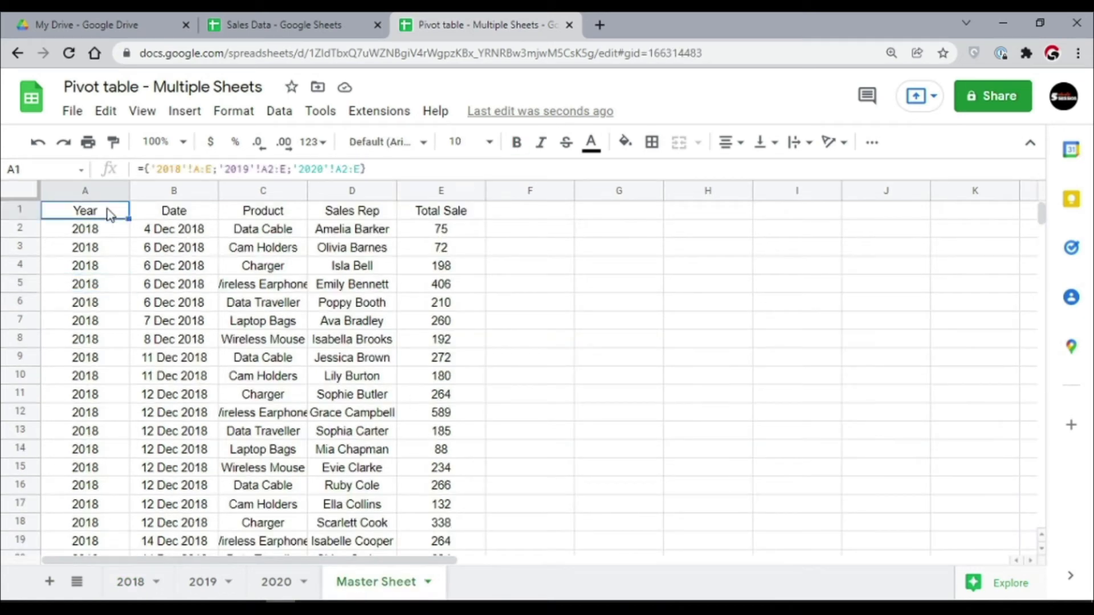
Copy the web address of the separate Sales Data spreadsheet and return to Master Sheet.
{"action": "left_click", "coordinate": [305, 23]}
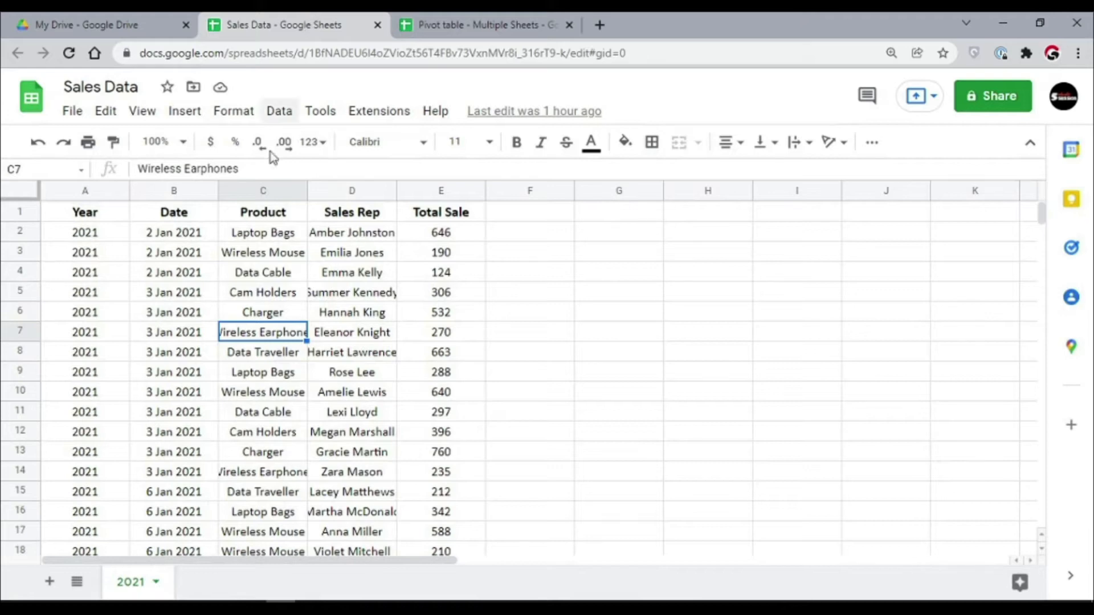
{"action": "left_click", "coordinate": [483, 23]}
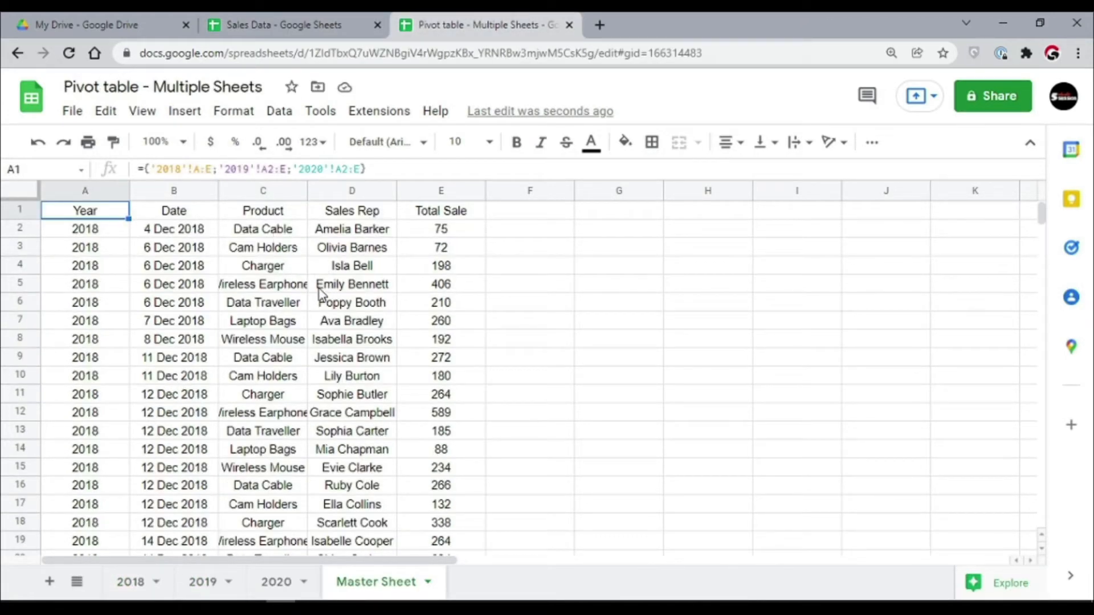
{"action": "left_click", "coordinate": [630, 252]}
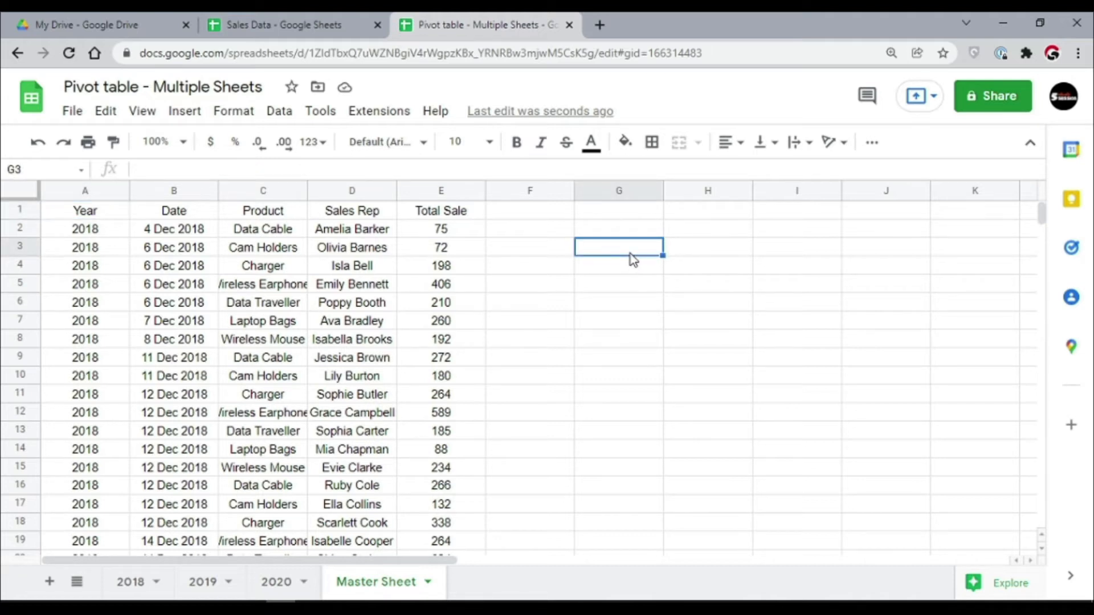
{"action": "left_click", "coordinate": [283, 24]}
{"action": "left_click", "coordinate": [282, 59]}
{"action": "key", "text": "ctrl+c"}
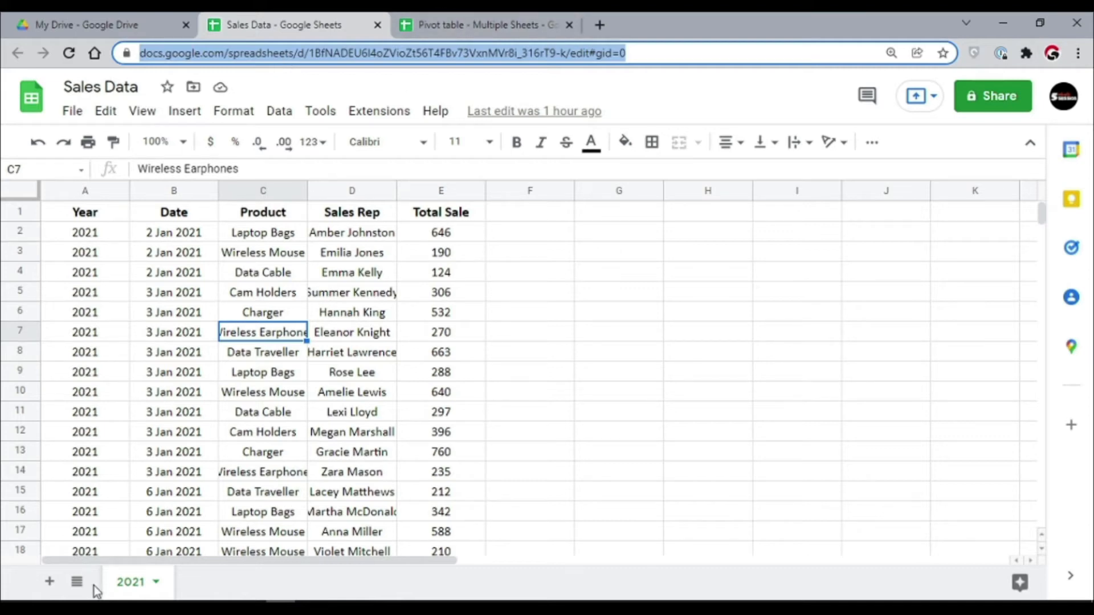
{"action": "key", "text": "ctrl+Tab"}
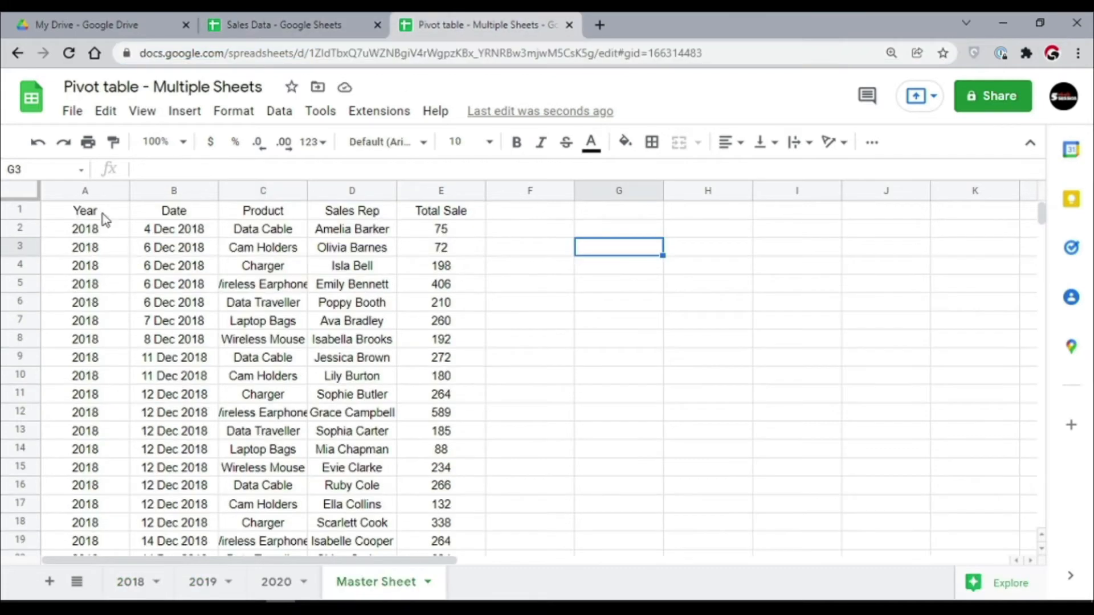
Append a semicolon and an IMPORTRANGE function with the copied Sales Data URL after the 2020 range in the A1 formula.
{"action": "left_click", "coordinate": [102, 213]}
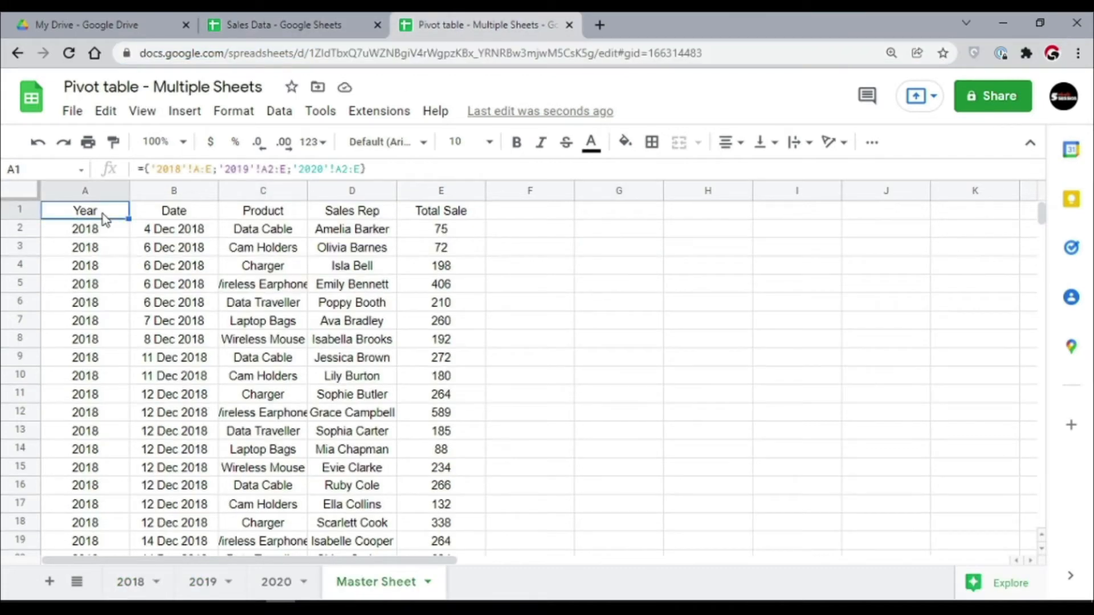
{"action": "left_click", "coordinate": [365, 170]}
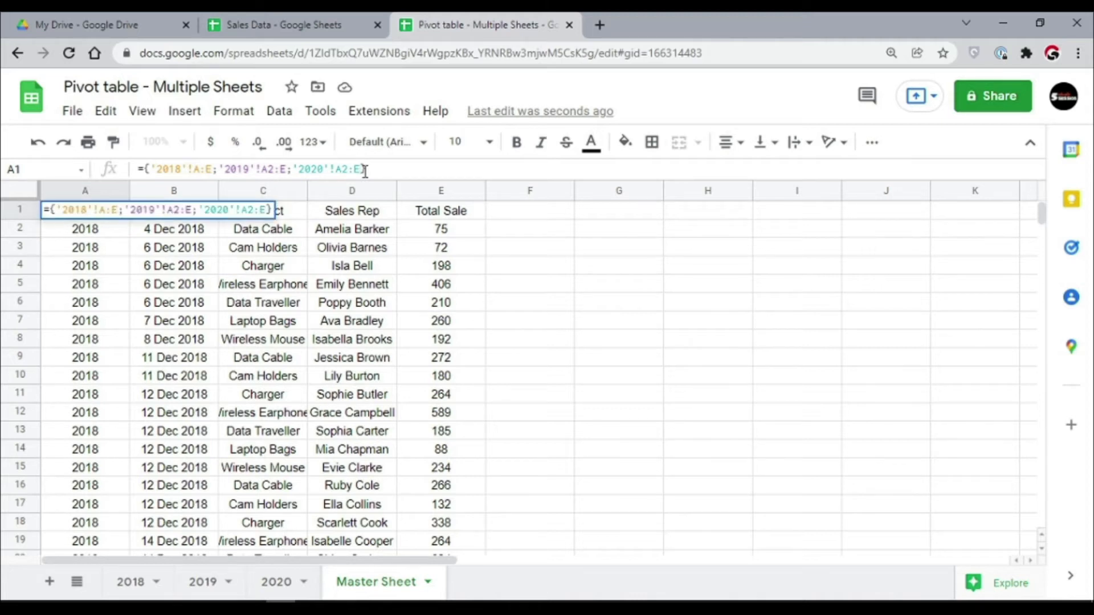
{"action": "type", "text": ";"}
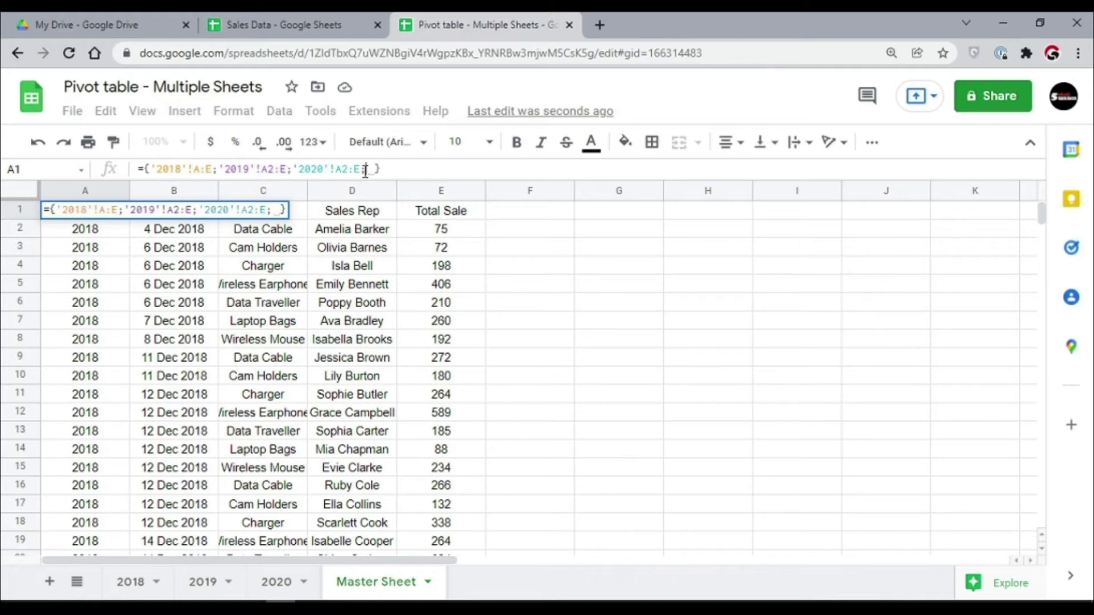
{"action": "type", "text": "importr"}
{"action": "key", "text": "Tab"}
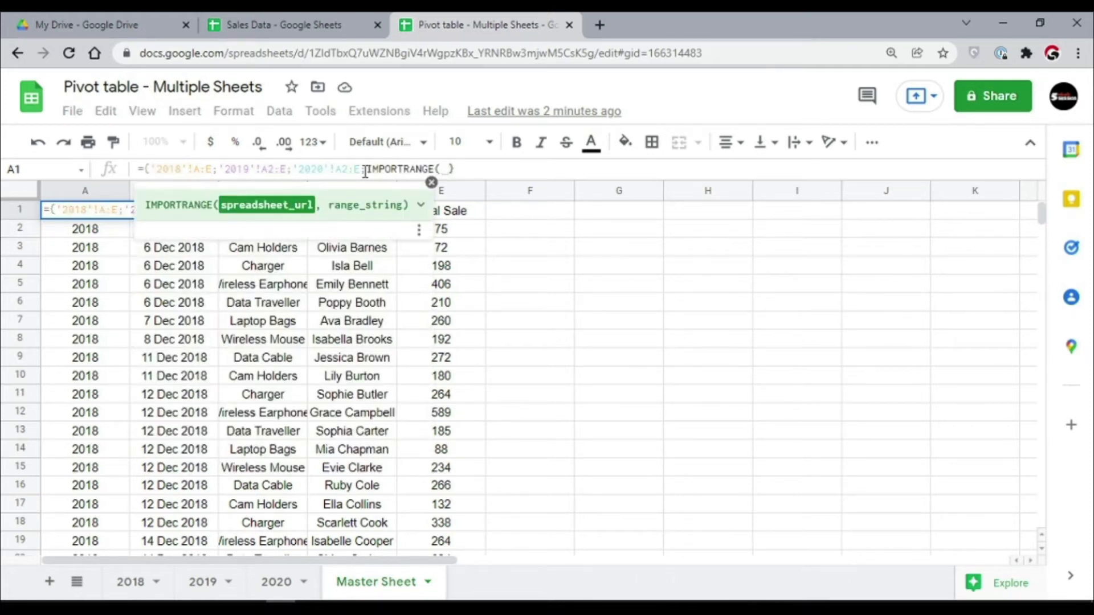
{"action": "type", "text": "\""}
{"action": "key", "text": "ctrl+v"}
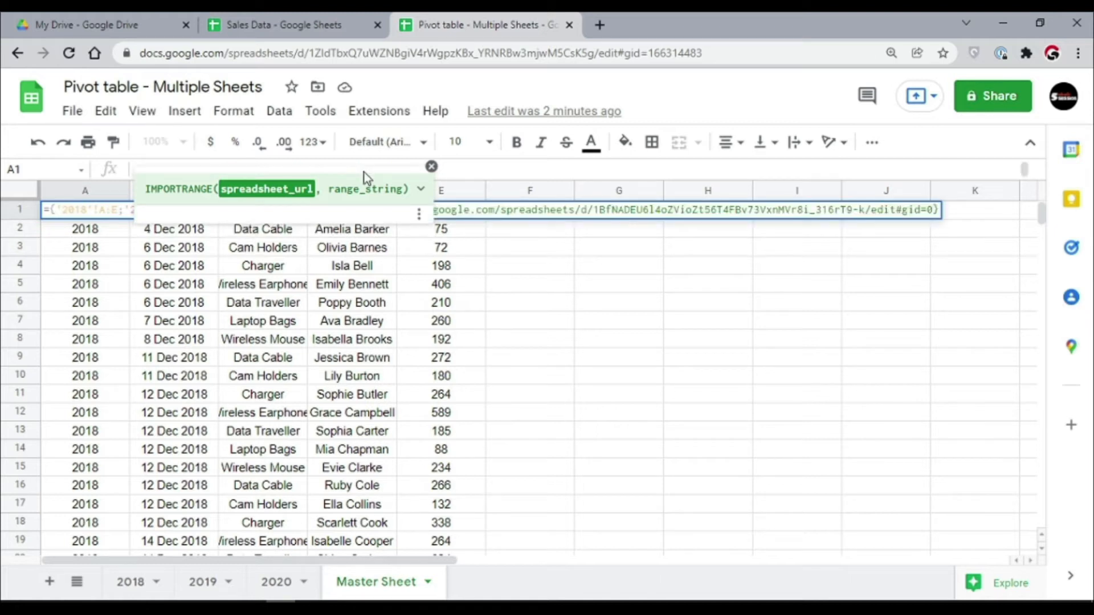
Give IMPORTRANGE the range "2021!A2:E" as its second argument, and complete the A1 formula.
{"action": "type", "text": "\",\"2021!"}
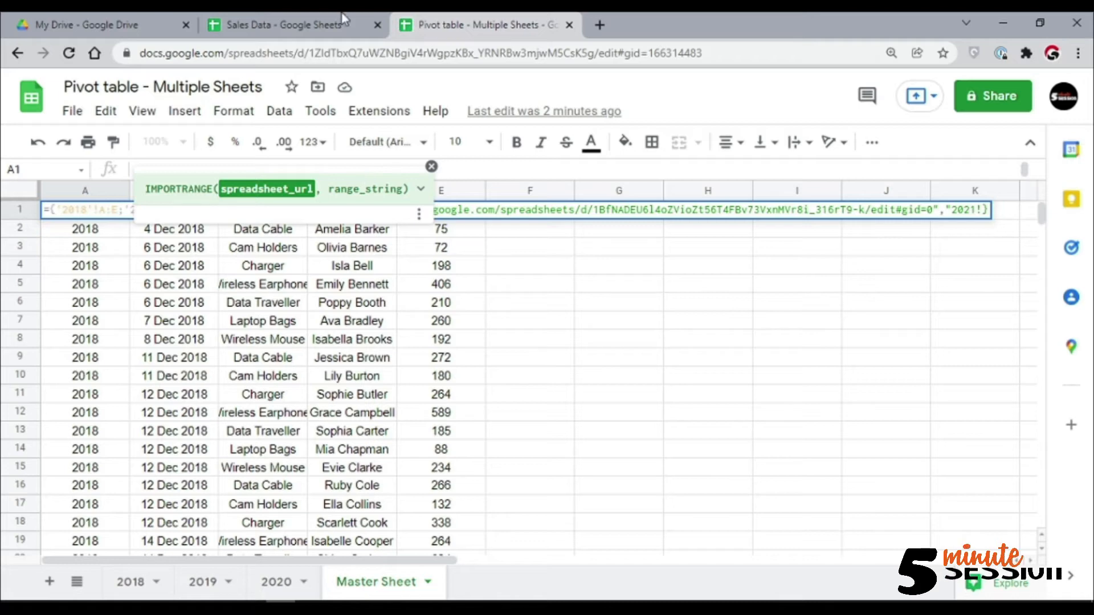
{"action": "left_click", "coordinate": [278, 17]}
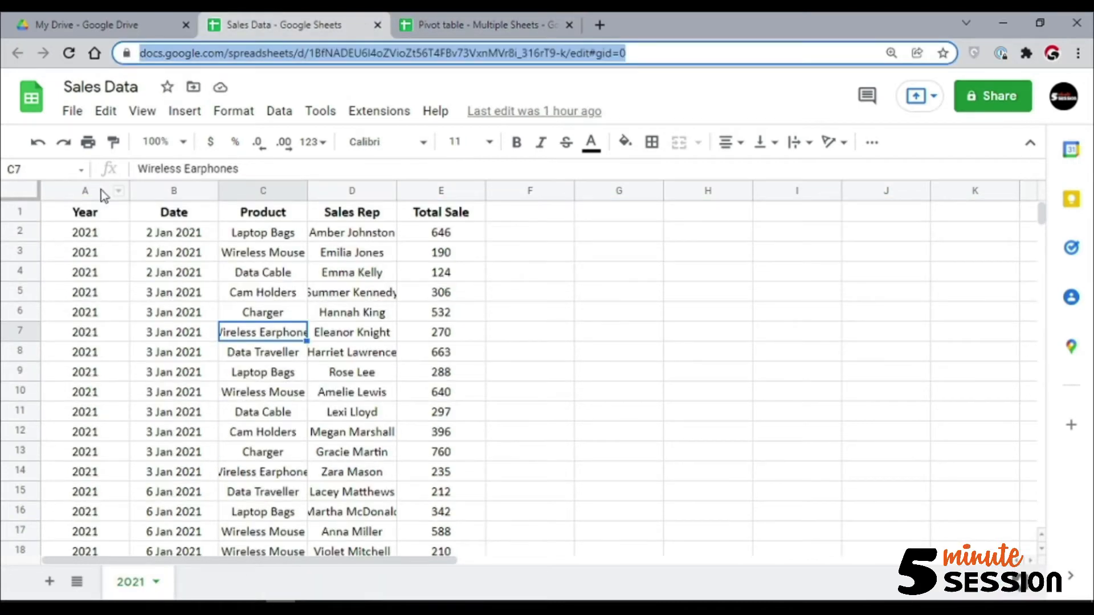
{"action": "left_click", "coordinate": [464, 24]}
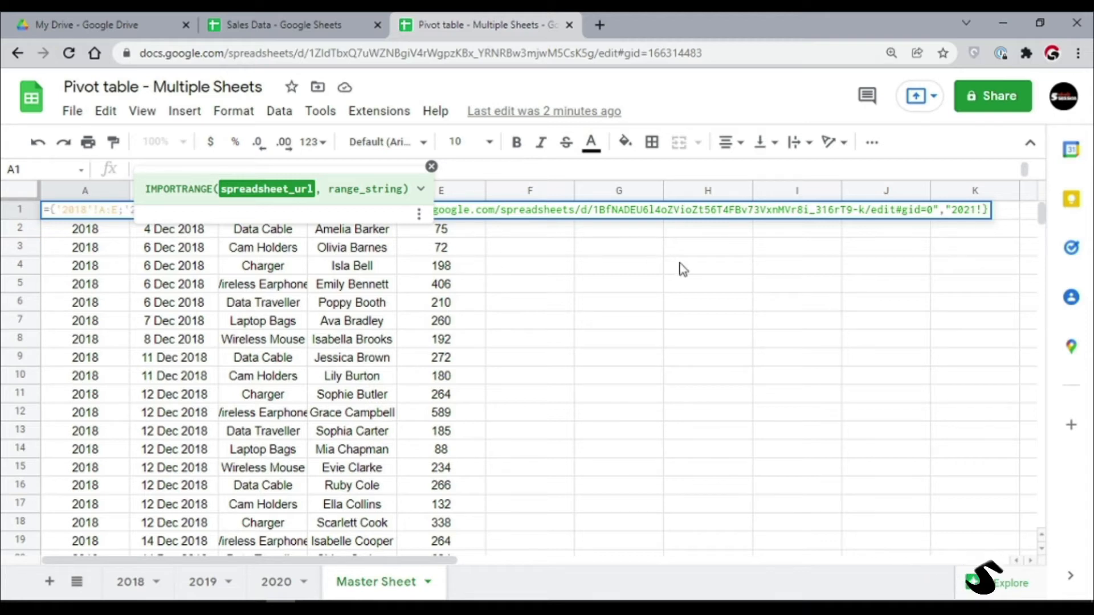
{"action": "left_click", "coordinate": [433, 169]}
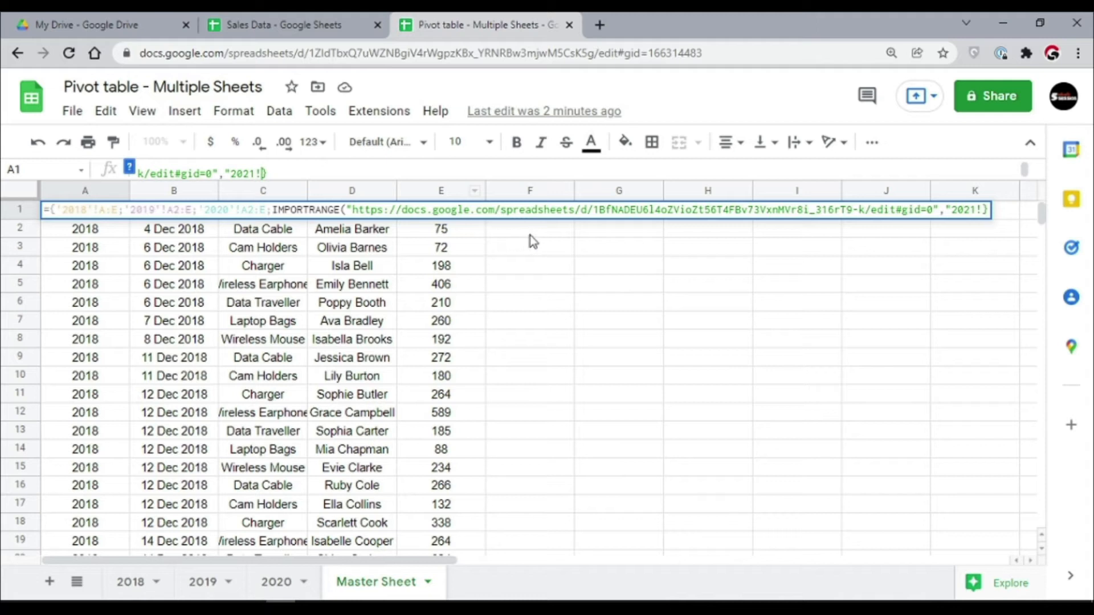
{"action": "type", "text": "A:E"}
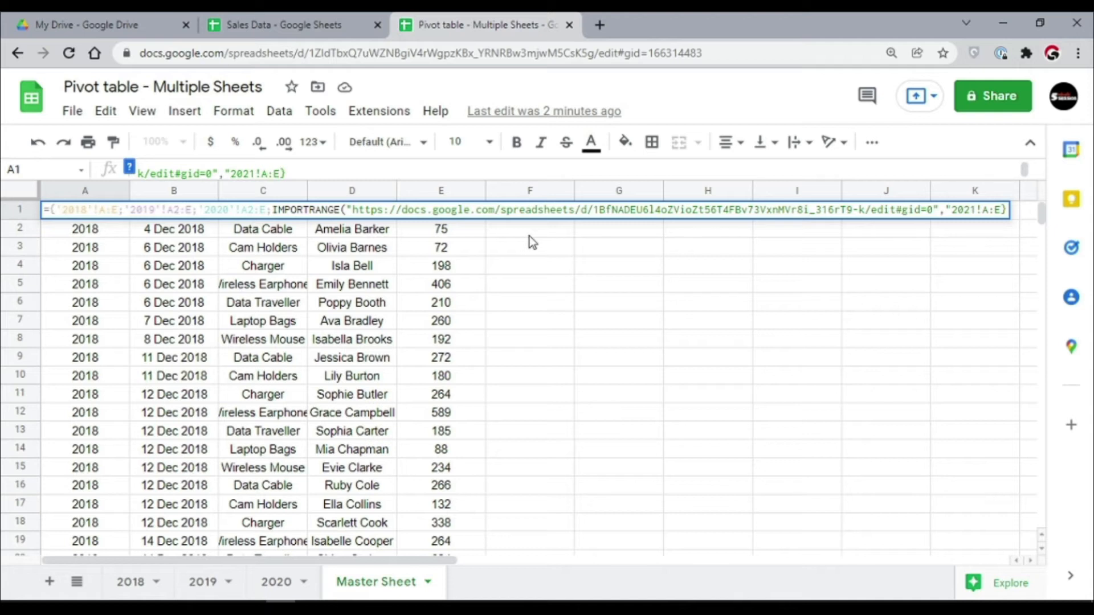
{"action": "type", "text": "2"}
{"action": "type", "text": "\")"}
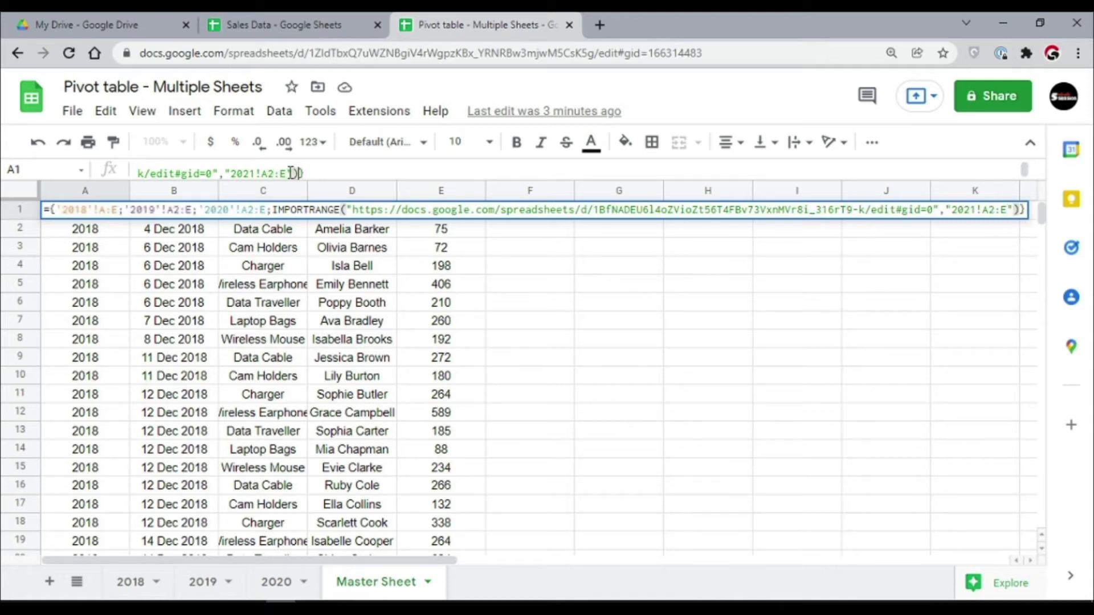
{"action": "key", "text": "Return"}
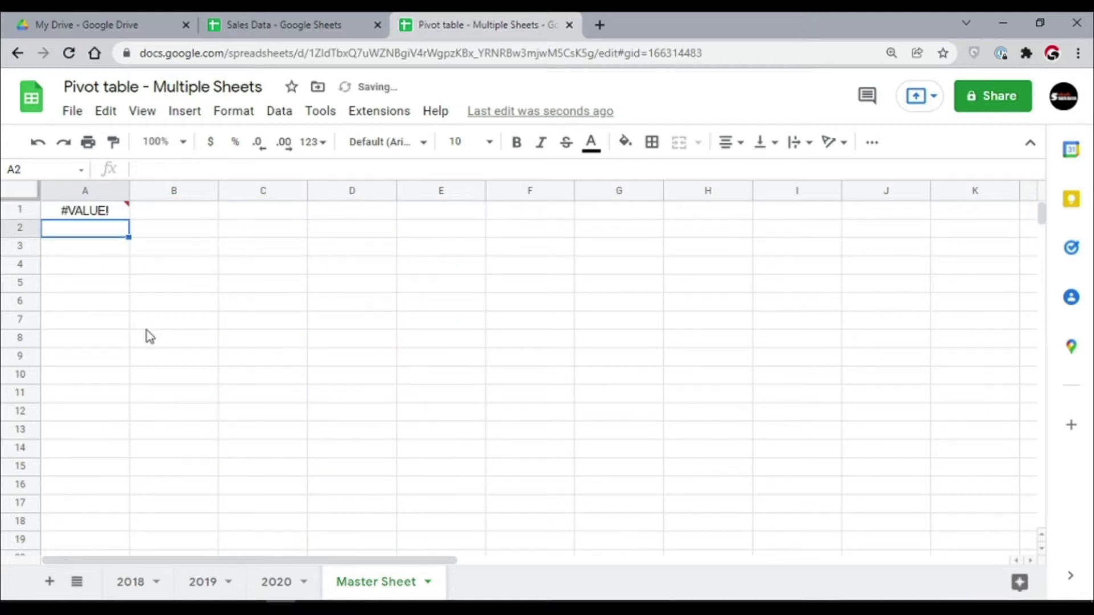
Enlarge the formula bar and copy the whole IMPORTRANGE expression from the A1 formula without editing it.
{"action": "left_click", "coordinate": [98, 213]}
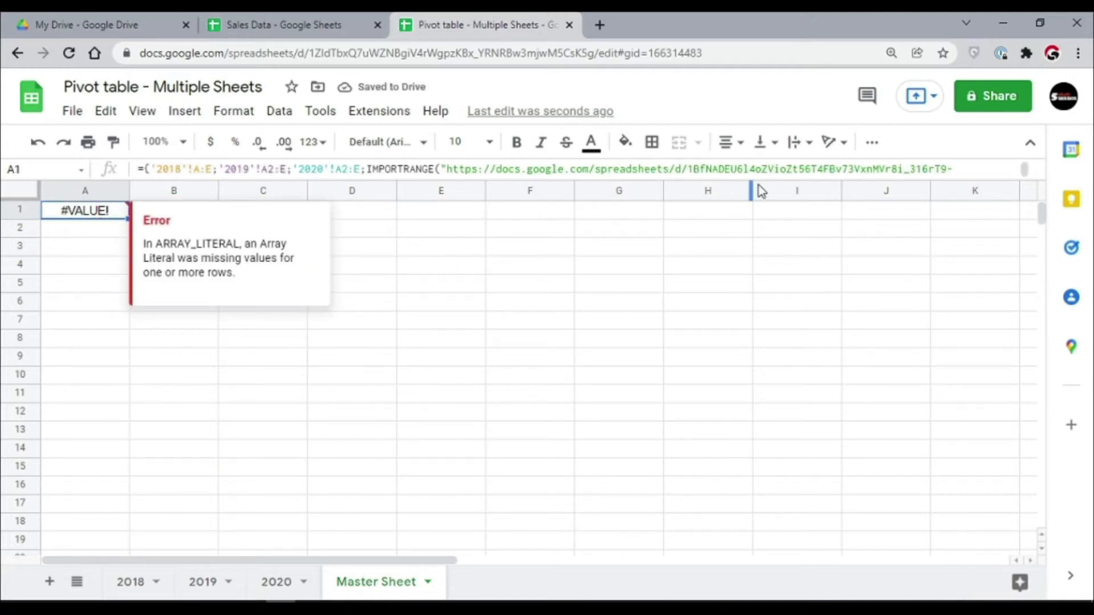
{"action": "left_click_drag", "start_coordinate": [955, 178], "coordinate": [957, 224]}
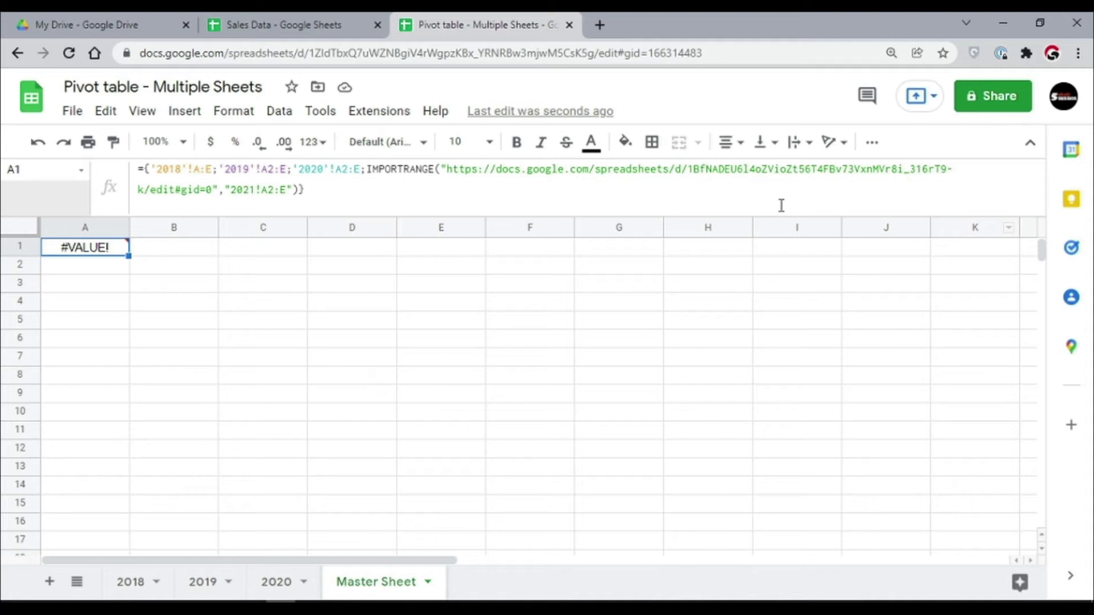
{"action": "left_click", "coordinate": [371, 169]}
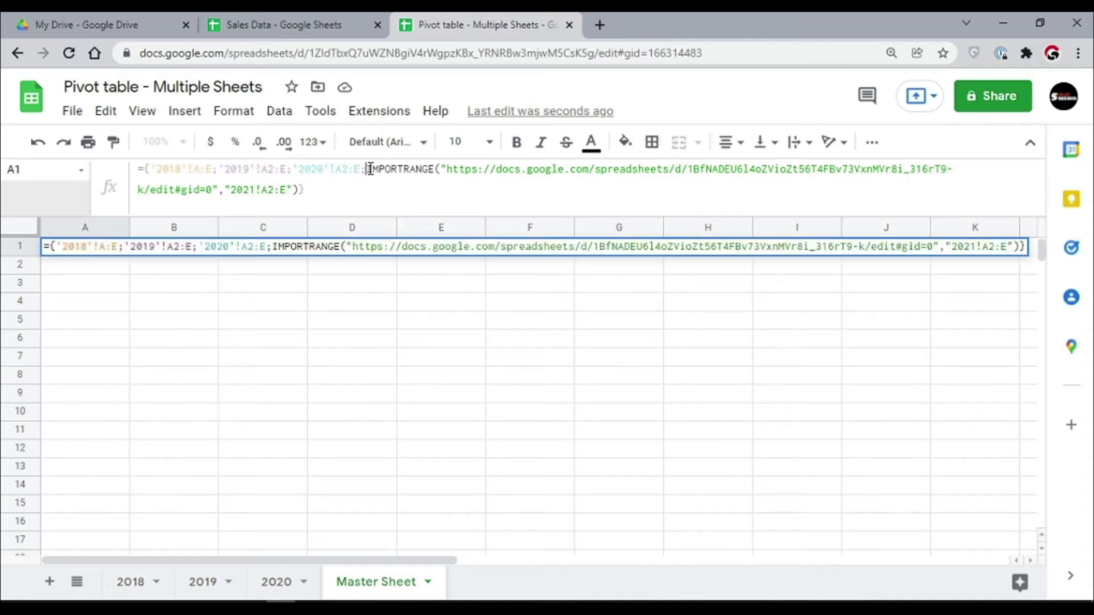
{"action": "left_click_drag", "start_coordinate": [371, 169], "coordinate": [301, 192]}
{"action": "key", "text": "ctrl+c"}
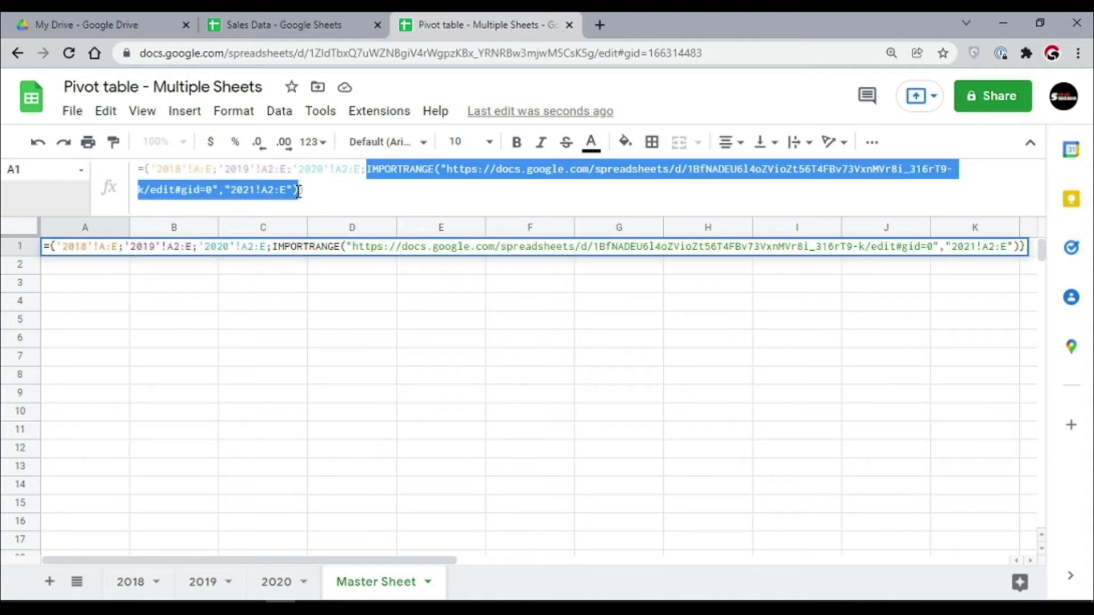
{"action": "key", "text": "Escape"}
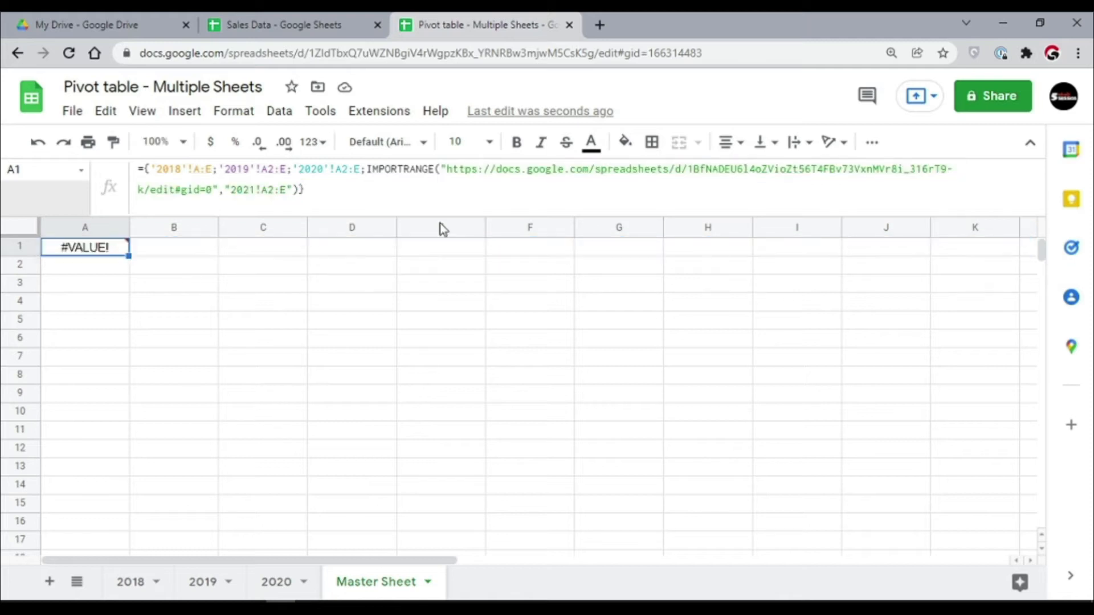
Enter the copied IMPORTRANGE expression as its own formula in D1 and allow access to the Sales Data spreadsheet.
{"action": "left_click", "coordinate": [710, 257]}
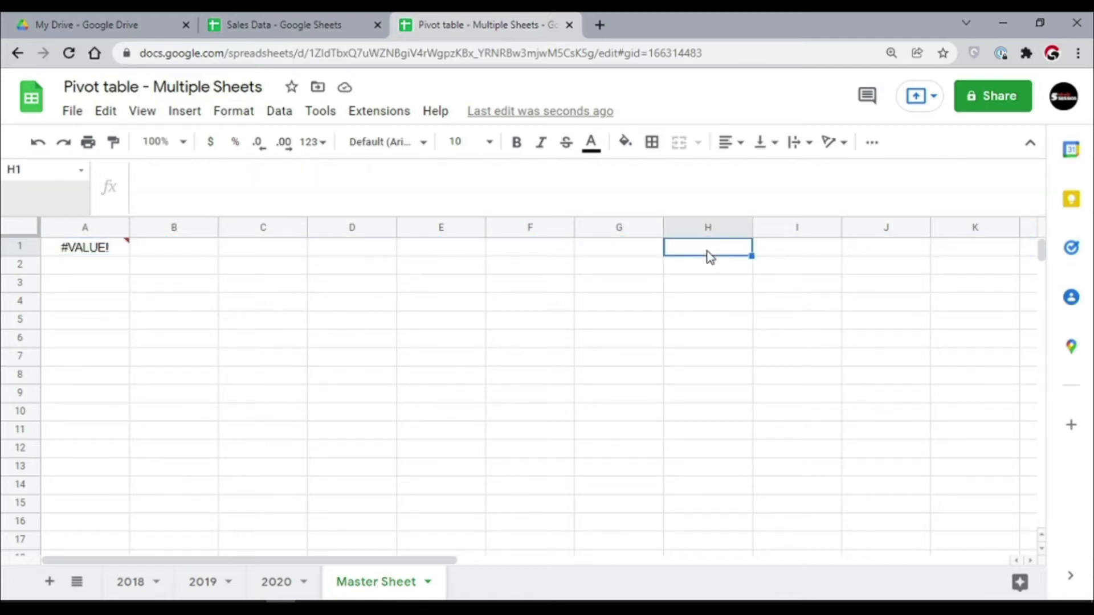
{"action": "left_click", "coordinate": [366, 251]}
{"action": "type", "text": "="}
{"action": "key", "text": "ctrl+v"}
{"action": "key", "text": "Return"}
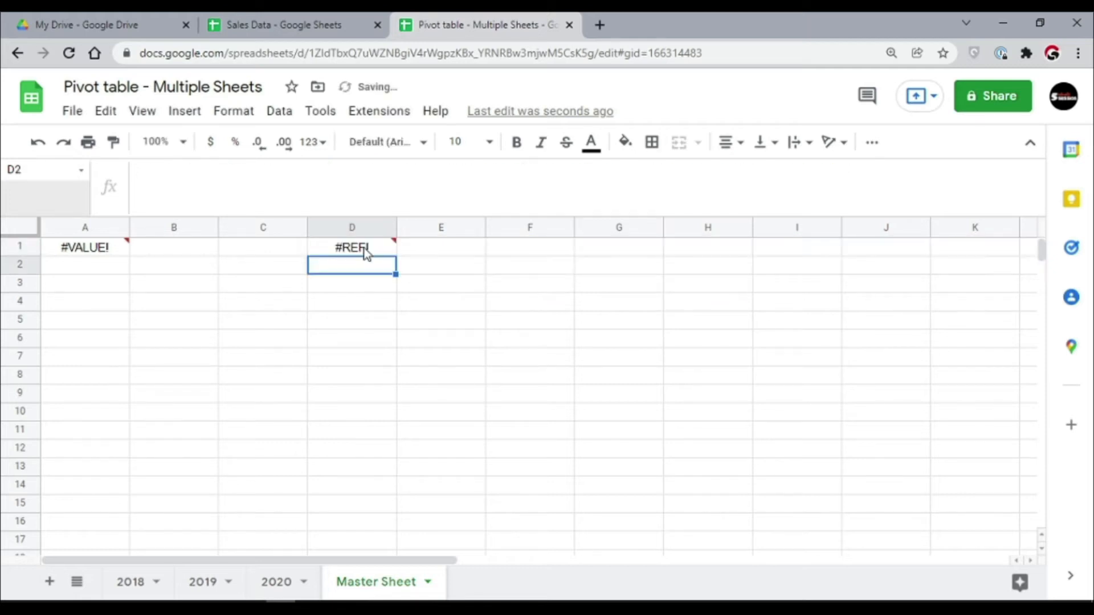
{"action": "mouse_move", "coordinate": [368, 251]}
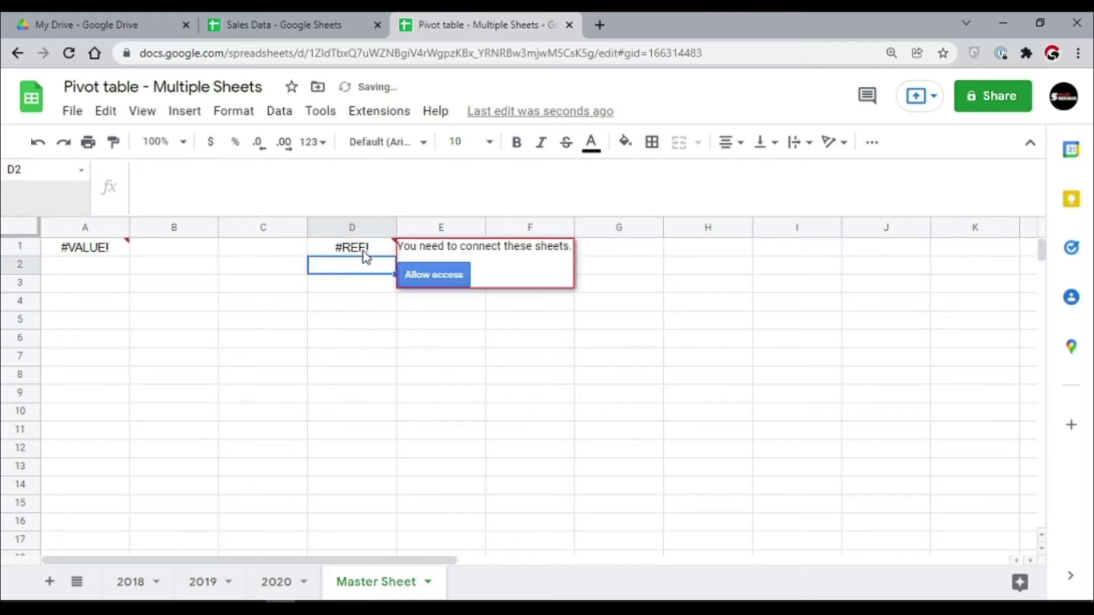
{"action": "left_click", "coordinate": [416, 282]}
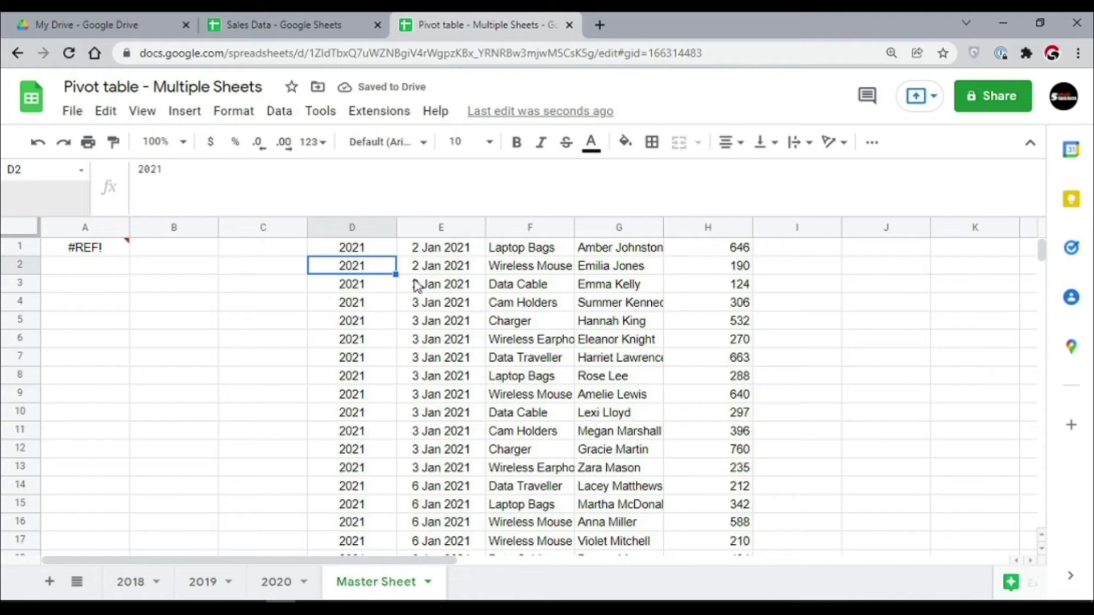
Delete the temporary IMPORTRANGE formula from D1 and return to A1.
{"action": "key", "text": "Up"}
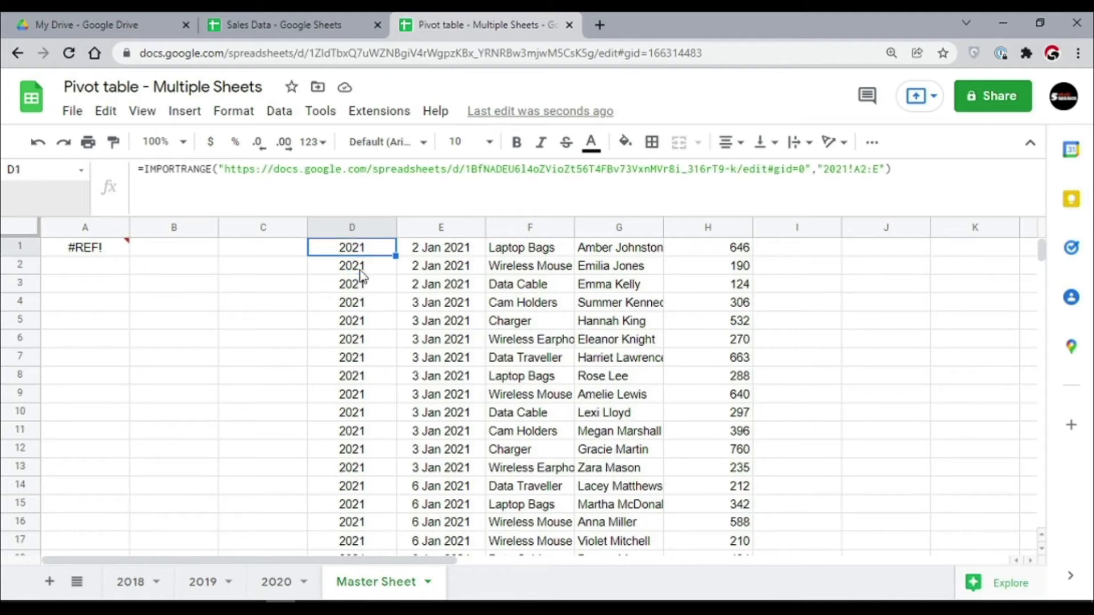
{"action": "key", "text": "Delete"}
{"action": "key", "text": "Left"}
{"action": "key", "text": "Left"}
{"action": "key", "text": "Left"}
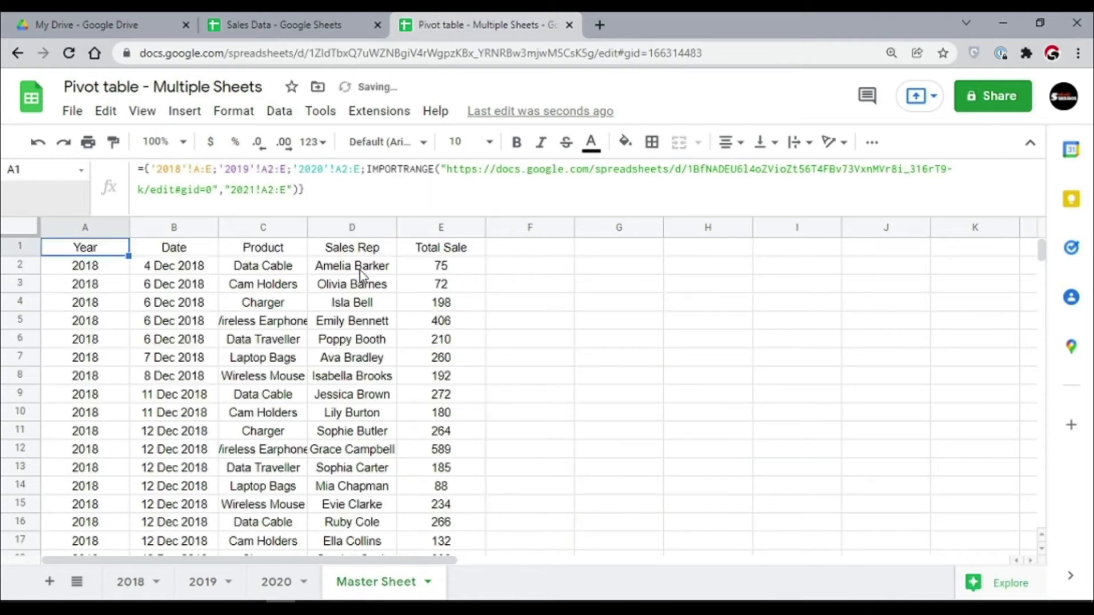
Examine where the imported 2021 records sit in Master Sheet, and return to the first row.
{"action": "key", "text": "Right"}
{"action": "key", "text": "Left"}
{"action": "key", "text": "ctrl+Down"}
{"action": "key", "text": "ctrl+Down"}
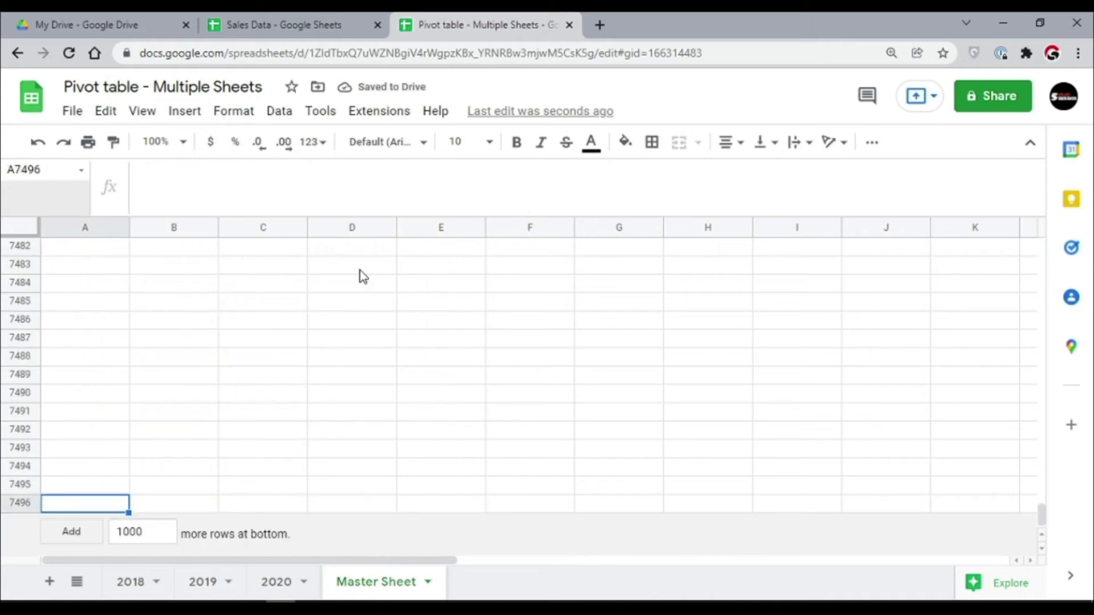
{"action": "key", "text": "ctrl+Up"}
{"action": "key", "text": "ctrl+Up"}
{"action": "key", "text": "ctrl+Down"}
{"action": "key", "text": "ctrl+Up"}
{"action": "key", "text": "ctrl+Up"}
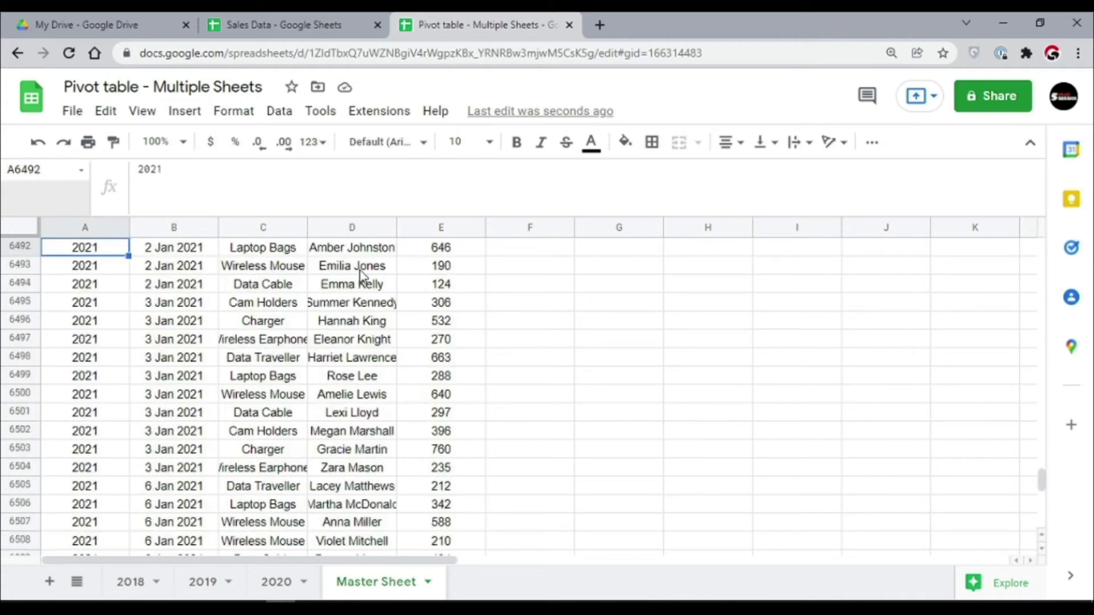
{"action": "key", "text": "ctrl+Up"}
{"action": "key", "text": "ctrl+Up"}
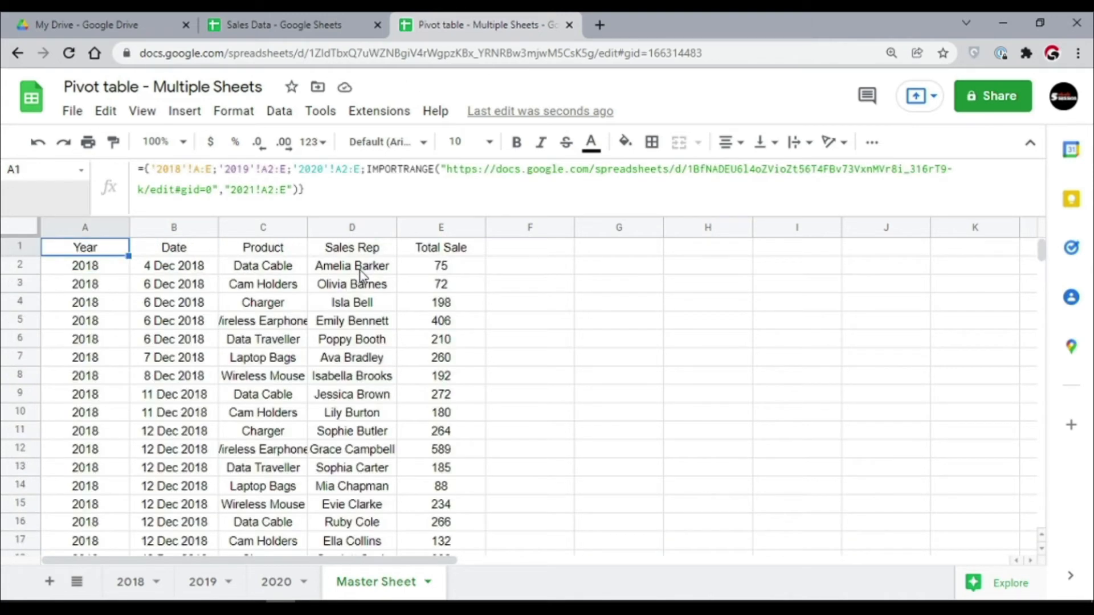
Go to the last 2018 record in column A of Master Sheet.
{"action": "key", "text": "Right"}
{"action": "key", "text": "Left"}
{"action": "key", "text": "ctrl+Down"}
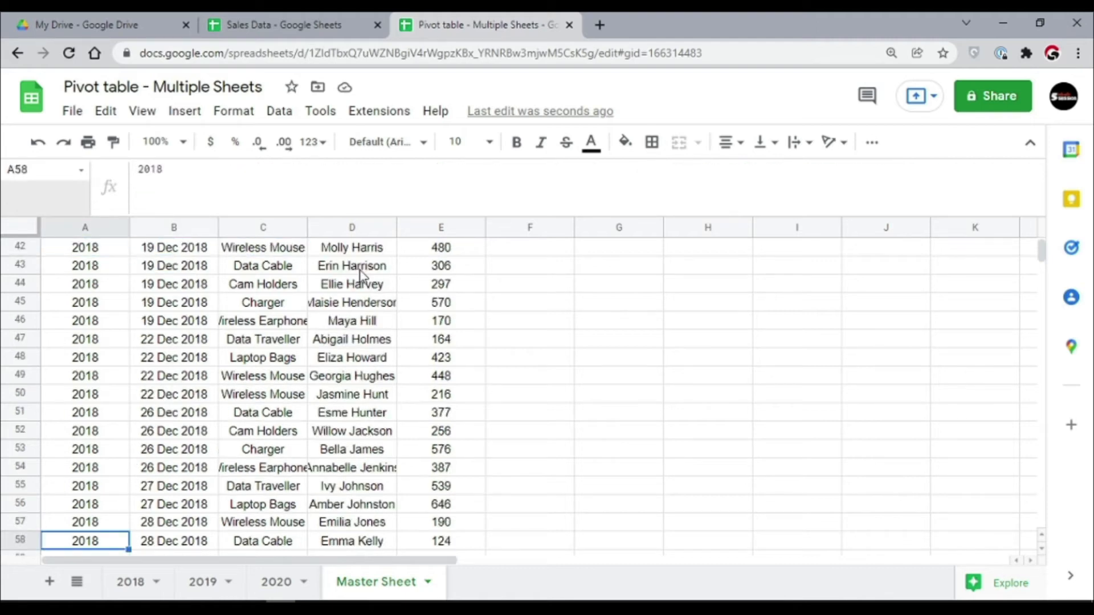
Examine where the yearly record blocks end and the blank rows lie in column A of Master Sheet, and return to A1.
{"action": "key", "text": "ctrl+Down"}
{"action": "key", "text": "ctrl+Down"}
{"action": "key", "text": "ctrl+Down"}
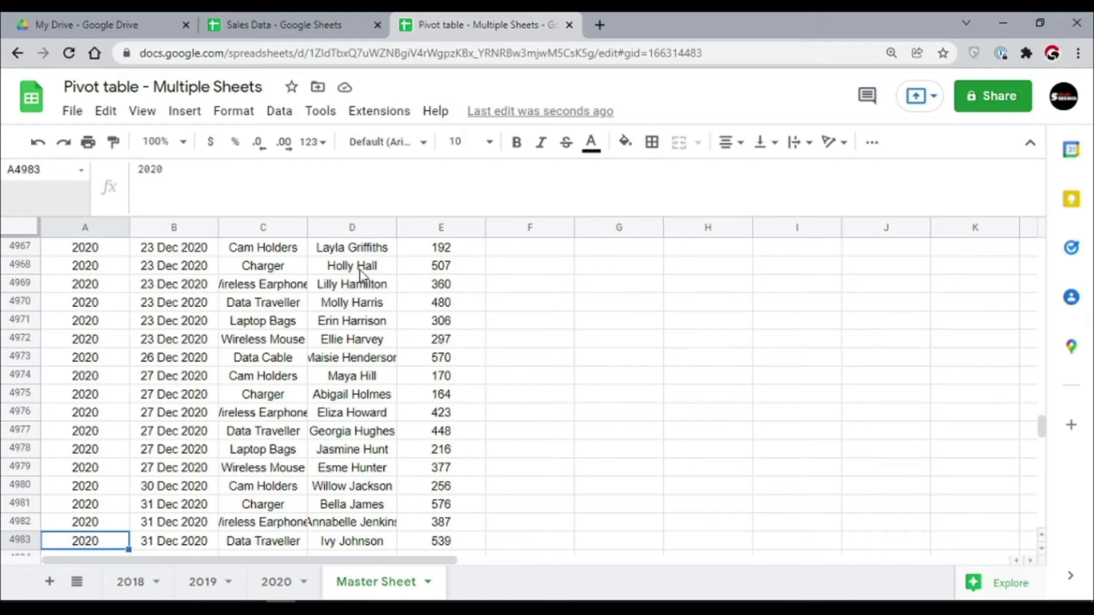
{"action": "key", "text": "ctrl+Down"}
{"action": "key", "text": "ctrl+Down"}
{"action": "key", "text": "ctrl+Down"}
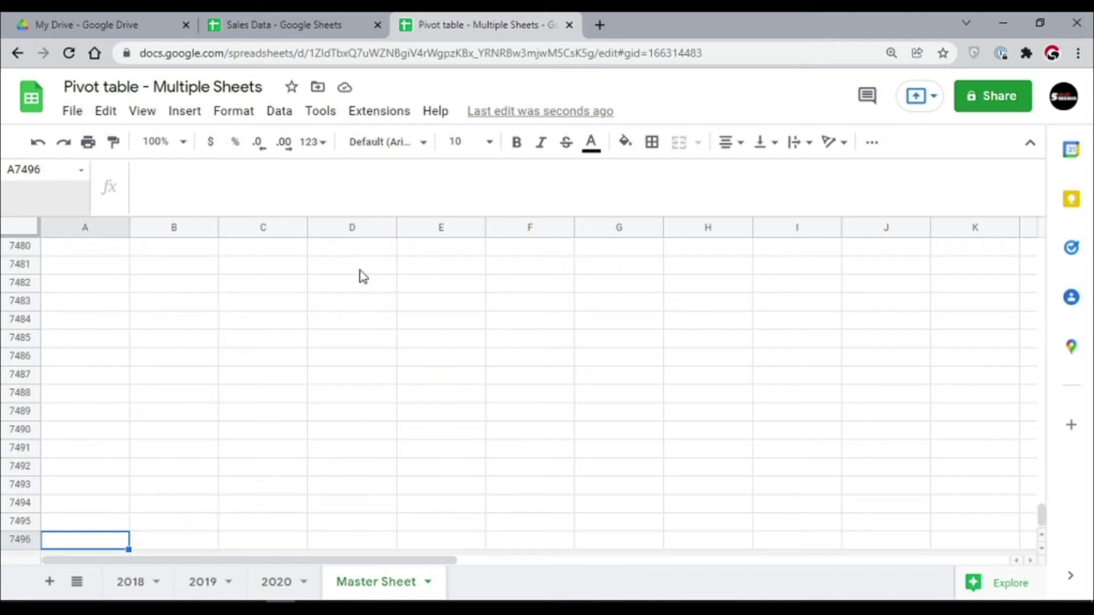
{"action": "key", "text": "ctrl+Up"}
{"action": "key", "text": "ctrl+Up"}
{"action": "key", "text": "ctrl+Up"}
{"action": "key", "text": "ctrl+Up"}
{"action": "key", "text": "ctrl+Up"}
{"action": "key", "text": "ctrl+Up"}
{"action": "key", "text": "ctrl+Up"}
{"action": "key", "text": "ctrl+Up"}
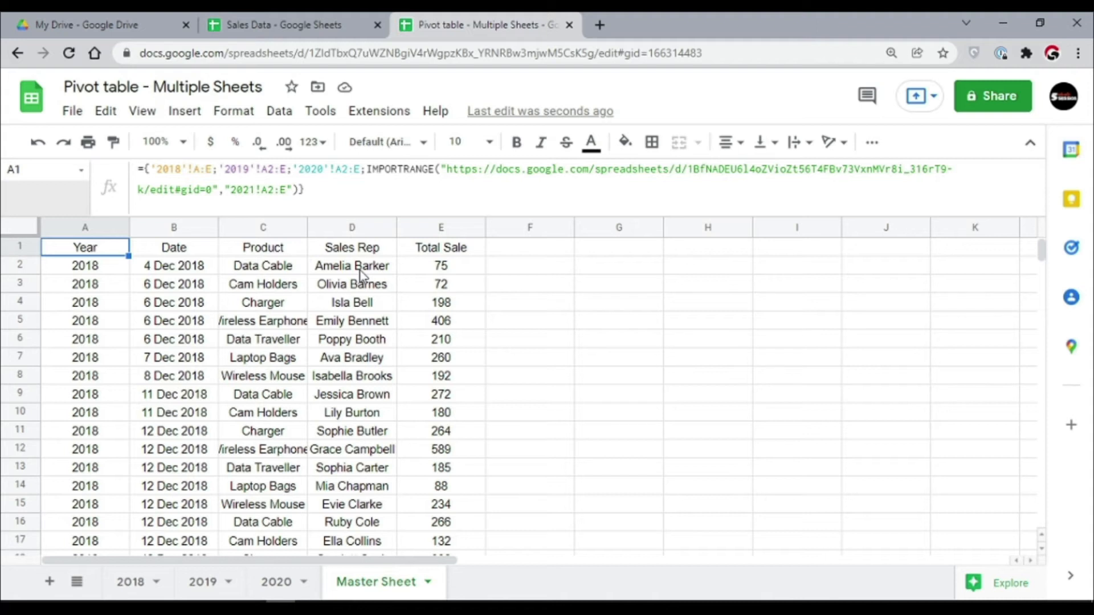
Wrap the combined-range formula in A1 of Master Sheet in SORT, with sort column 1 and is_ascending False.
{"action": "left_click", "coordinate": [147, 169]}
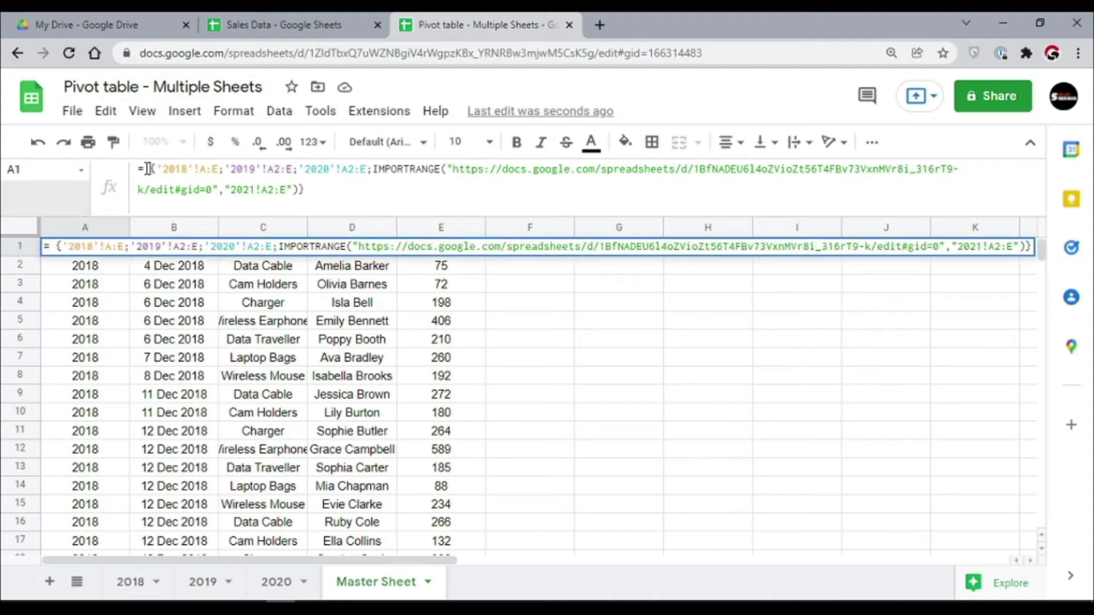
{"action": "type", "text": "SORT("}
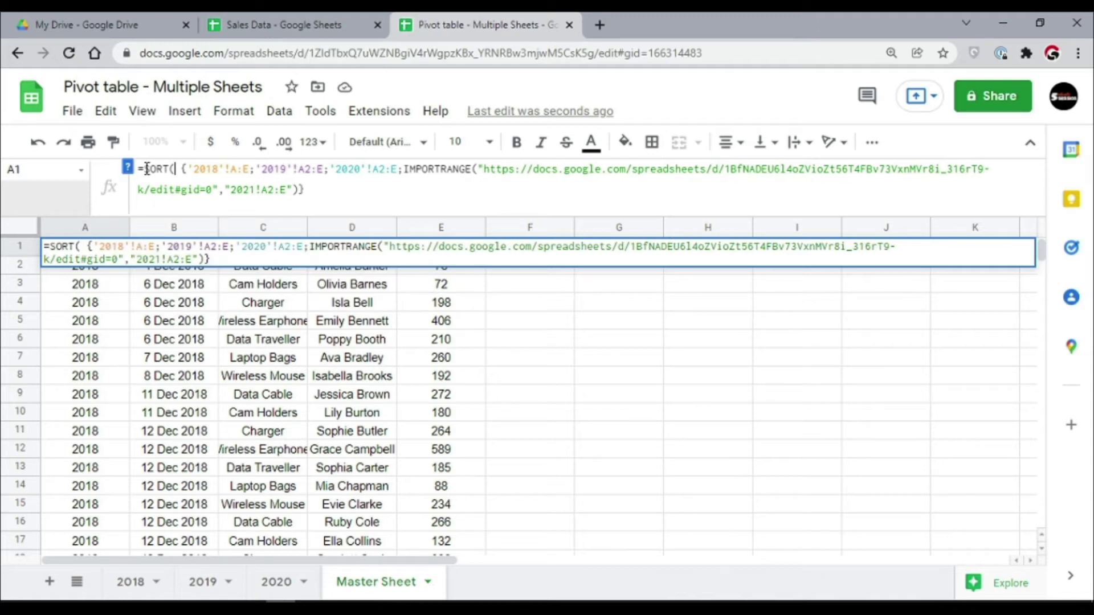
{"action": "key", "text": "Delete"}
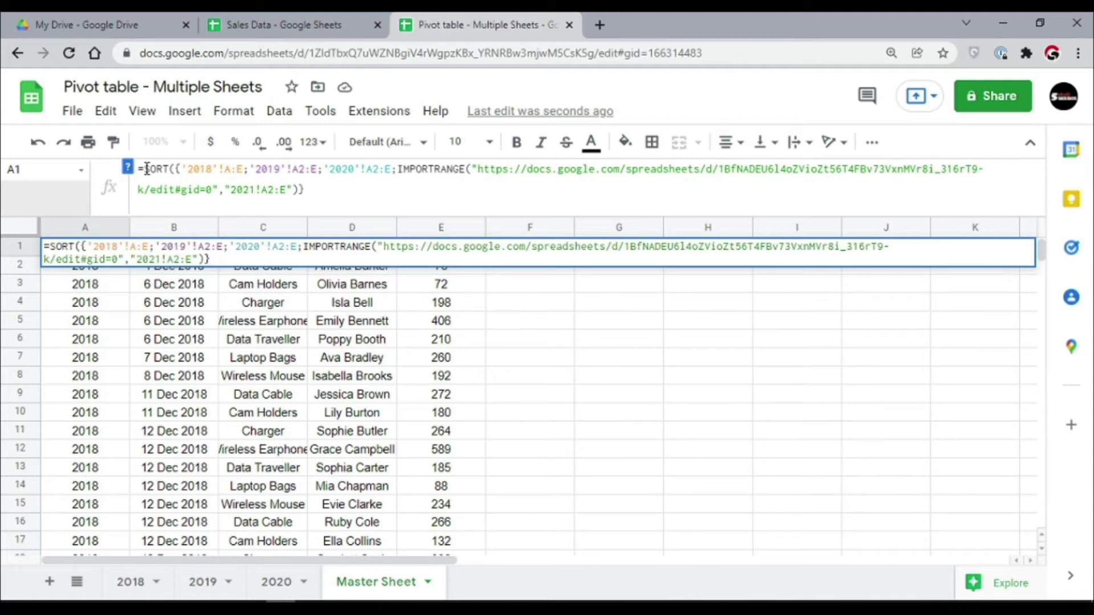
{"action": "left_click", "coordinate": [128, 167]}
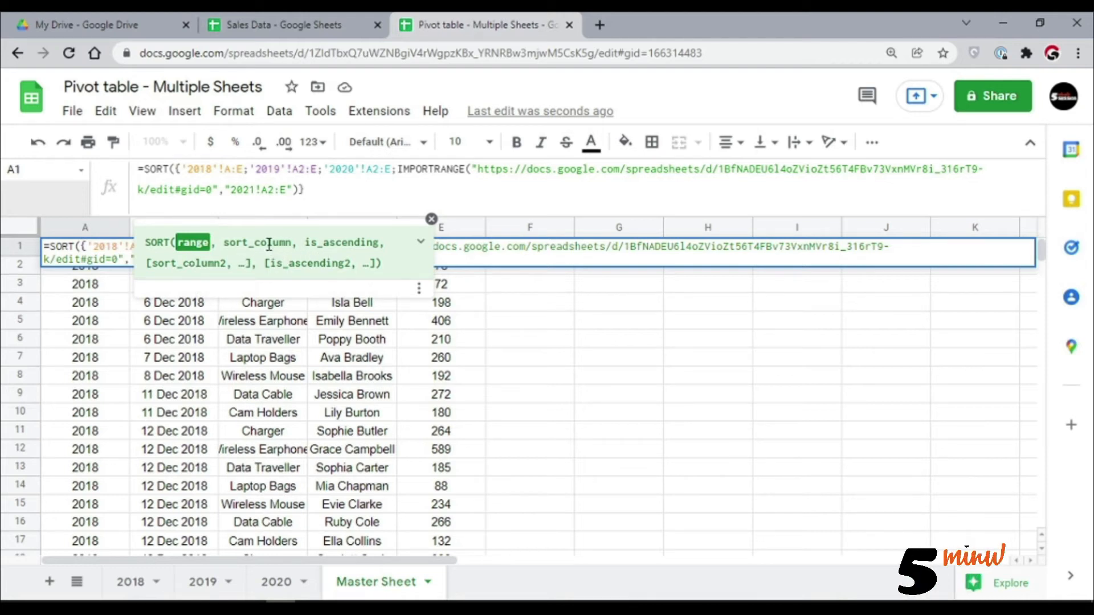
{"action": "left_click", "coordinate": [309, 190]}
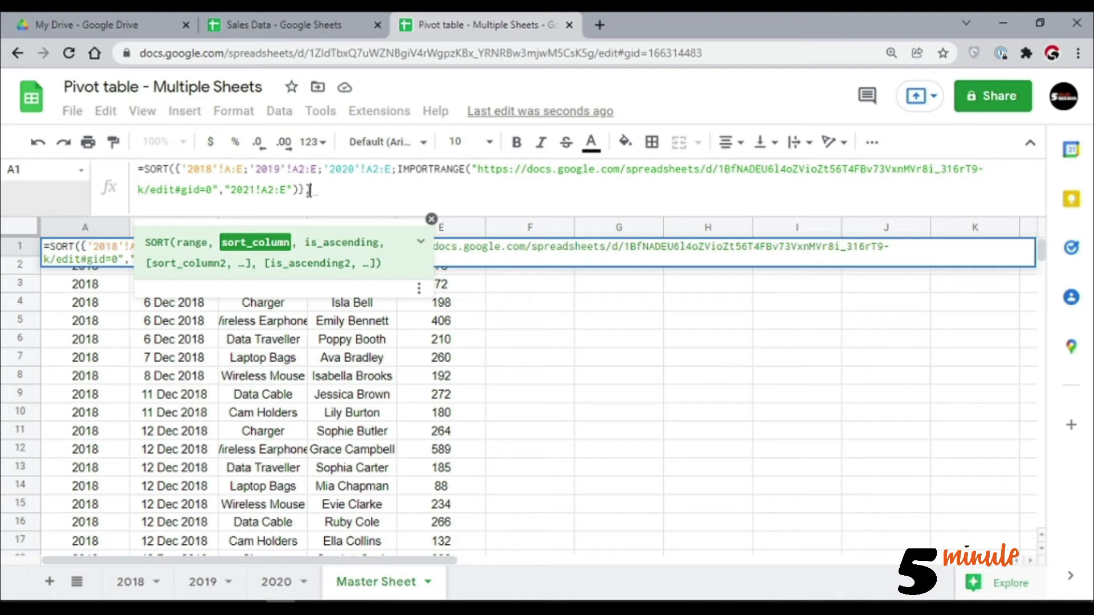
{"action": "type", "text": ","}
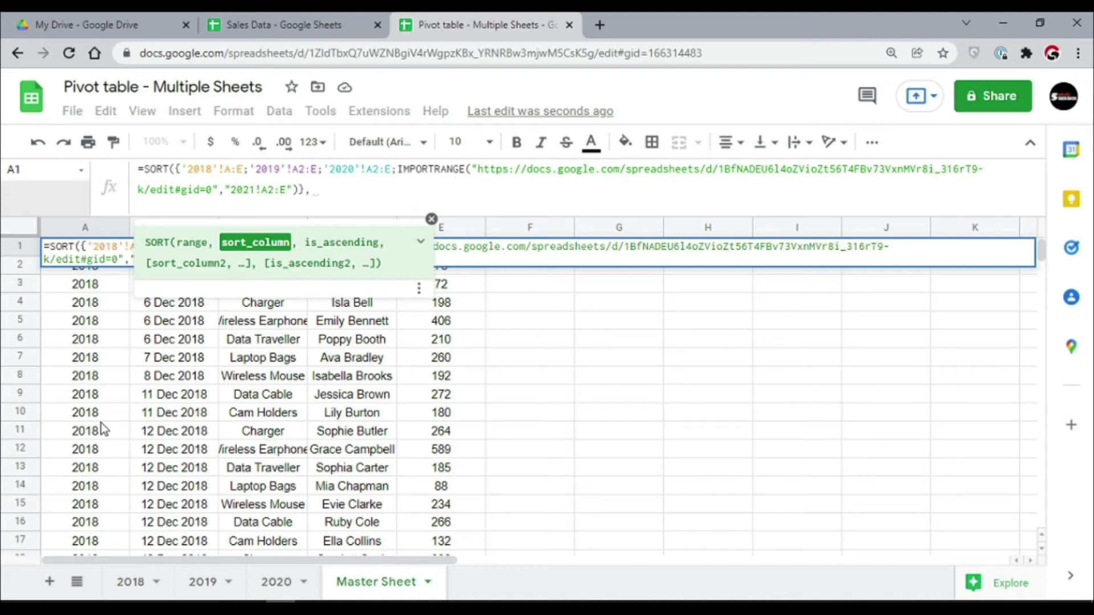
{"action": "type", "text": "1,"}
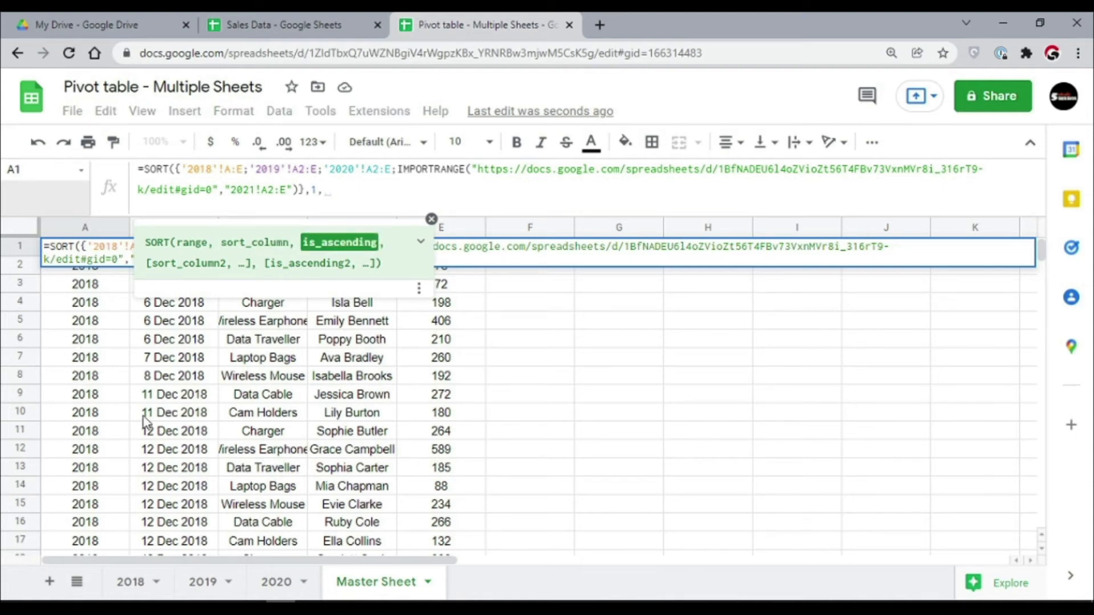
{"action": "type", "text": "False"}
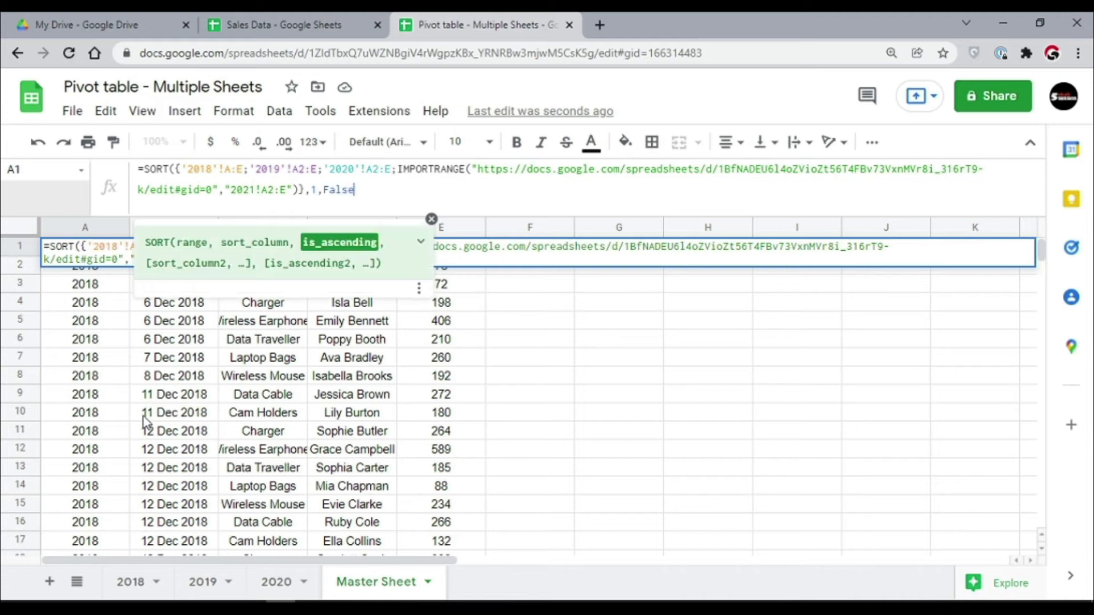
{"action": "type", "text": ")"}
{"action": "key", "text": "Return"}
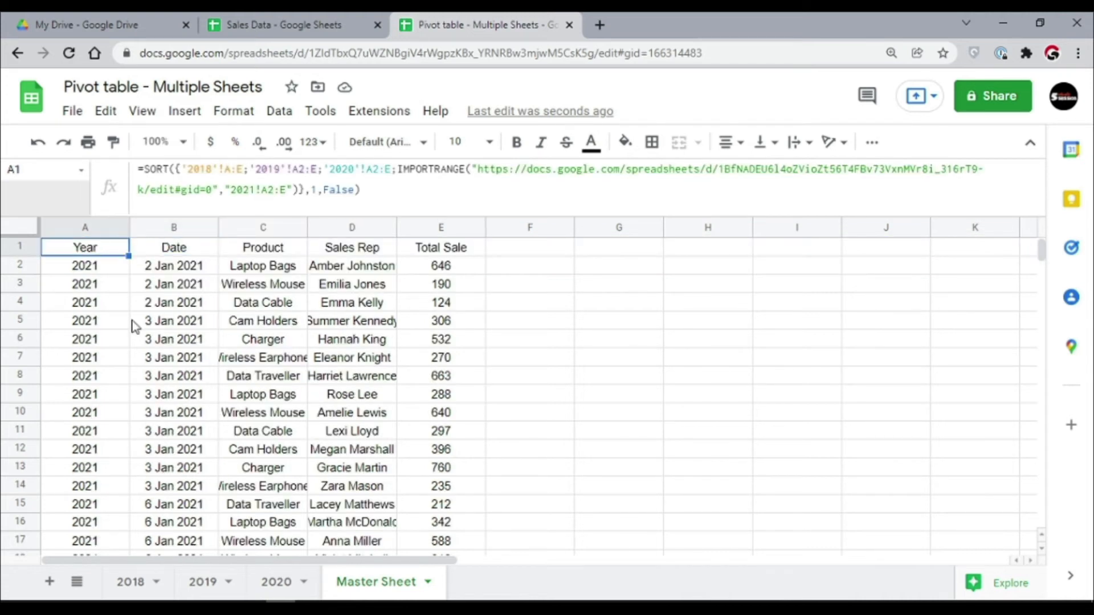
Examine the order of the sorted records down Master Sheet, and return to A1.
{"action": "key", "text": "Down"}
{"action": "key", "text": "Down"}
{"action": "key", "text": "Down"}
{"action": "key", "text": "Down"}
{"action": "key", "text": "Down"}
{"action": "key", "text": "Down"}
{"action": "key", "text": "Down"}
{"action": "key", "text": "Down"}
{"action": "key", "text": "Down"}
{"action": "key", "text": "Down"}
{"action": "key", "text": "Down"}
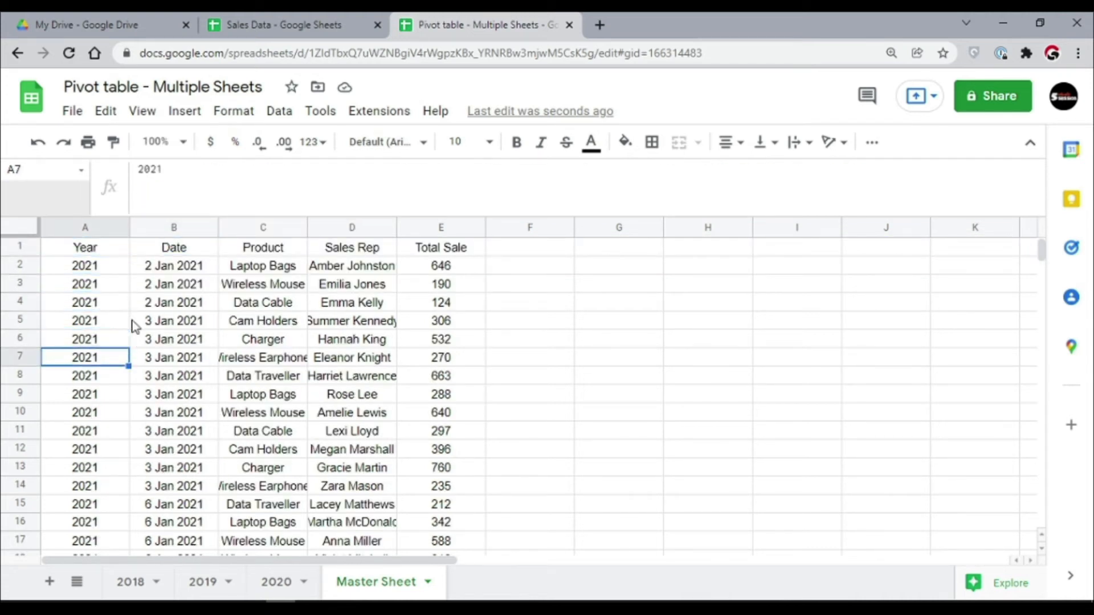
{"action": "key", "text": "Down"}
{"action": "key", "text": "Down"}
{"action": "key", "text": "Down"}
{"action": "key", "text": "Down"}
{"action": "key", "text": "Down"}
{"action": "key", "text": "Down"}
{"action": "key", "text": "Down"}
{"action": "key", "text": "Down"}
{"action": "key", "text": "Down"}
{"action": "key", "text": "Down"}
{"action": "key", "text": "Down"}
{"action": "key", "text": "Down"}
{"action": "key", "text": "Down"}
{"action": "key", "text": "Down"}
{"action": "key", "text": "Down"}
{"action": "key", "text": "Down"}
{"action": "key", "text": "Down"}
{"action": "key", "text": "Down"}
{"action": "key", "text": "Down"}
{"action": "key", "text": "Down"}
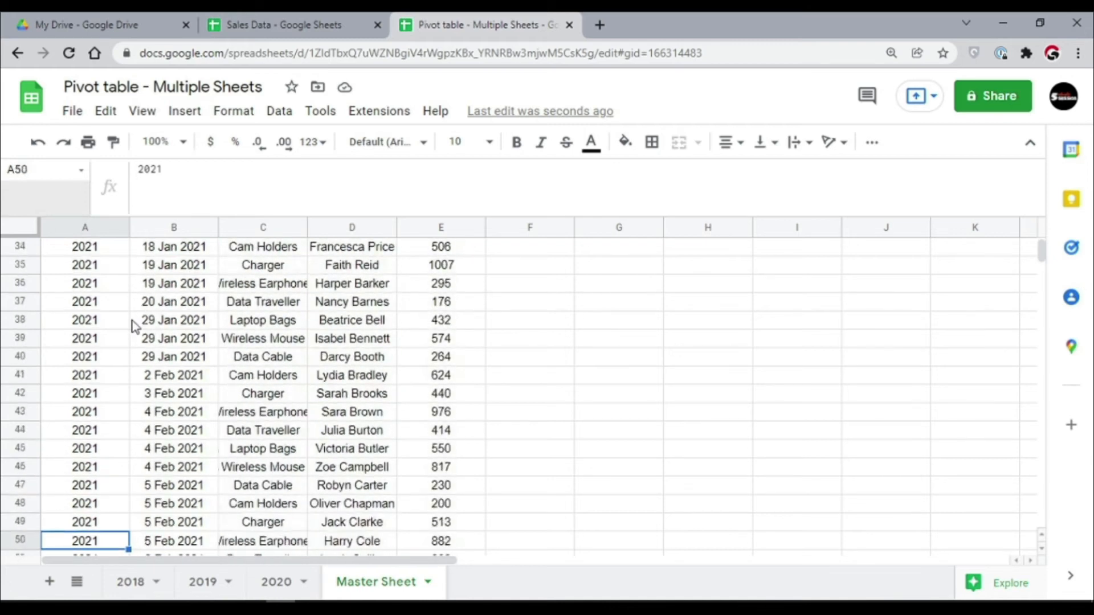
{"action": "key", "text": "Down"}
{"action": "key", "text": "Down"}
{"action": "key", "text": "Down"}
{"action": "key", "text": "Down"}
{"action": "key", "text": "Down"}
{"action": "key", "text": "Down"}
{"action": "key", "text": "Down"}
{"action": "key", "text": "Down"}
{"action": "key", "text": "Down"}
{"action": "key", "text": "Down"}
{"action": "key", "text": "Down"}
{"action": "key", "text": "Down"}
{"action": "key", "text": "Down"}
{"action": "key", "text": "Down"}
{"action": "key", "text": "Down"}
{"action": "key", "text": "Down"}
{"action": "key", "text": "Down"}
{"action": "key", "text": "Down"}
{"action": "key", "text": "Down"}
{"action": "key", "text": "Down"}
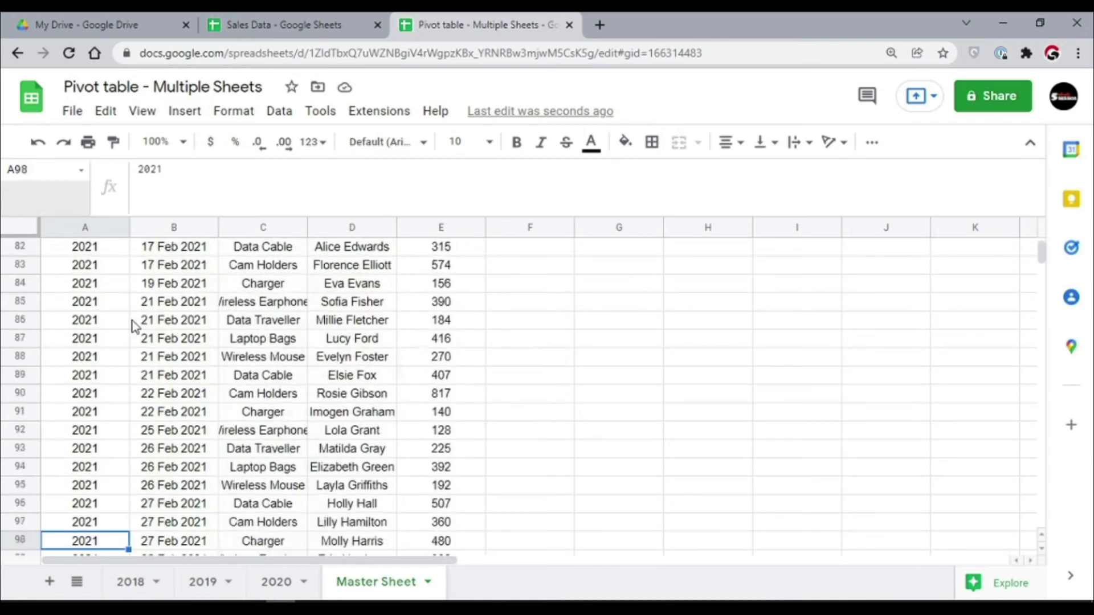
{"action": "key", "text": "Down"}
{"action": "key", "text": "Down"}
{"action": "key", "text": "Down"}
{"action": "key", "text": "Down"}
{"action": "key", "text": "Down"}
{"action": "key", "text": "Down"}
{"action": "key", "text": "Down"}
{"action": "key", "text": "Down"}
{"action": "key", "text": "Down"}
{"action": "key", "text": "Down"}
{"action": "key", "text": "Down"}
{"action": "key", "text": "Down"}
{"action": "key", "text": "Down"}
{"action": "key", "text": "Down"}
{"action": "key", "text": "Down"}
{"action": "key", "text": "Down"}
{"action": "key", "text": "Down"}
{"action": "key", "text": "Down"}
{"action": "key", "text": "Down"}
{"action": "key", "text": "Down"}
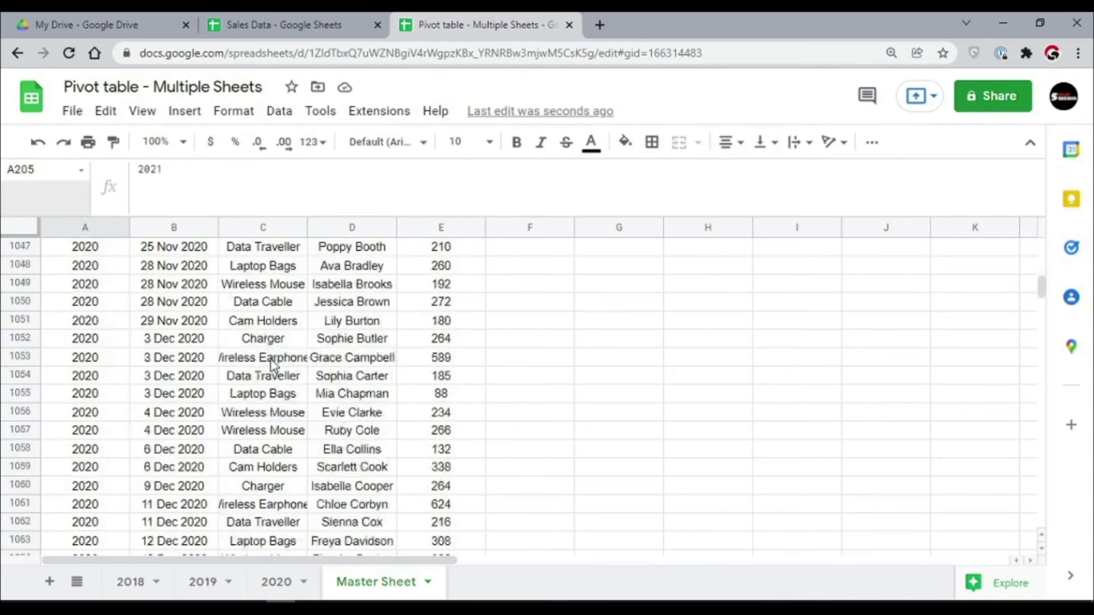
{"action": "scroll", "coordinate": [272, 365], "scroll_direction": "up", "scroll_amount": 20}
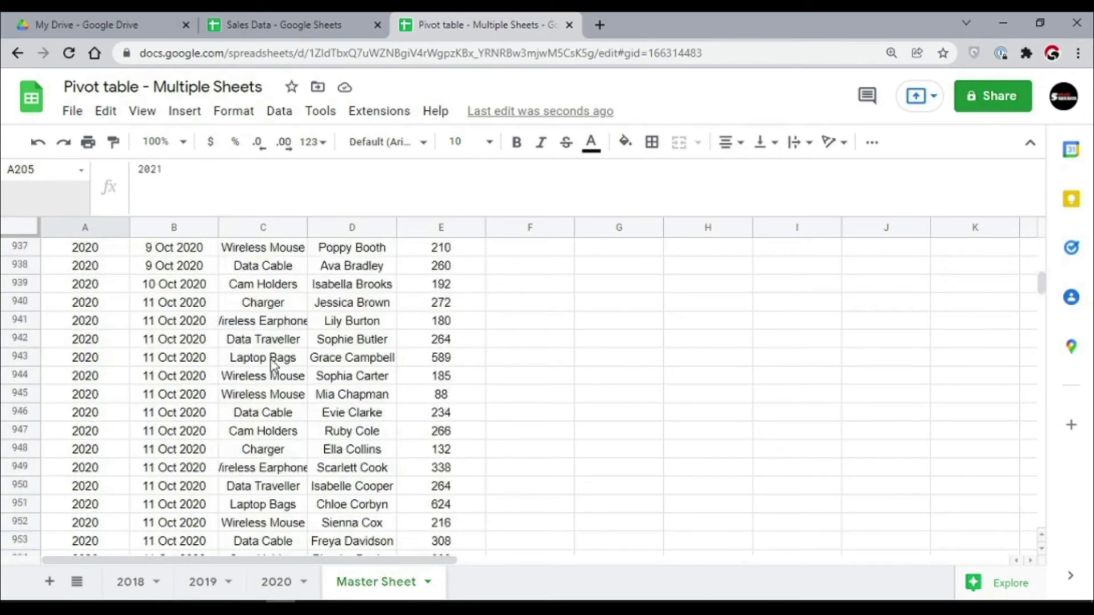
{"action": "key", "text": "ctrl+Up"}
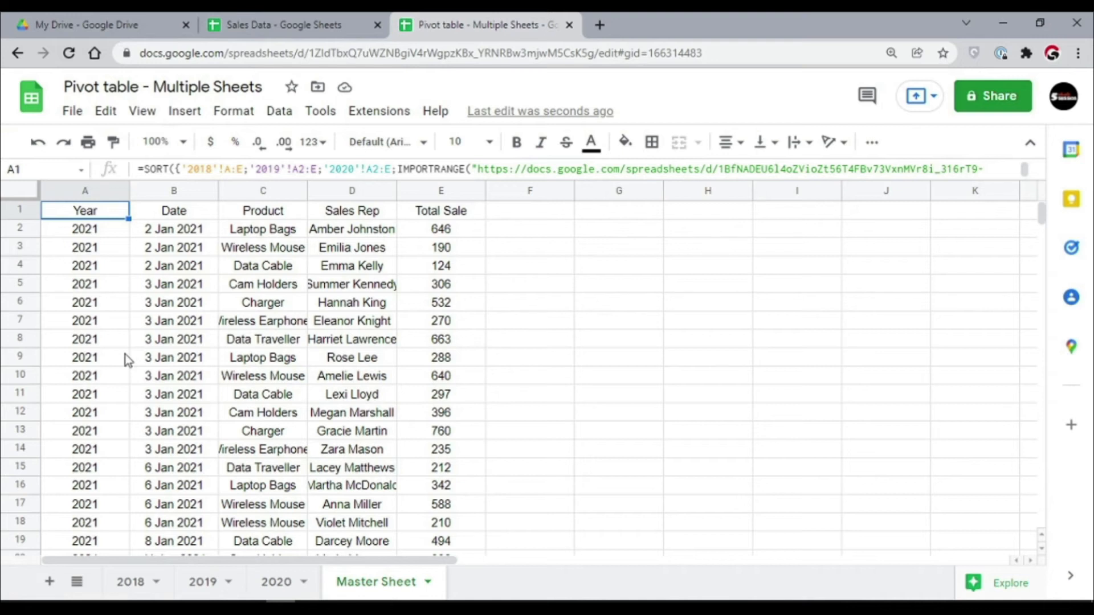
Create a pivot table on a new sheet from columns A to E of Master Sheet.
{"action": "left_click_drag", "start_coordinate": [78, 193], "coordinate": [417, 196]}
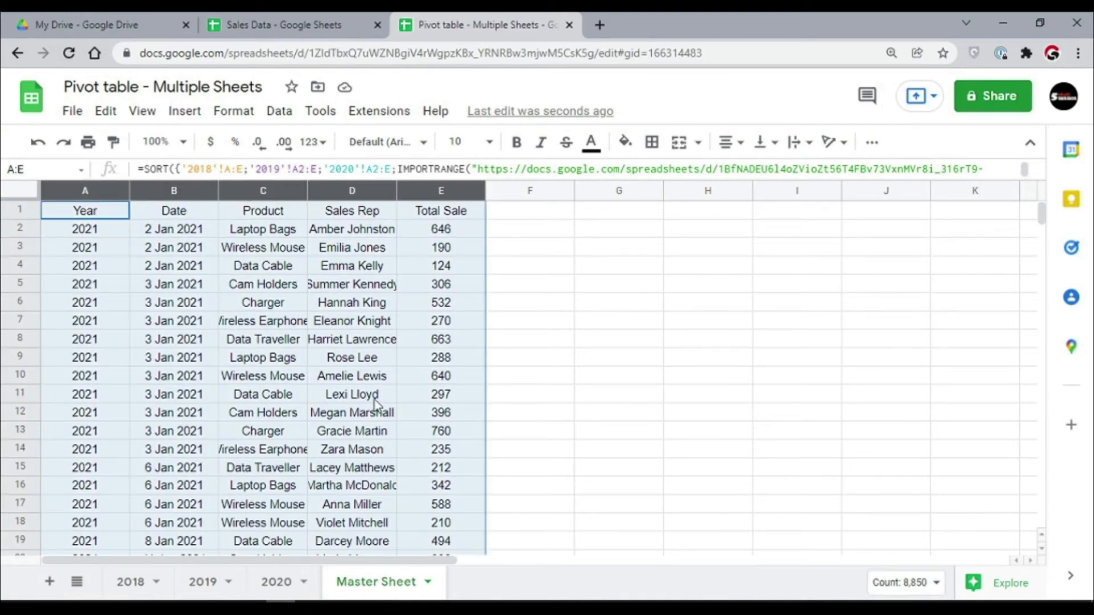
{"action": "left_click", "coordinate": [189, 114]}
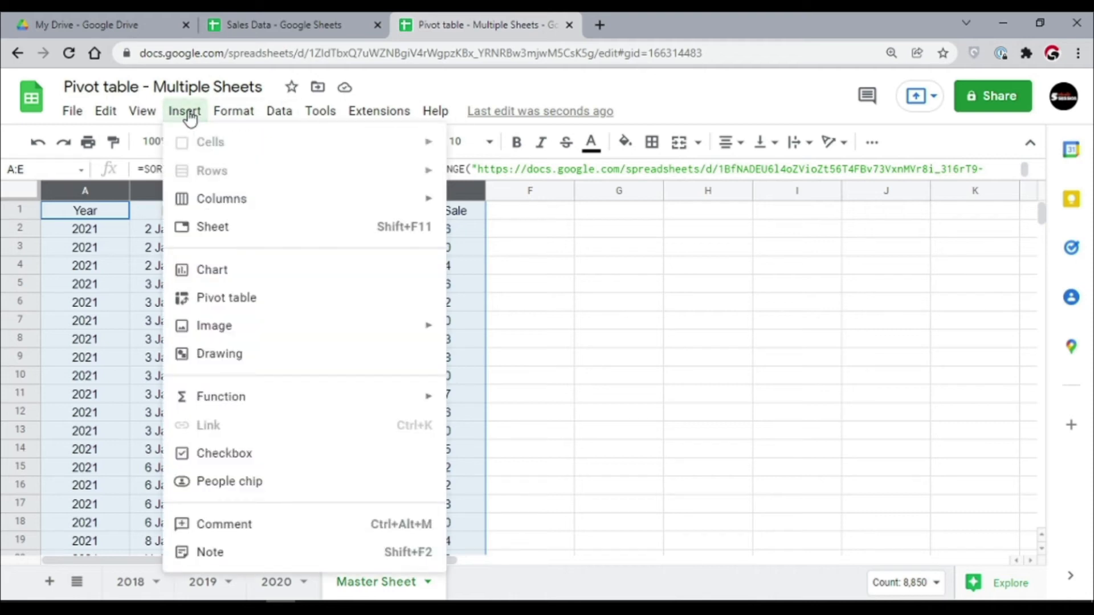
{"action": "left_click", "coordinate": [237, 297]}
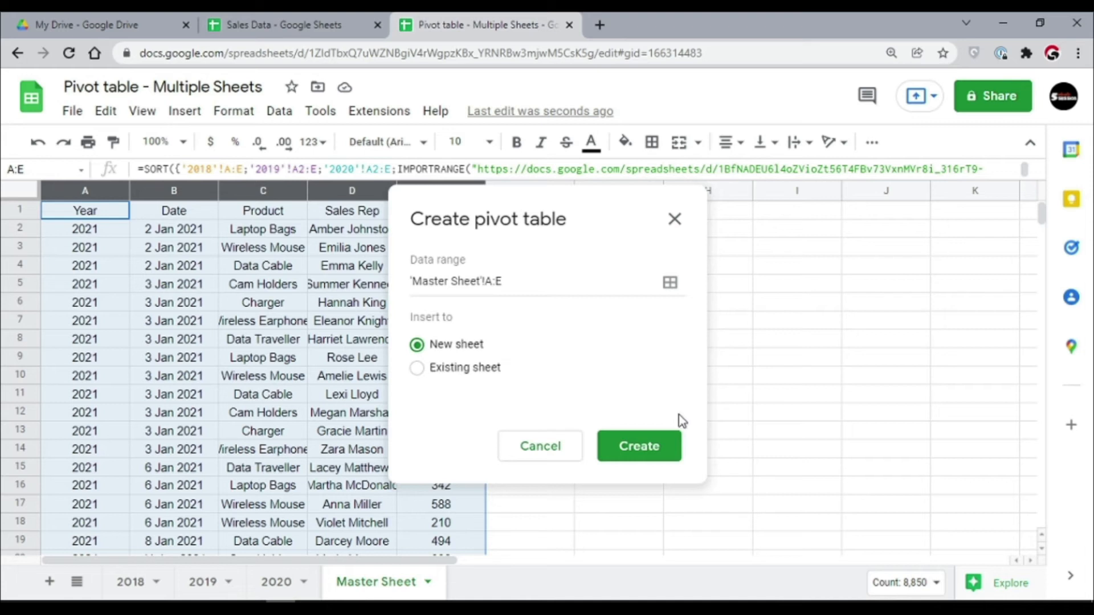
{"action": "left_click", "coordinate": [648, 444]}
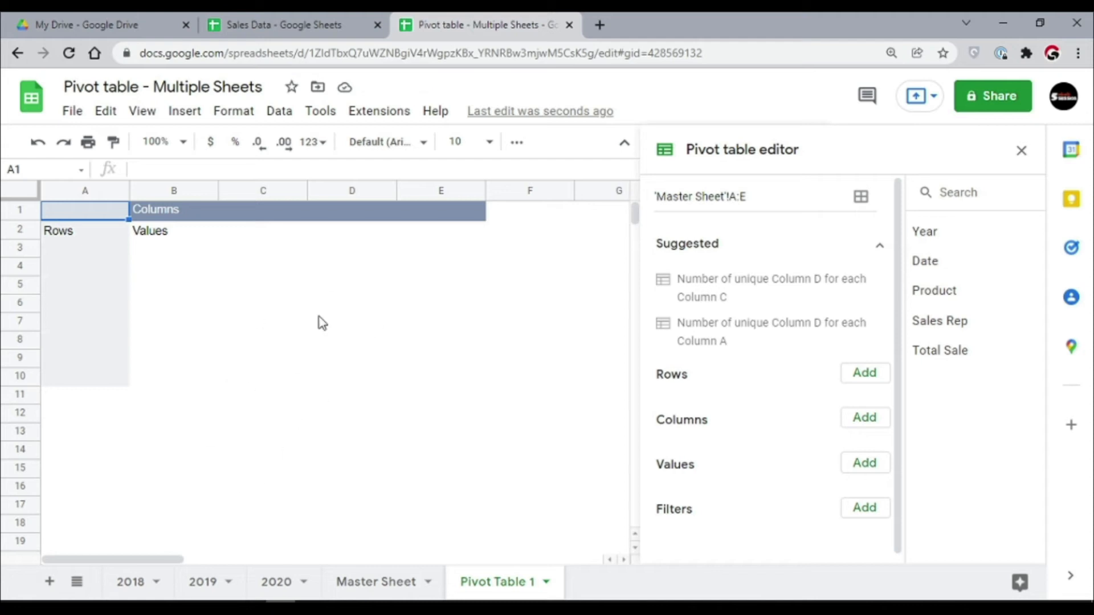
Hide Master Sheet from the spreadsheet's sheets.
{"action": "left_click", "coordinate": [381, 582]}
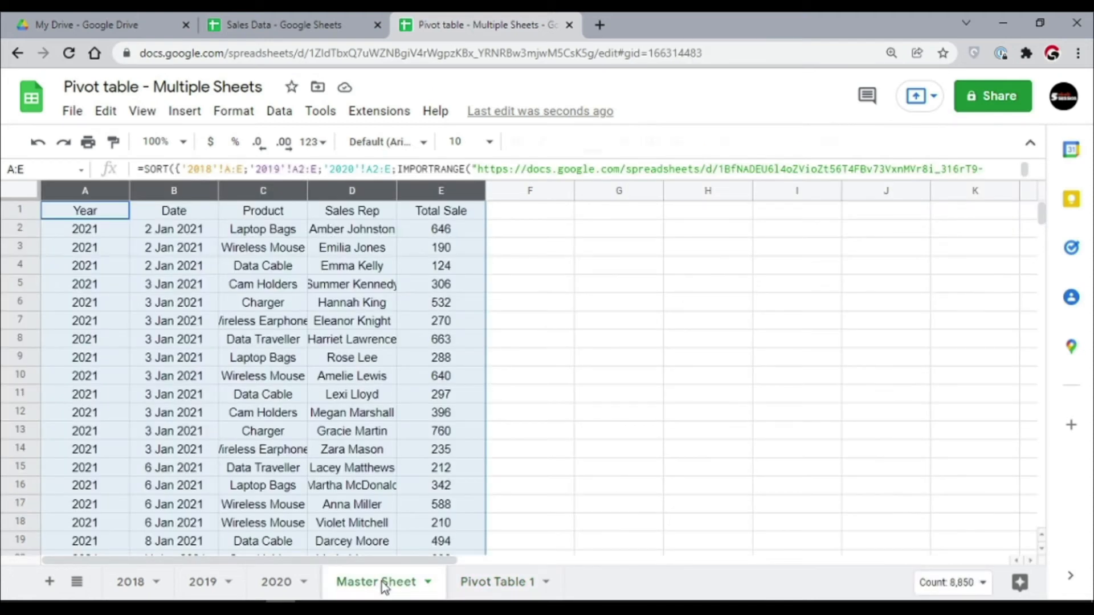
{"action": "right_click", "coordinate": [381, 582]}
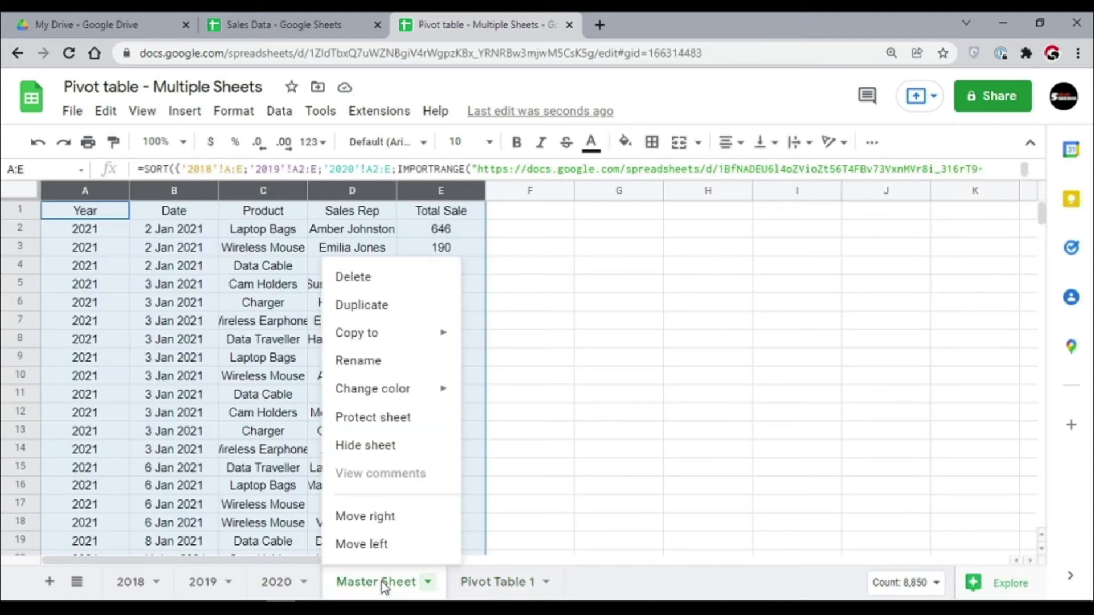
{"action": "left_click", "coordinate": [357, 446]}
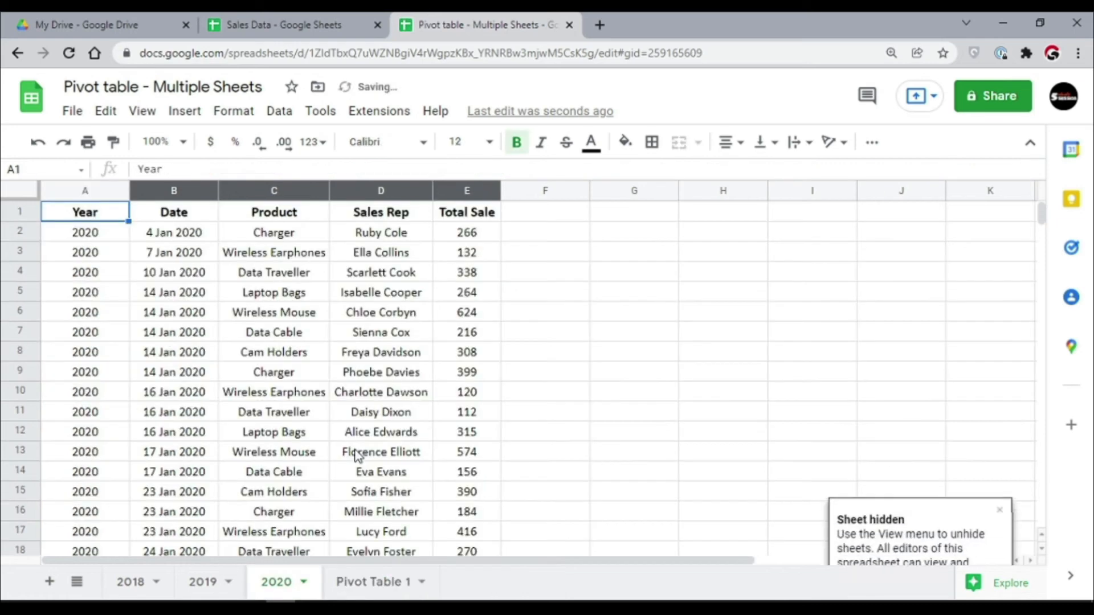
Examine the 2018 sheet down to the first empty row below its records, where new entries can be added.
{"action": "left_click", "coordinate": [383, 587]}
{"action": "left_click", "coordinate": [274, 583]}
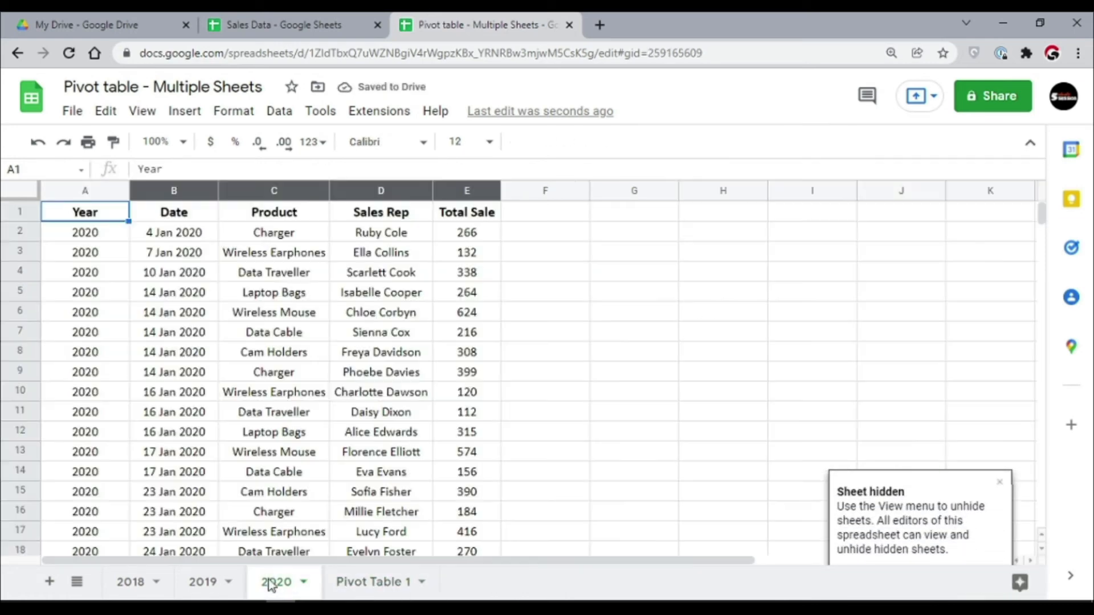
{"action": "left_click", "coordinate": [124, 591]}
{"action": "left_click", "coordinate": [91, 439]}
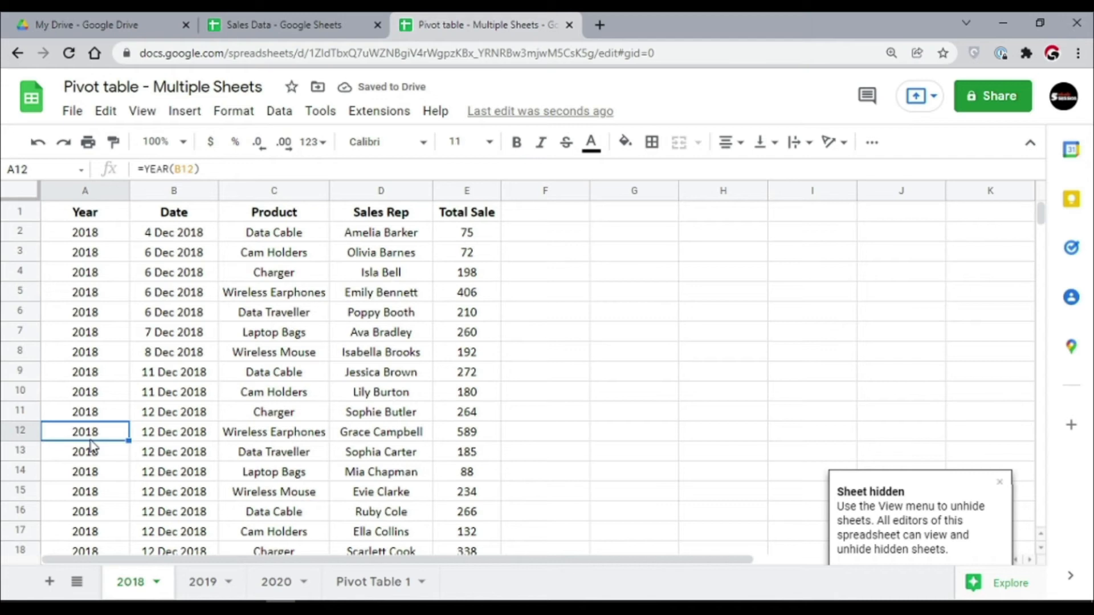
{"action": "key", "text": "ctrl+Down"}
{"action": "key", "text": "Down"}
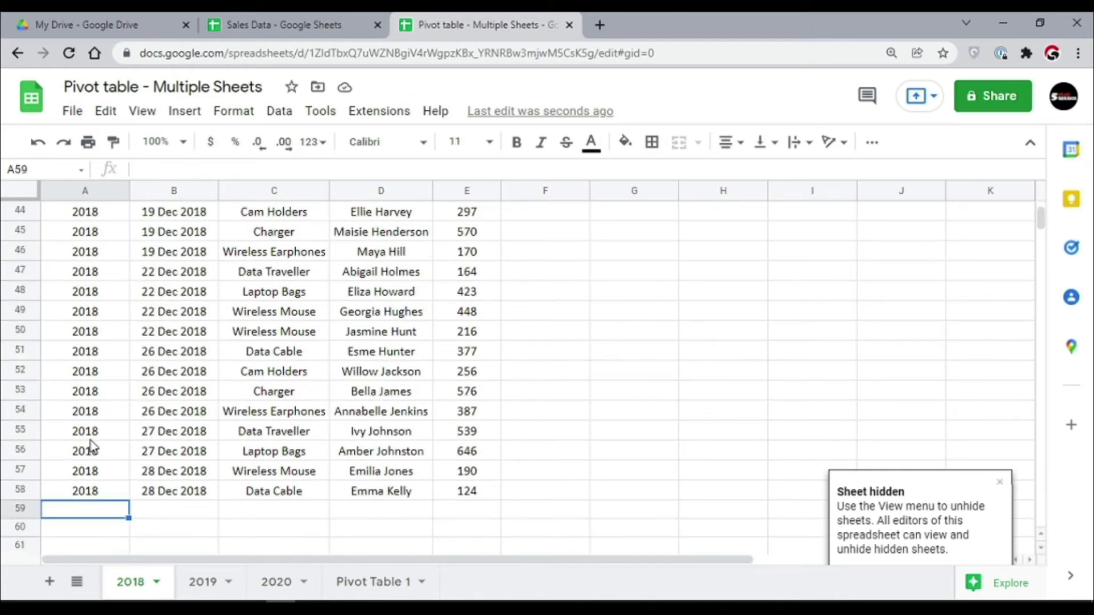
{"action": "key", "text": "Right"}
{"action": "key", "text": "Right"}
{"action": "key", "text": "Right"}
{"action": "key", "text": "Right"}
{"action": "key", "text": "Left"}
{"action": "key", "text": "Left"}
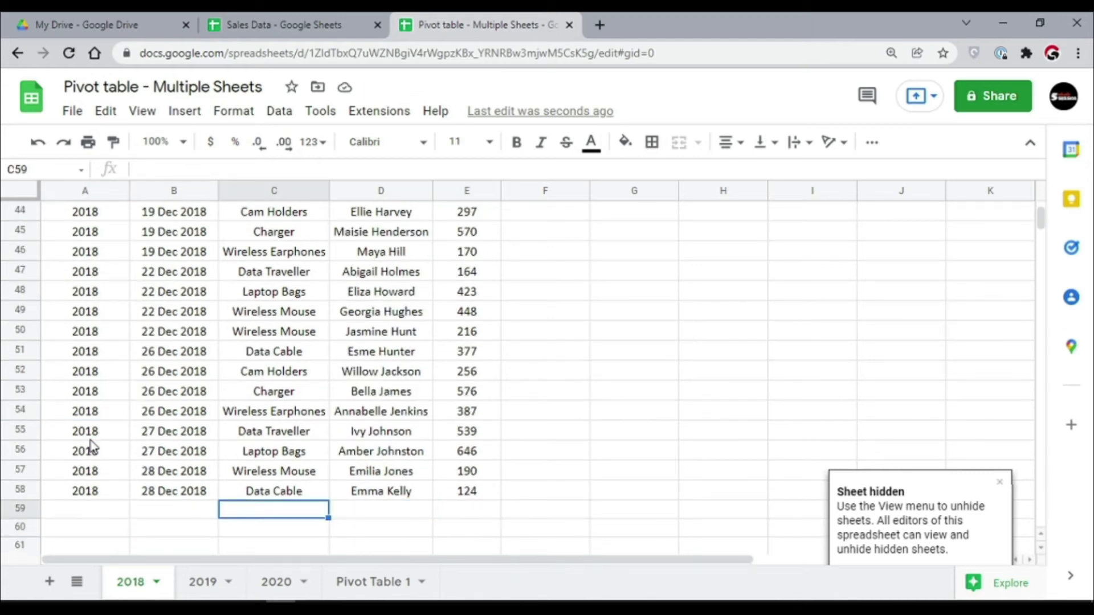
Check the 2021 records in the Sales Data spreadsheet, and return to the Pivot table - Multiple Sheets spreadsheet.
{"action": "left_click", "coordinate": [242, 23]}
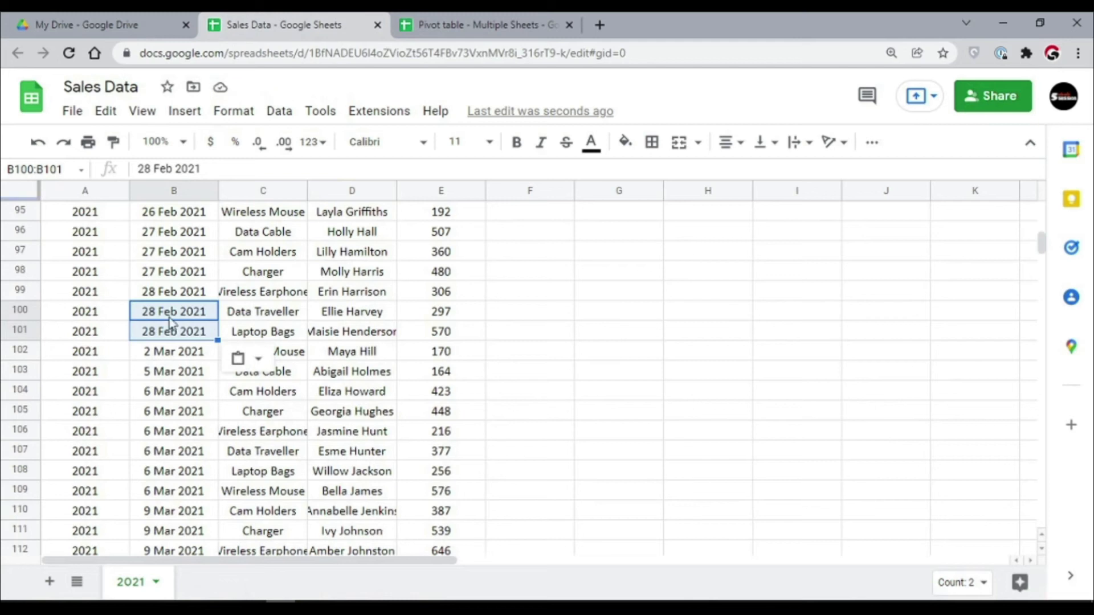
{"action": "left_click", "coordinate": [120, 412]}
{"action": "left_click", "coordinate": [523, 22]}
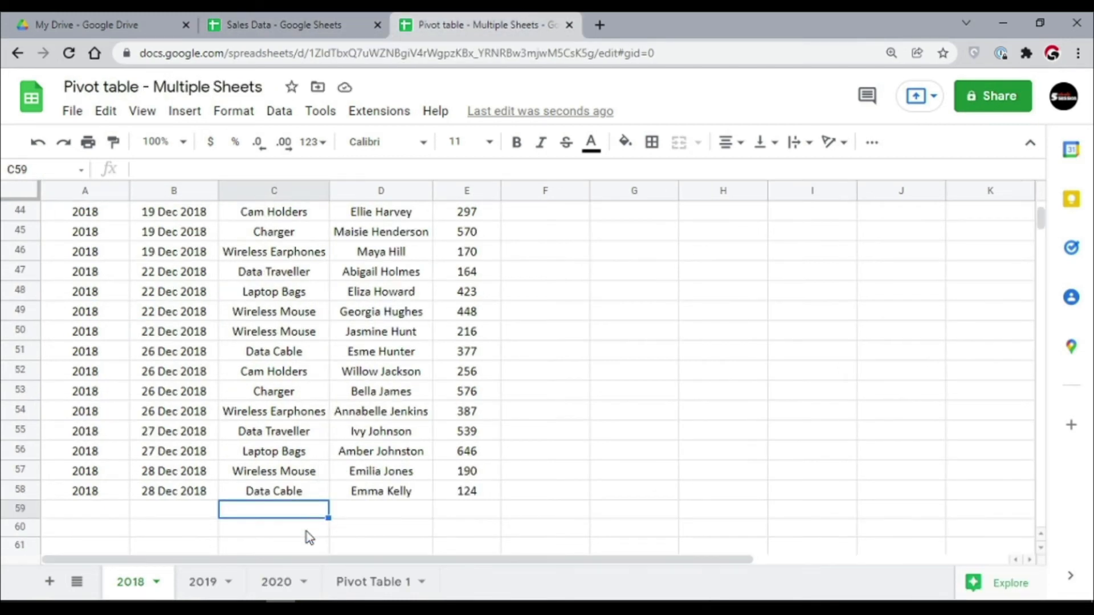
Add Product as the row field in Pivot Table 1.
{"action": "left_click", "coordinate": [391, 583]}
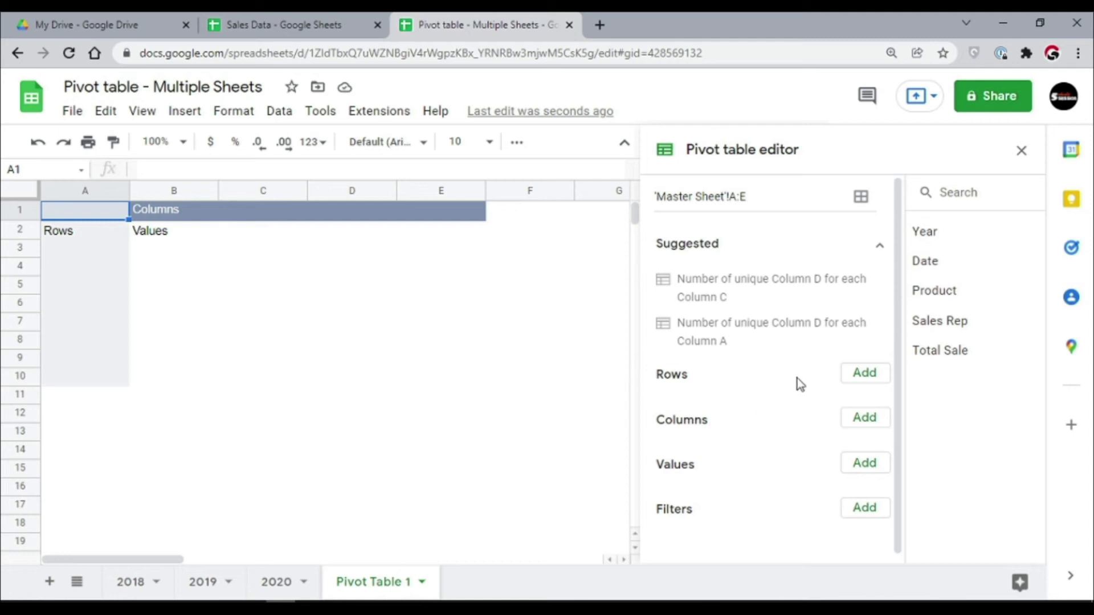
{"action": "left_click", "coordinate": [875, 374]}
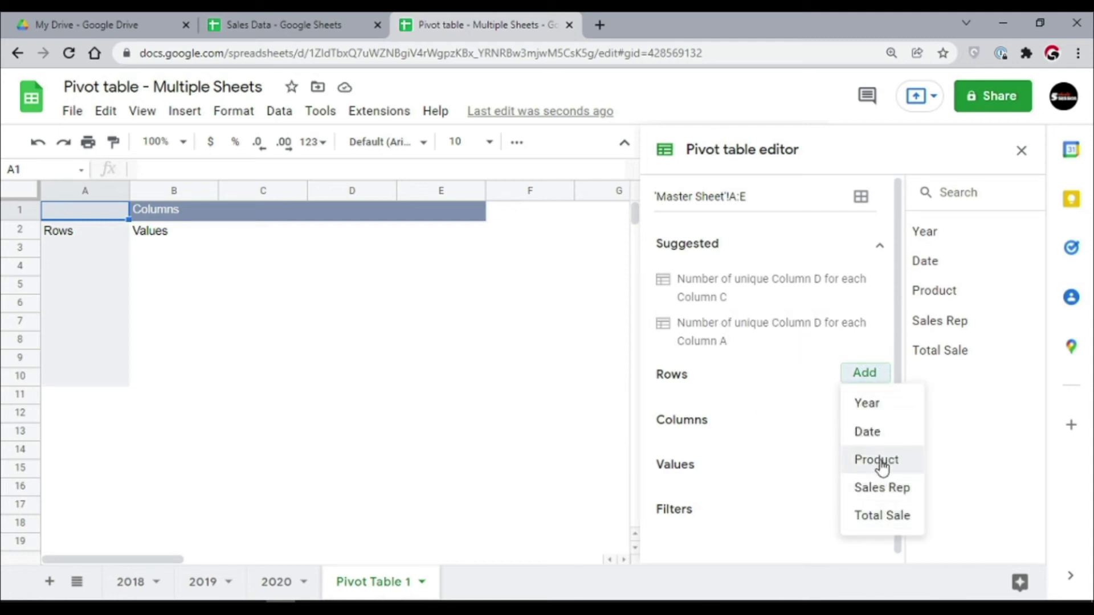
{"action": "left_click", "coordinate": [855, 462]}
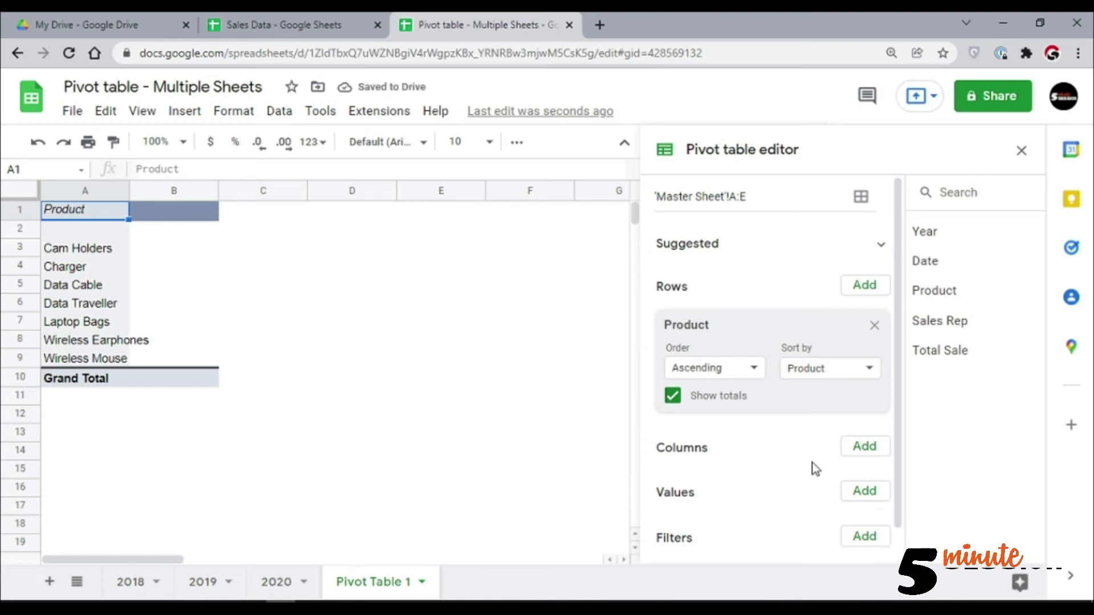
Add Year as the column field and Total Sale, summarized by SUM, as the value in the pivot table.
{"action": "left_click", "coordinate": [856, 453]}
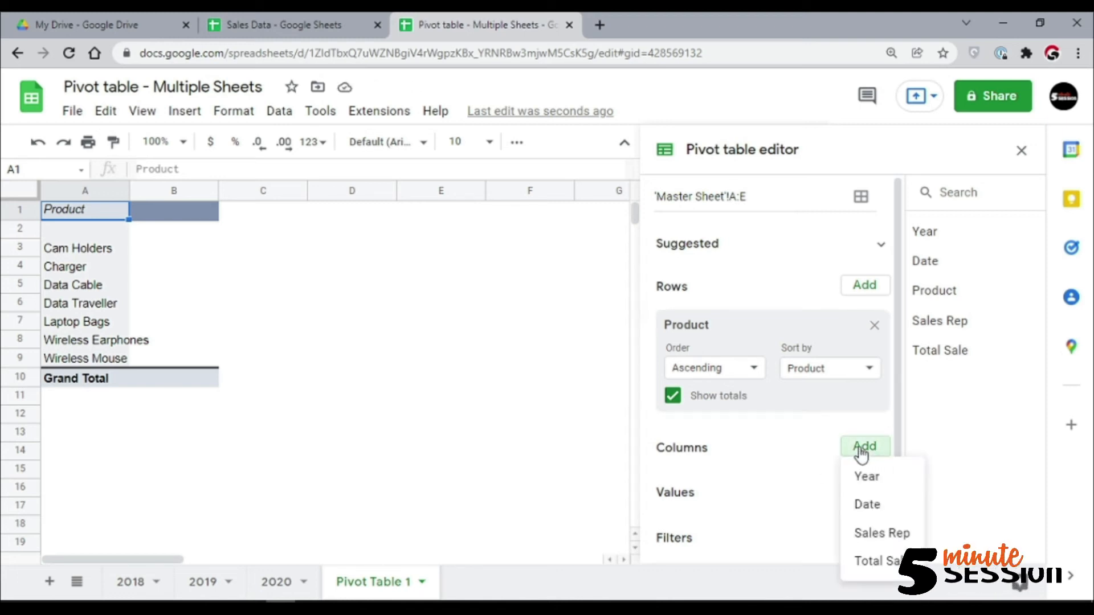
{"action": "left_click", "coordinate": [864, 489]}
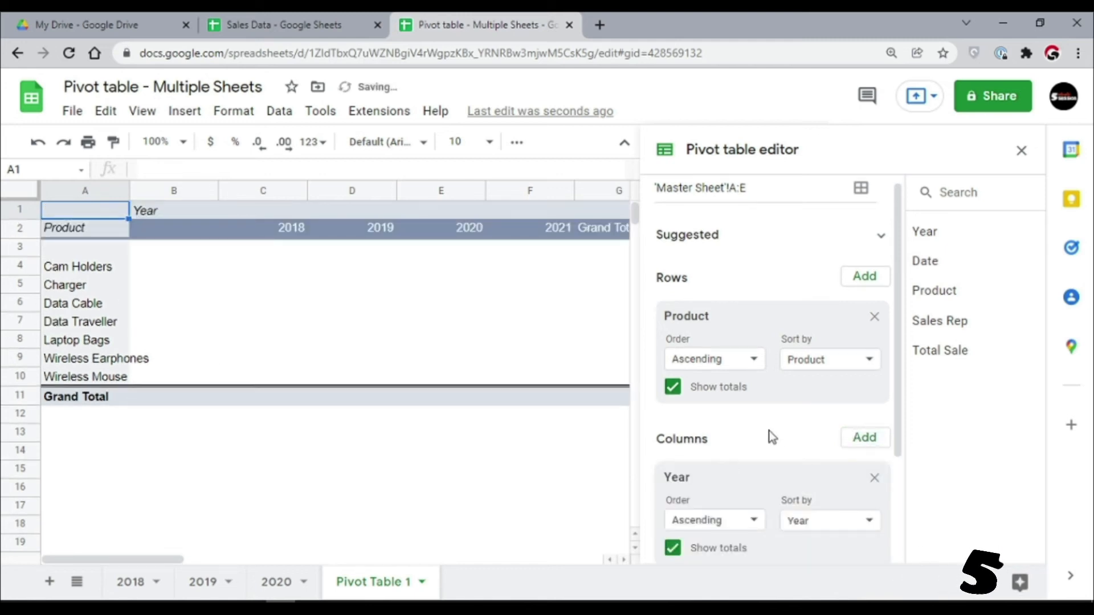
{"action": "scroll", "coordinate": [771, 436], "scroll_direction": "down", "scroll_amount": 3}
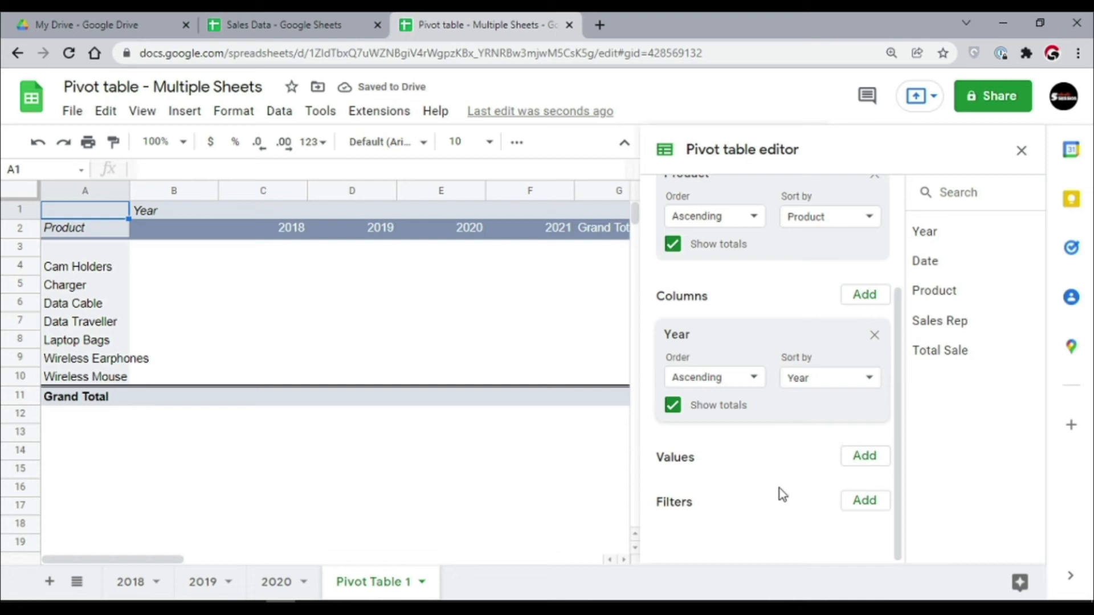
{"action": "left_click", "coordinate": [868, 457]}
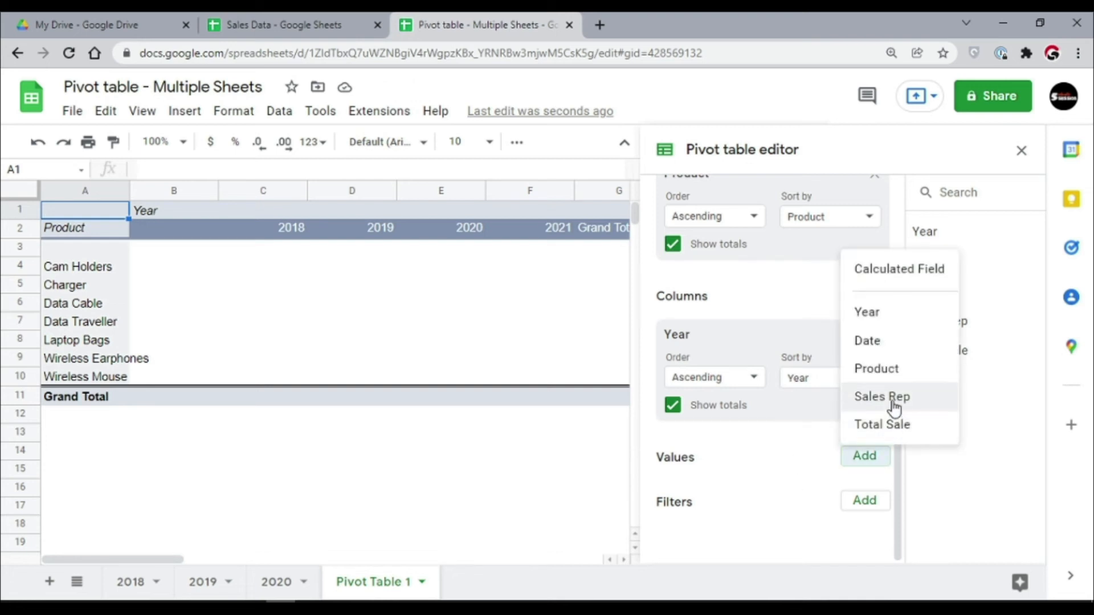
{"action": "left_click", "coordinate": [887, 425]}
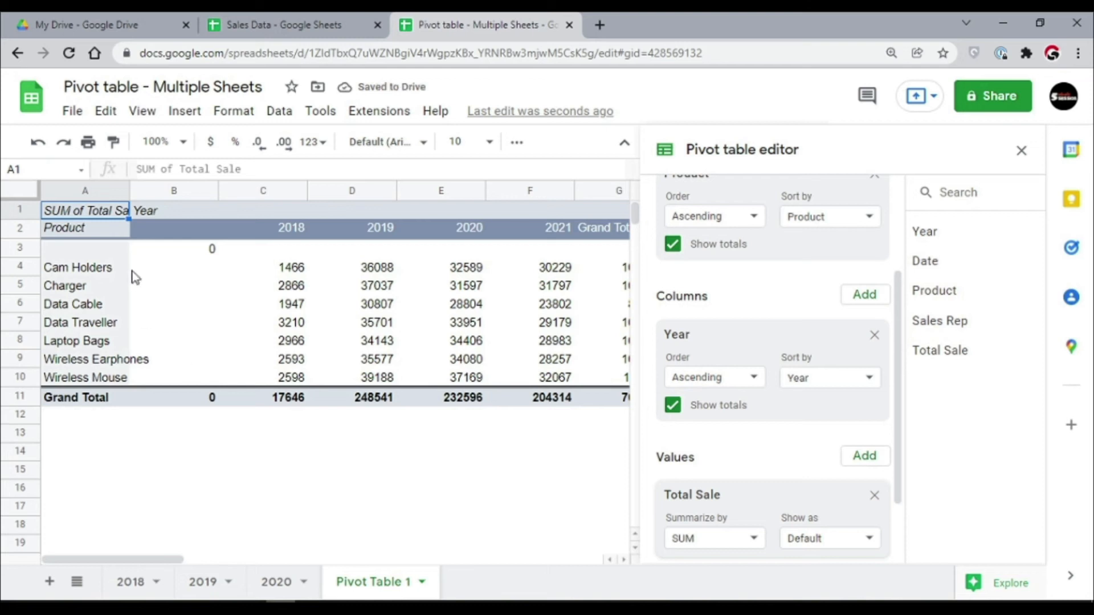
Add a Total Sale filter to the pivot table that excludes the blank values.
{"action": "left_click_drag", "start_coordinate": [214, 254], "coordinate": [217, 393]}
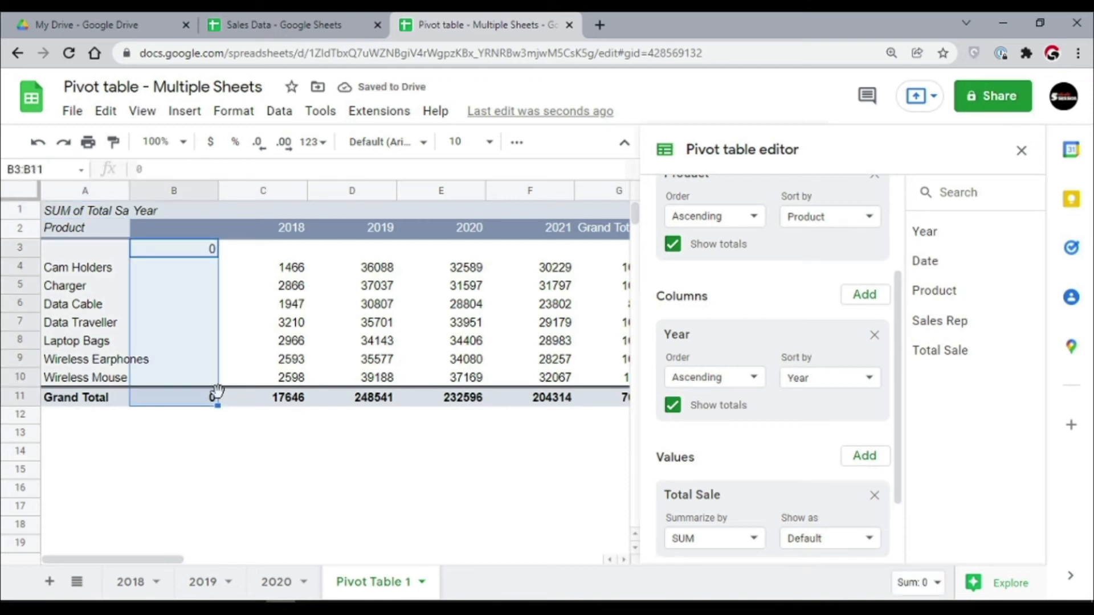
{"action": "scroll", "coordinate": [781, 391], "scroll_direction": "down", "scroll_amount": 2}
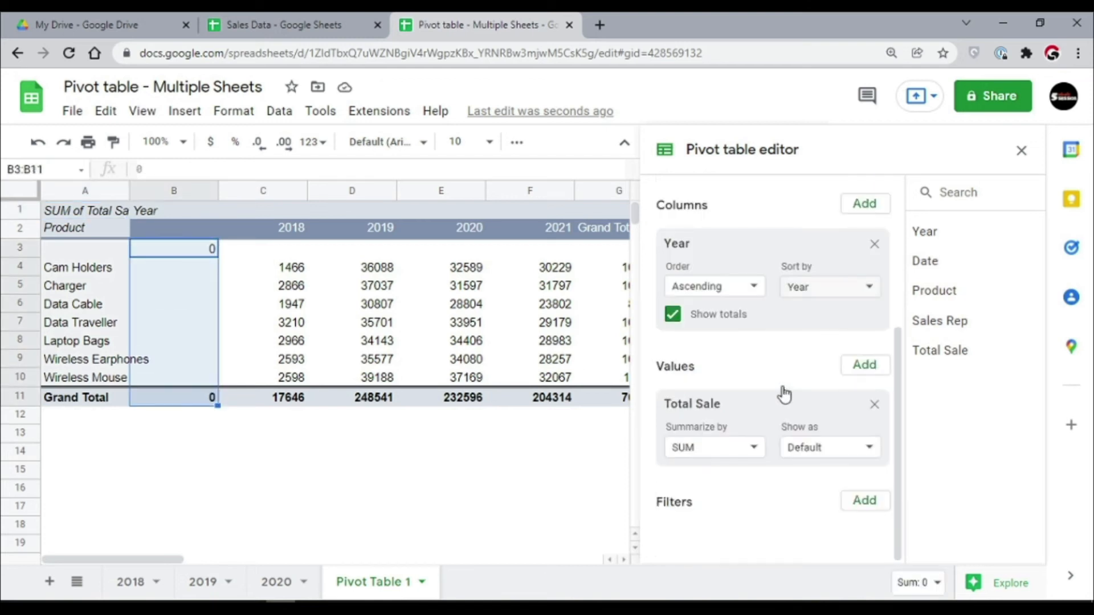
{"action": "left_click", "coordinate": [866, 501]}
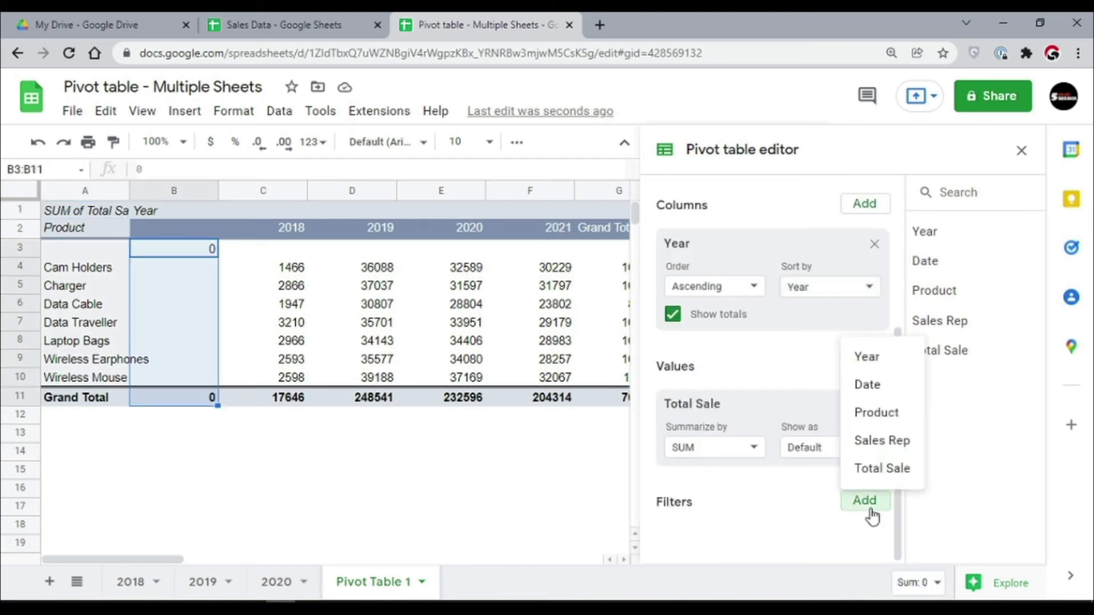
{"action": "left_click", "coordinate": [882, 470]}
{"action": "left_click", "coordinate": [740, 509]}
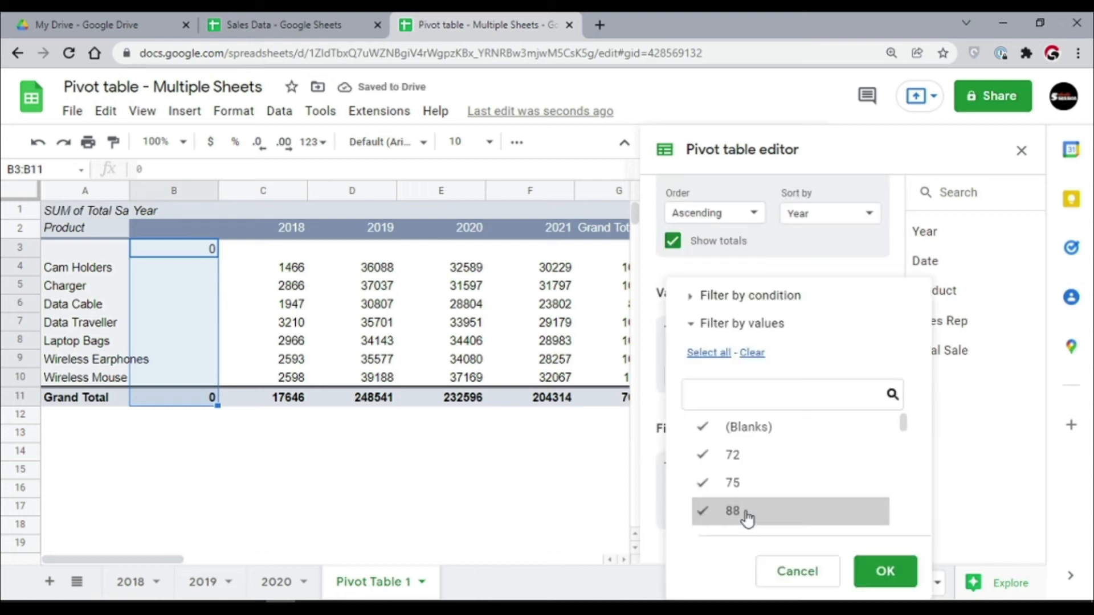
{"action": "left_click", "coordinate": [755, 440]}
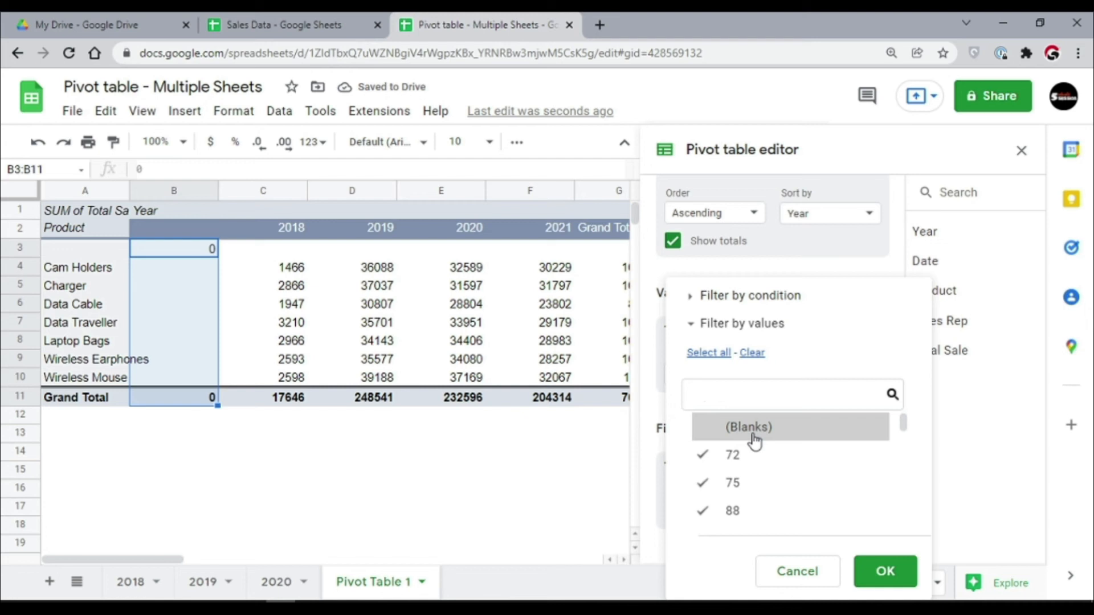
{"action": "left_click", "coordinate": [886, 573]}
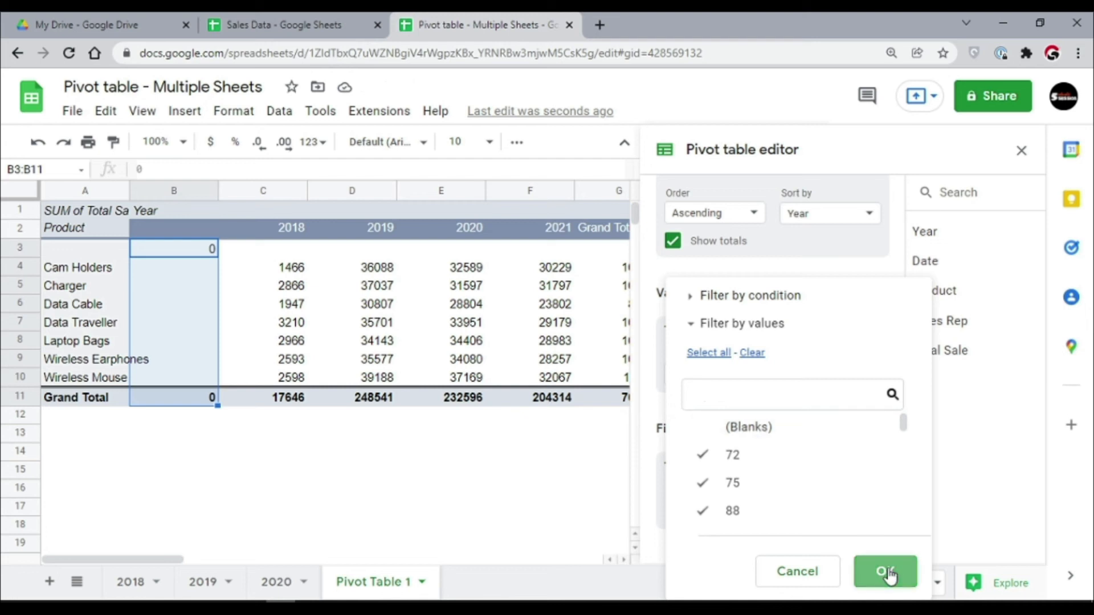
Review the pivot table's sales figures by product and year, including the grand totals.
{"action": "left_click", "coordinate": [1021, 150]}
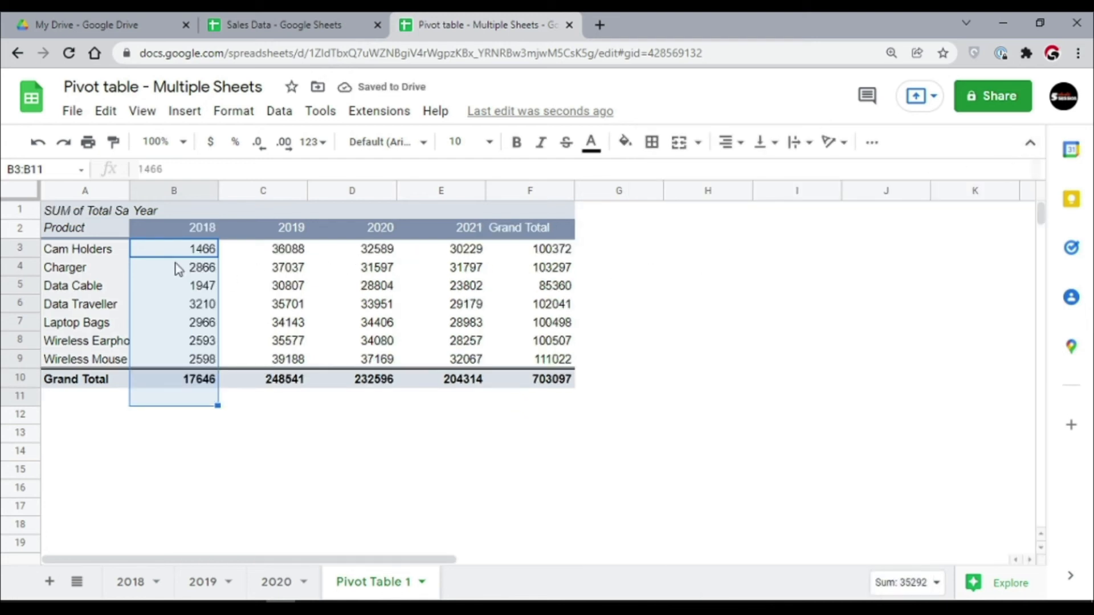
{"action": "left_click_drag", "start_coordinate": [57, 250], "coordinate": [567, 386]}
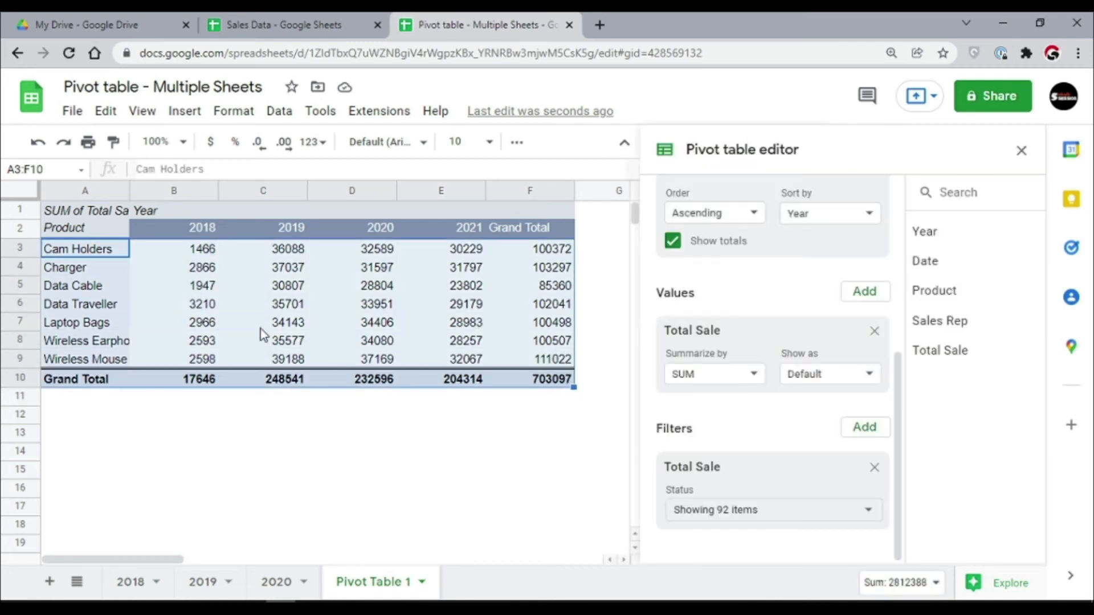
{"action": "left_click", "coordinate": [264, 323]}
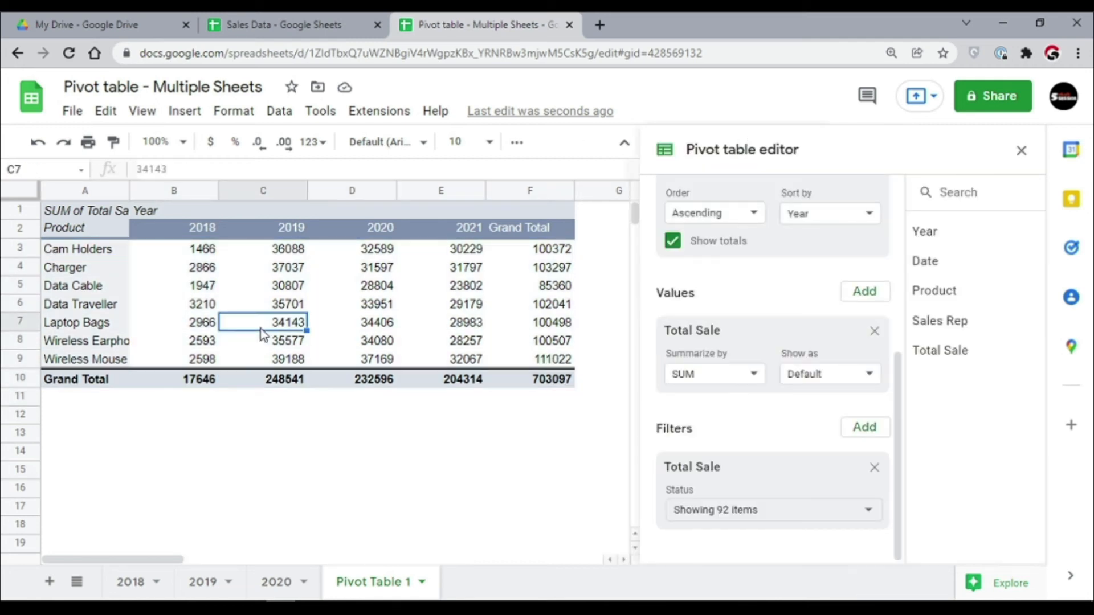
Start a record in row 59 of the 2018 sheet with the date 28 Dec 2018 and Test 1 as product and sales rep.
{"action": "left_click", "coordinate": [146, 590]}
{"action": "left_click", "coordinate": [82, 392]}
{"action": "key", "text": "ctrl+Down"}
{"action": "key", "text": "Down"}
{"action": "key", "text": "Down"}
{"action": "key", "text": "Down"}
{"action": "key", "text": "Down"}
{"action": "key", "text": "Up"}
{"action": "key", "text": "Up"}
{"action": "key", "text": "Up"}
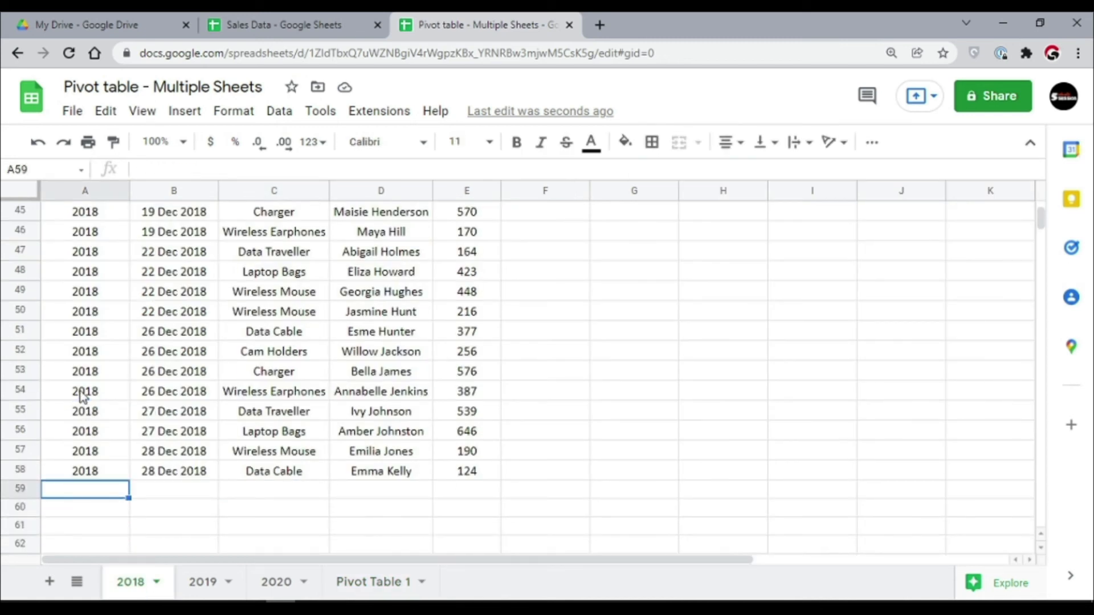
{"action": "key", "text": "Right"}
{"action": "key", "text": "ctrl+d"}
{"action": "key", "text": "Right"}
{"action": "type", "text": "Test 1"}
{"action": "key", "text": "Return"}
{"action": "key", "text": "Up"}
{"action": "key", "text": "Right"}
{"action": "key", "text": "ctrl+r"}
{"action": "key", "text": "Right"}
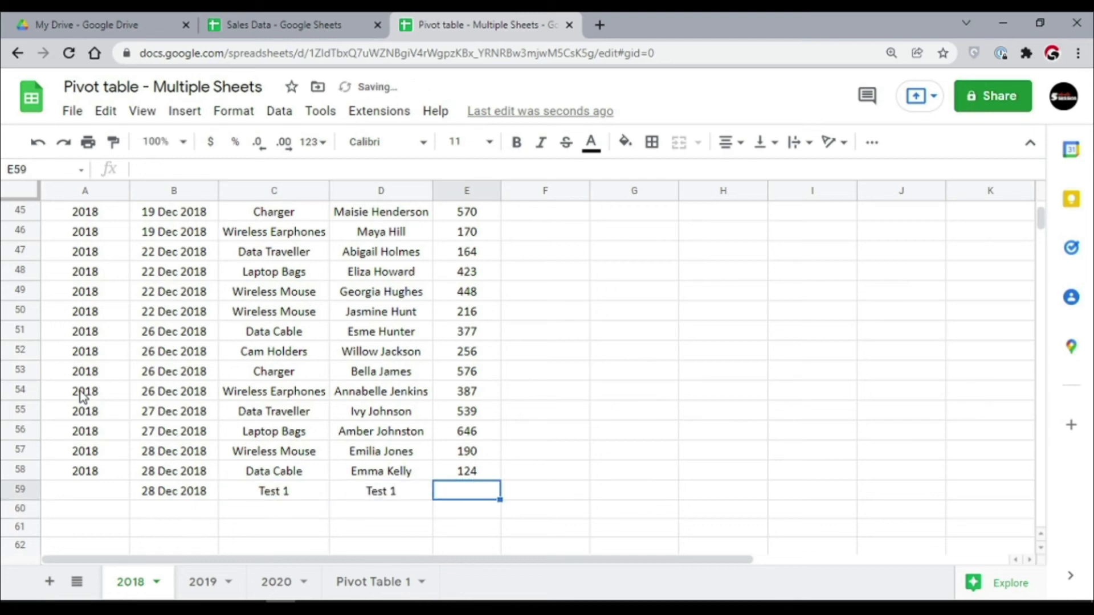
Set the total sale in row 59 to 10 and fill in its year from the row above.
{"action": "type", "text": "30"}
{"action": "key", "text": "Return"}
{"action": "key", "text": "Up"}
{"action": "key", "text": "Home"}
{"action": "key", "text": "ctrl+d"}
Copy the Test 1 record from row 59 of the 2018 sheet into row 619 of the 2019 sheet.
{"action": "left_click", "coordinate": [216, 582]}
{"action": "key", "text": "alt+Up"}
{"action": "key", "text": "Up"}
{"action": "key", "text": "ctrl+shift+Right"}
{"action": "key", "text": "ctrl+c"}
{"action": "key", "text": "alt+Down"}
{"action": "key", "text": "ctrl+Down"}
{"action": "key", "text": "Down"}
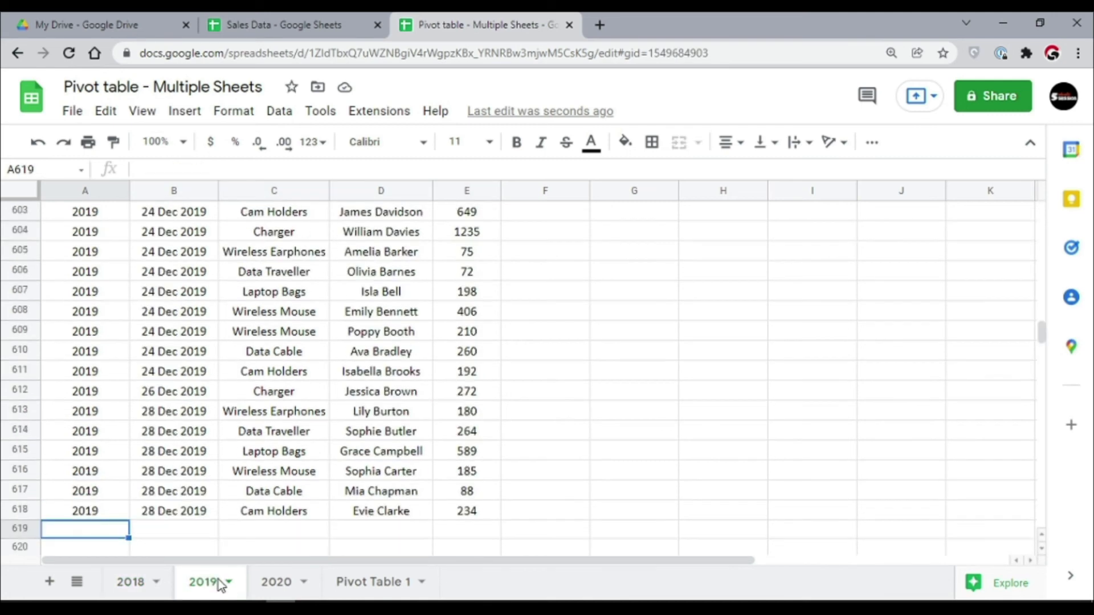
{"action": "key", "text": "ctrl+v"}
Give row 619 of the 2019 sheet the date of the row above and set its total sale to 20.
{"action": "key", "text": "Up"}
{"action": "key", "text": "Right"}
{"action": "key", "text": "ctrl+c"}
{"action": "key", "text": "Down"}
{"action": "key", "text": "ctrl+v"}
{"action": "key", "text": "Left"}
{"action": "key", "text": "Right"}
{"action": "key", "text": "Right"}
{"action": "key", "text": "Right"}
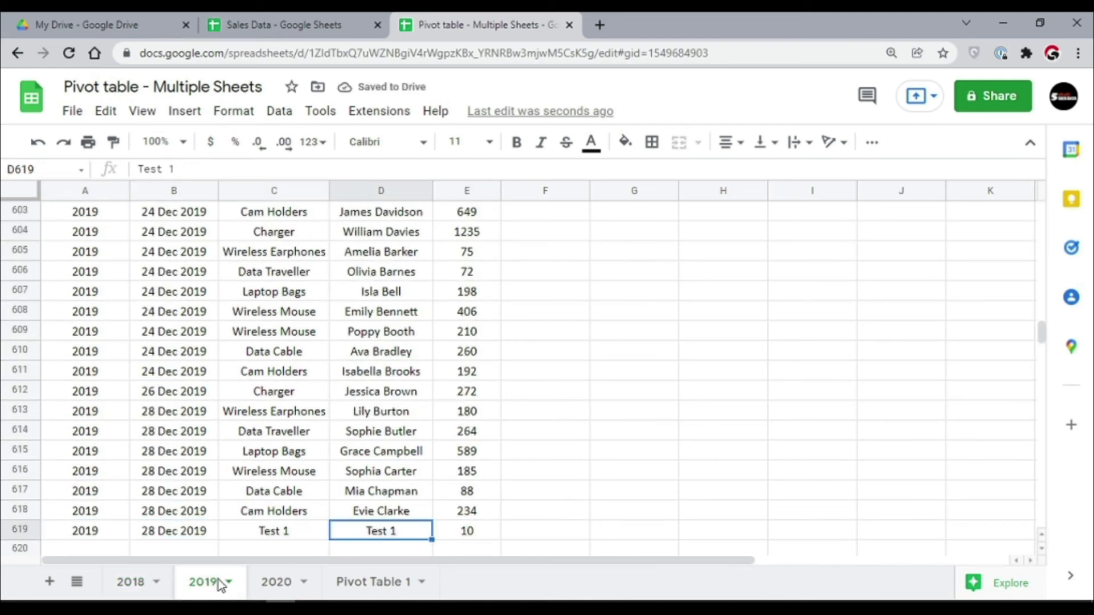
{"action": "key", "text": "Right"}
{"action": "type", "text": "20"}
{"action": "key", "text": "Return"}
Copy the record from row 619 of the 2019 sheet into row 592 of the 2020 sheet, with the date of the row above.
{"action": "key", "text": "Up"}
{"action": "key", "text": "Home"}
{"action": "key", "text": "alt+Down"}
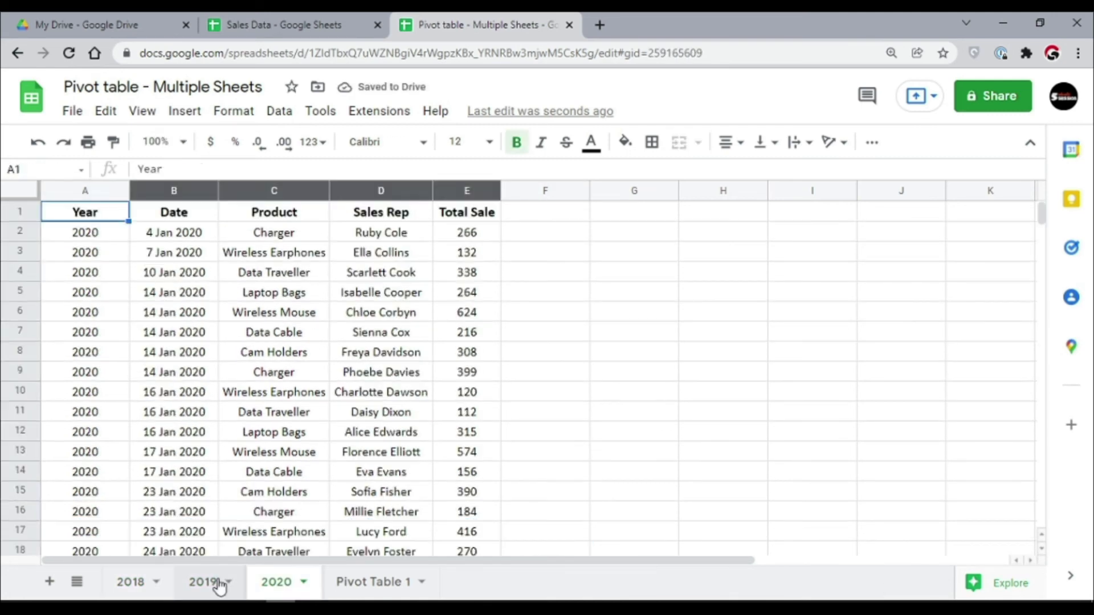
{"action": "key", "text": "ctrl+Down"}
{"action": "key", "text": "Down"}
{"action": "key", "text": "ctrl+v"}
{"action": "key", "text": "Up"}
{"action": "key", "text": "Right"}
{"action": "key", "text": "ctrl+c"}
{"action": "key", "text": "Down"}
{"action": "key", "text": "ctrl+v"}
{"action": "key", "text": "Right"}
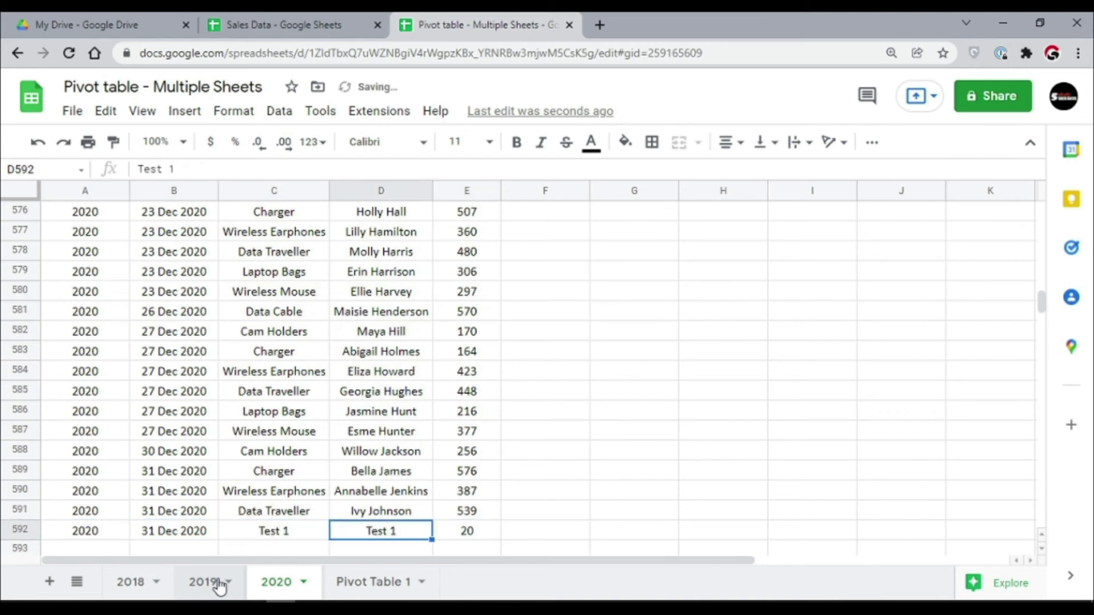
Change the product and sales rep in row 592 of the 2020 sheet to Test 3.
{"action": "key", "text": "Return"}
{"action": "type", "text": "3"}
{"action": "key", "text": "Return"}
{"action": "key", "text": "Up"}
{"action": "key", "text": "Right"}
{"action": "key", "text": "Left"}
{"action": "key", "text": "ctrl+c"}
{"action": "key", "text": "Right"}
{"action": "key", "text": "ctrl+v"}
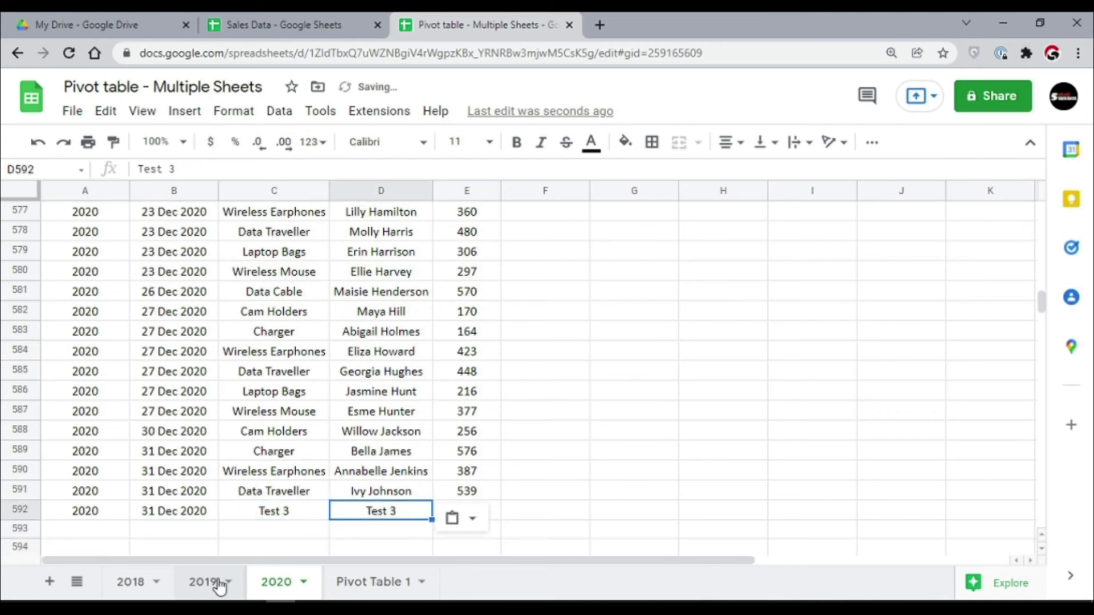
Change the product and sales rep in row 619 of the 2019 sheet to Test 2.
{"action": "key", "text": "alt+Up"}
{"action": "key", "text": "Right"}
{"action": "key", "text": "Right"}
{"action": "key", "text": "Return"}
{"action": "key", "text": "shift+Left"}
{"action": "type", "text": "2"}
{"action": "key", "text": "Return"}
{"action": "key", "text": "Up"}
{"action": "key", "text": "ctrl+c"}
{"action": "key", "text": "Right"}
{"action": "key", "text": "ctrl+v"}
{"action": "key", "text": "Down"}
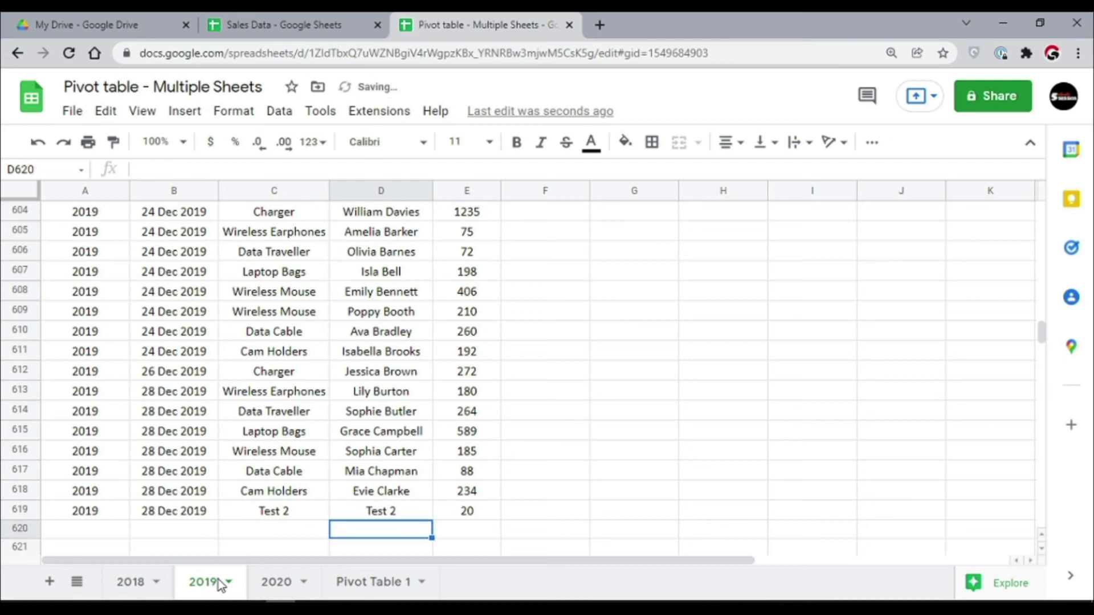
{"action": "key", "text": "Down"}
{"action": "key", "text": "Up"}
{"action": "key", "text": "Up"}
{"action": "key", "text": "Up"}
Copy the Test 3 record from row 592 of the 2020 sheet into the first empty row of the Sales Data spreadsheet's 2021 sheet.
{"action": "key", "text": "alt+Down"}
{"action": "key", "text": "Down"}
{"action": "key", "text": "Home"}
{"action": "key", "text": "ctrl+shift+Right"}
{"action": "key", "text": "ctrl+c"}
{"action": "left_click", "coordinate": [308, 24]}
{"action": "left_click", "coordinate": [116, 403]}
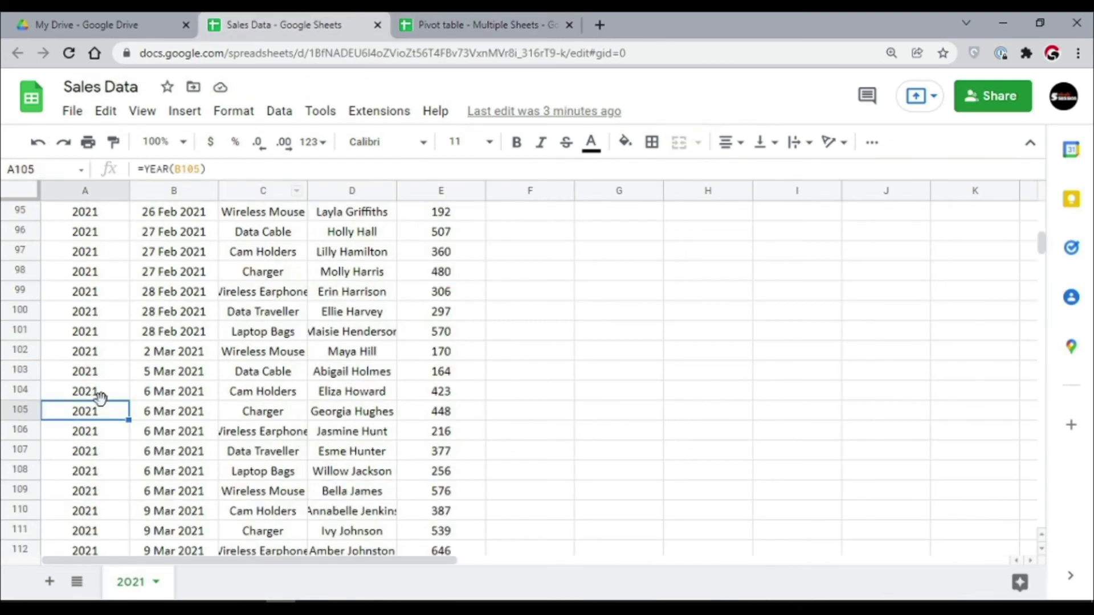
{"action": "key", "text": "ctrl+Down"}
{"action": "key", "text": "Down"}
{"action": "key", "text": "ctrl+v"}
Replace the new 2021 record's date with the date of the row above it.
{"action": "key", "text": "Right"}
{"action": "key", "text": "Up"}
{"action": "key", "text": "ctrl+c"}
{"action": "key", "text": "Down"}
{"action": "key", "text": "ctrl+v"}
Change the product and sales rep of the new 2021 record to Test 4.
{"action": "key", "text": "Right"}
{"action": "key", "text": "Return"}
{"action": "key", "text": "shift+Left"}
{"action": "type", "text": "4"}
{"action": "key", "text": "Return"}
{"action": "key", "text": "Up"}
{"action": "key", "text": "ctrl+c"}
{"action": "key", "text": "Right"}
{"action": "key", "text": "ctrl+v"}
Go back to the top of the 2021 records and return to the Pivot table - Multiple Sheets spreadsheet.
{"action": "key", "text": "ctrl+Home"}
{"action": "key", "text": "Down"}
{"action": "key", "text": "Up"}
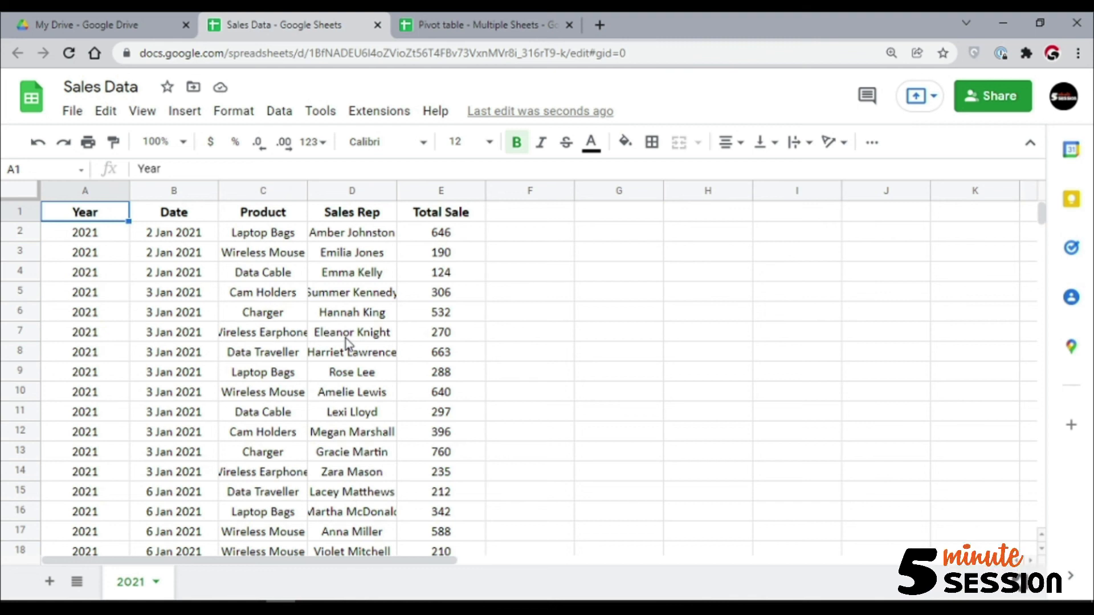
{"action": "left_click", "coordinate": [442, 18]}
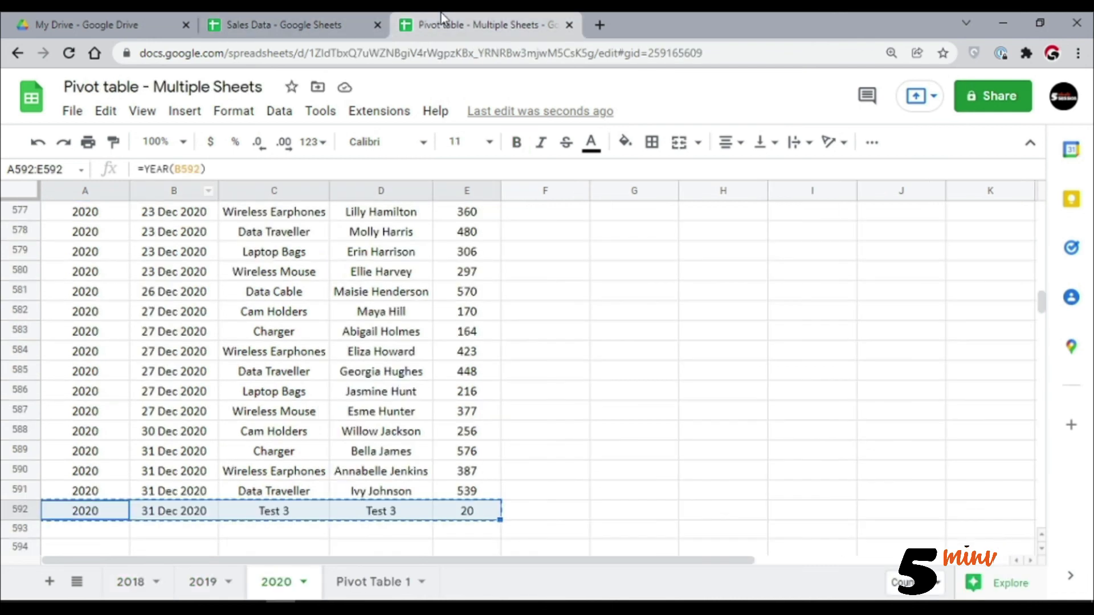
{"action": "left_click", "coordinate": [350, 412]}
{"action": "key", "text": "Escape"}
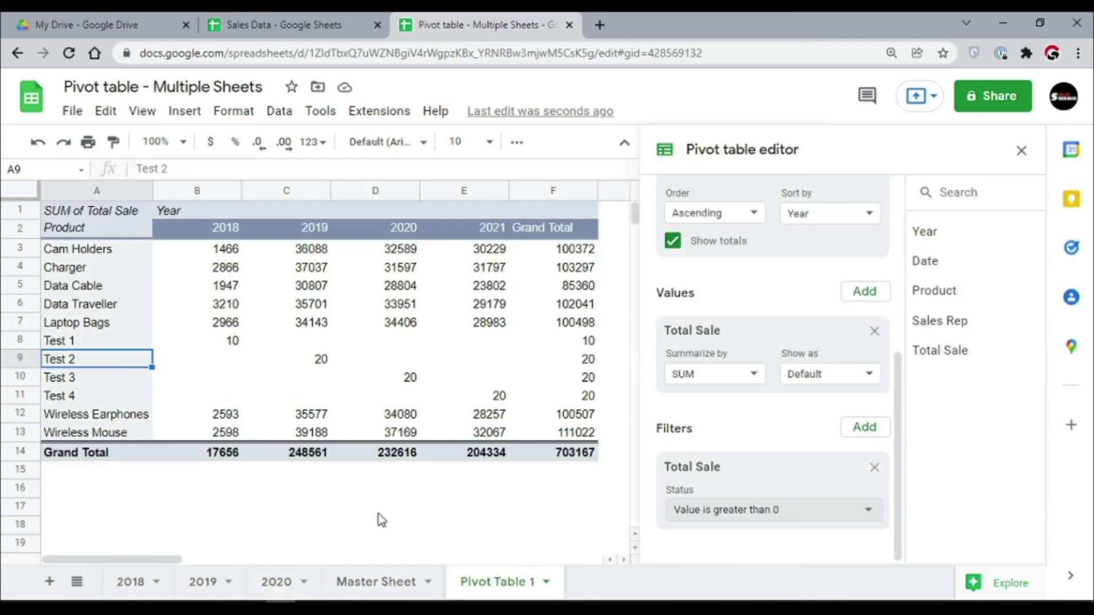
Check the Test 1 to Test 4 rows and the yearly grand totals in Pivot Table 1.
{"action": "left_click", "coordinate": [378, 509]}
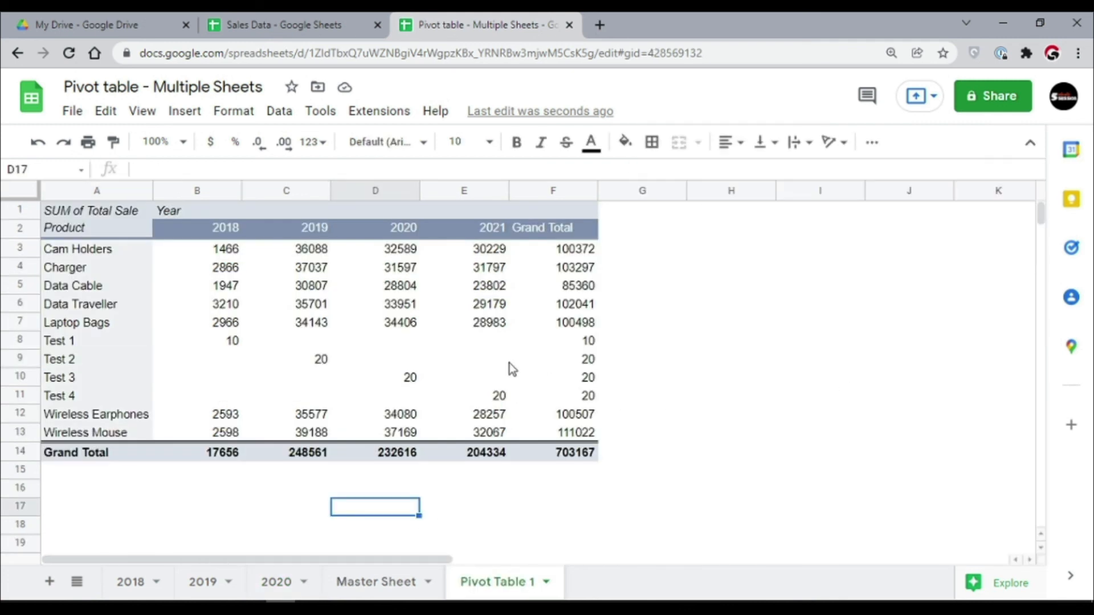
{"action": "left_click_drag", "start_coordinate": [77, 341], "coordinate": [590, 399]}
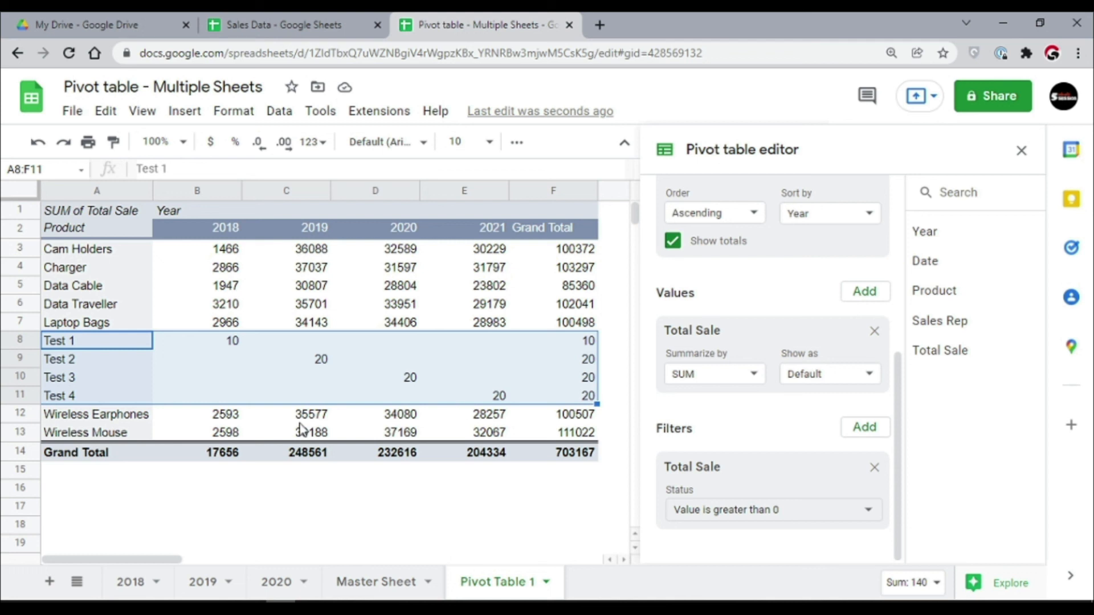
{"action": "left_click", "coordinate": [218, 343]}
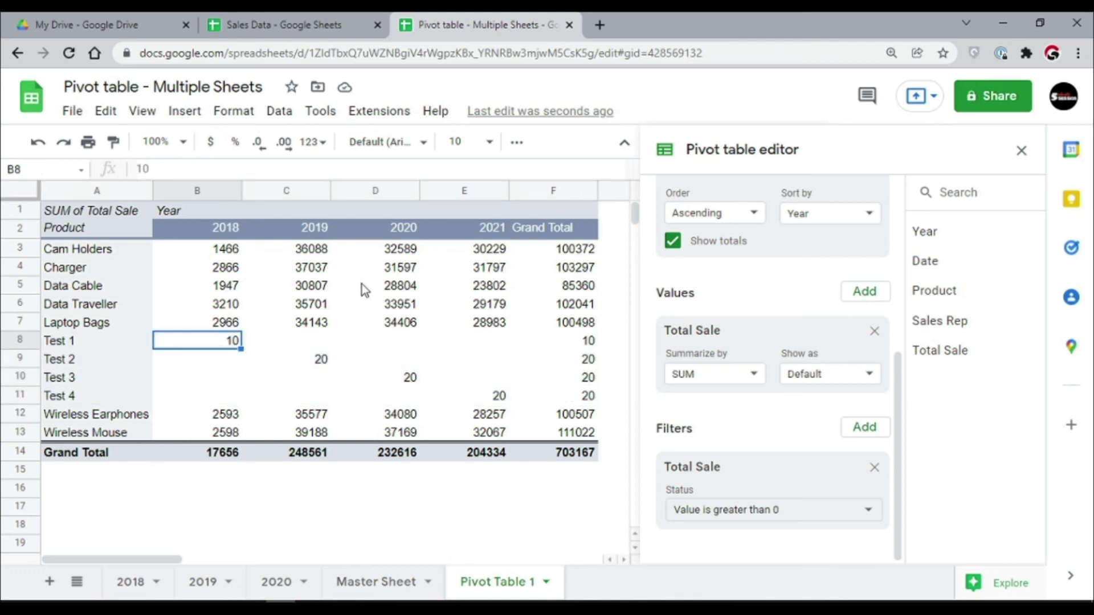
{"action": "mouse_move", "coordinate": [102, 252]}
{"action": "left_mouse_down"}
{"action": "mouse_move", "coordinate": [245, 282]}
{"action": "mouse_move", "coordinate": [604, 406]}
{"action": "mouse_move", "coordinate": [570, 439]}
{"action": "mouse_move", "coordinate": [575, 456]}
{"action": "left_mouse_up"}
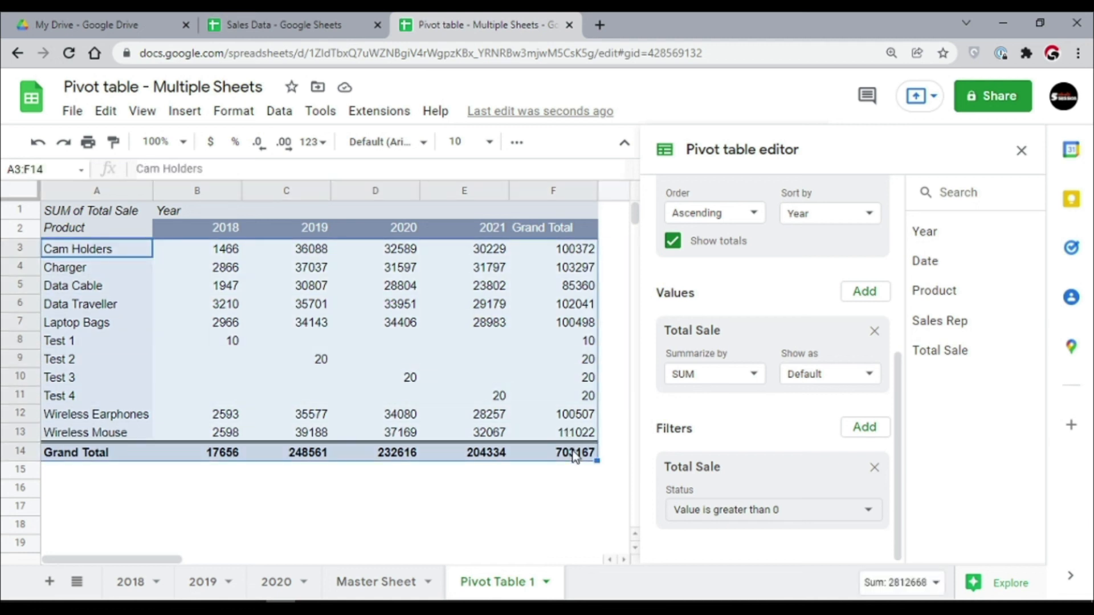
{"action": "left_click", "coordinate": [393, 323]}
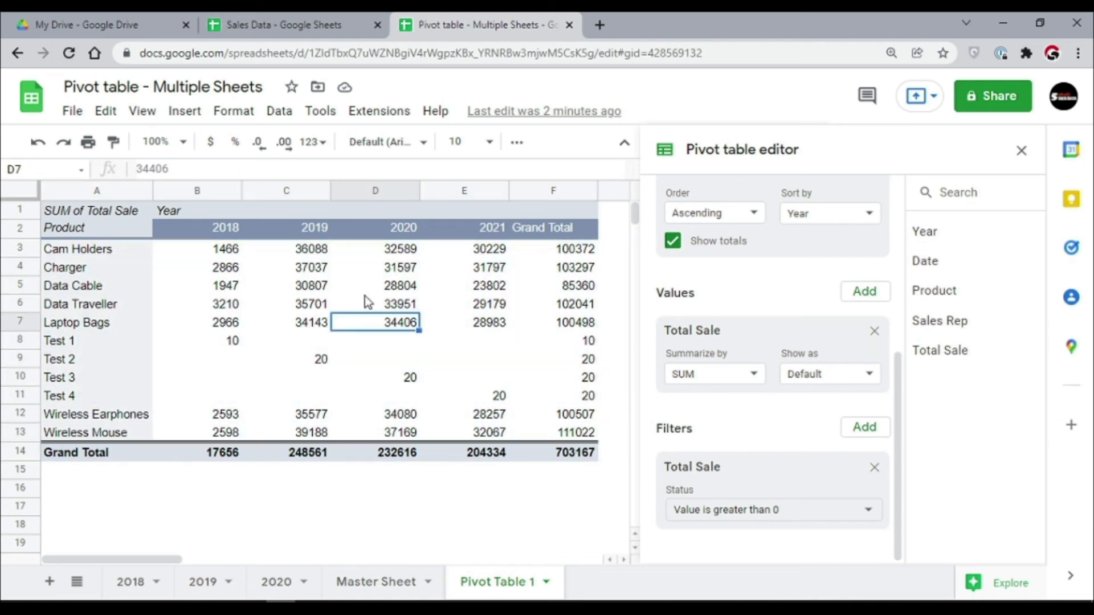